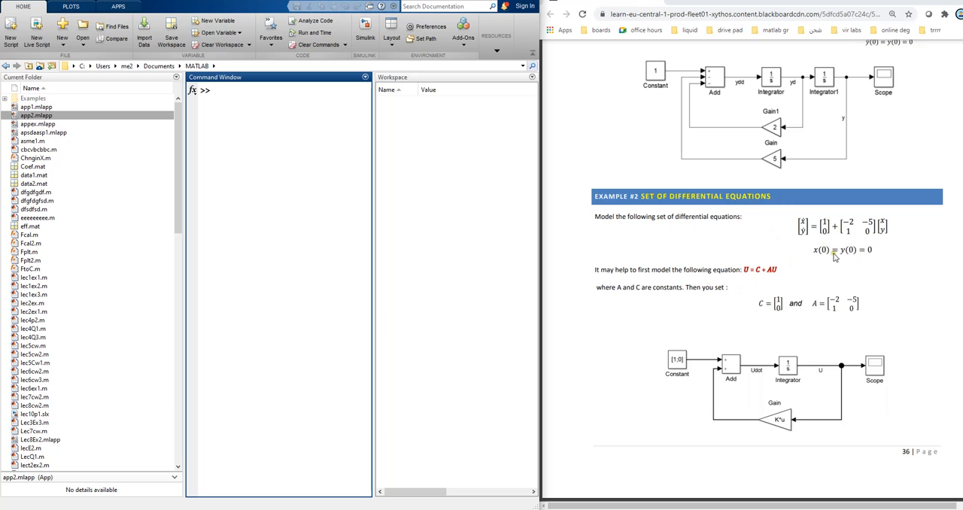
Step: Create a blank Simulink model and enlarge its window beside the course notes
left_click(63, 39)
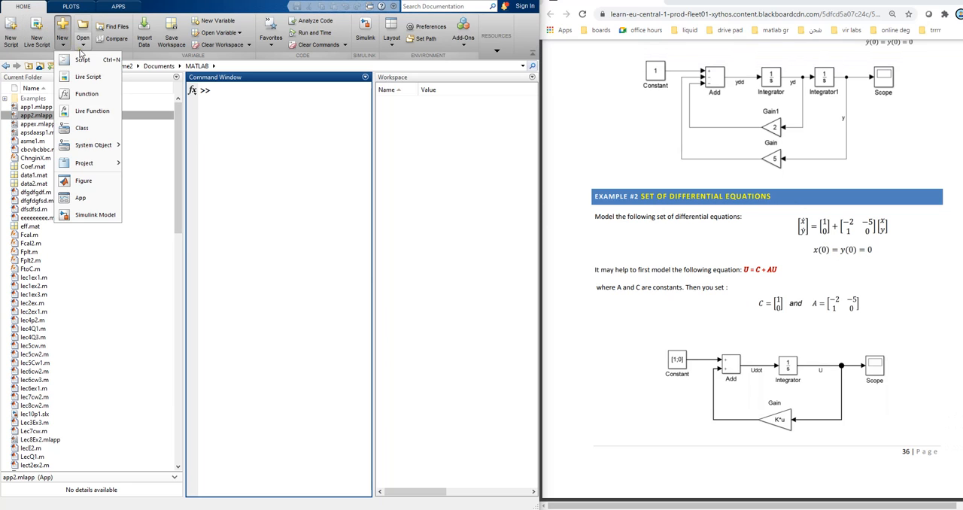
left_click(95, 216)
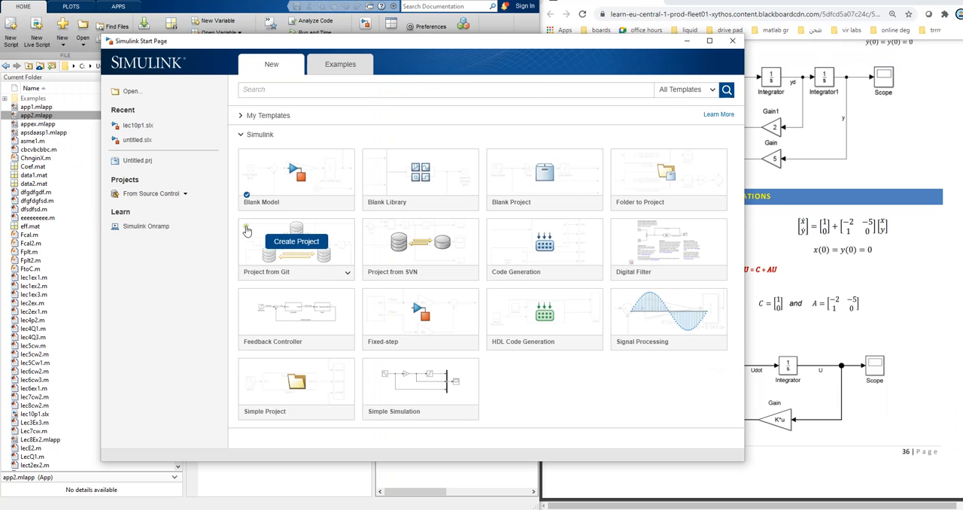
left_click(280, 178)
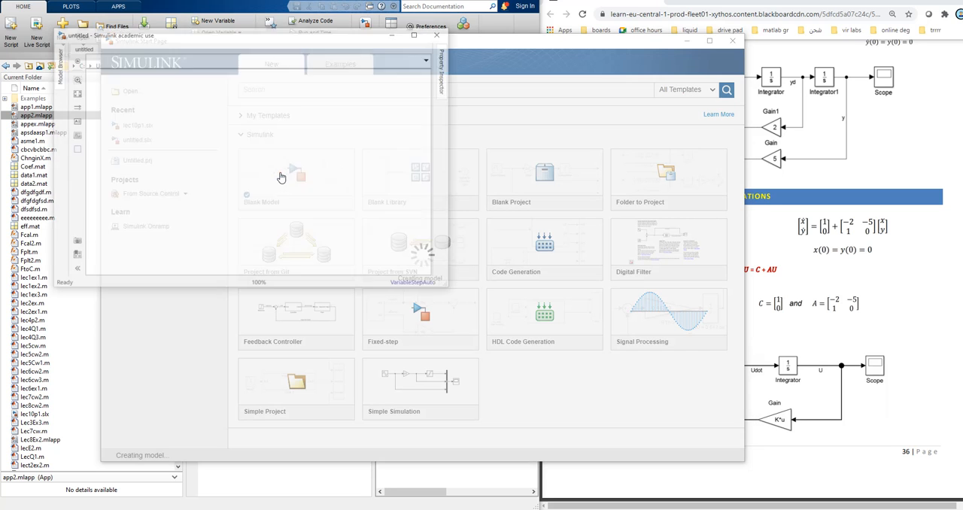
left_click_drag(408, 36, 394, 10)
left_click_drag(433, 263, 524, 411)
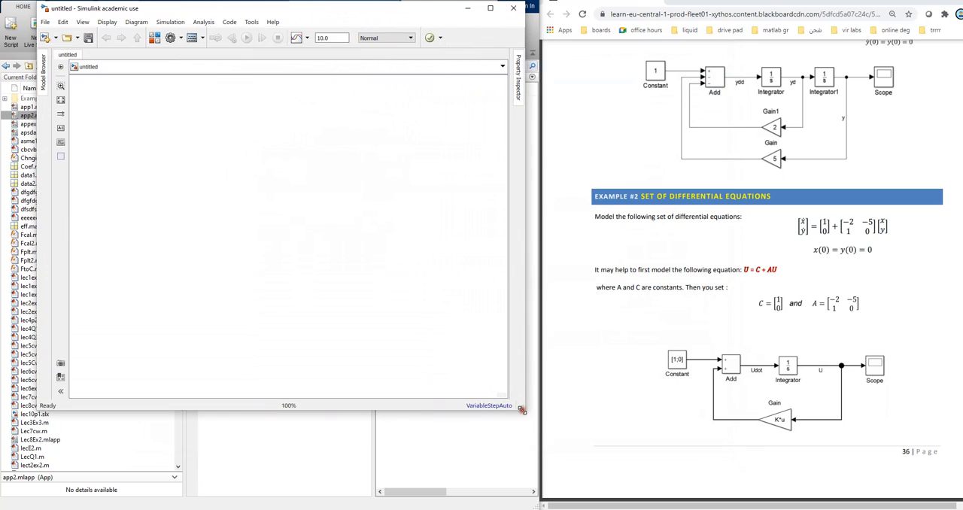
left_click(220, 246)
Step: Examine the terms of the model equation U = C + AU in the Example #2 notes
left_click(775, 271)
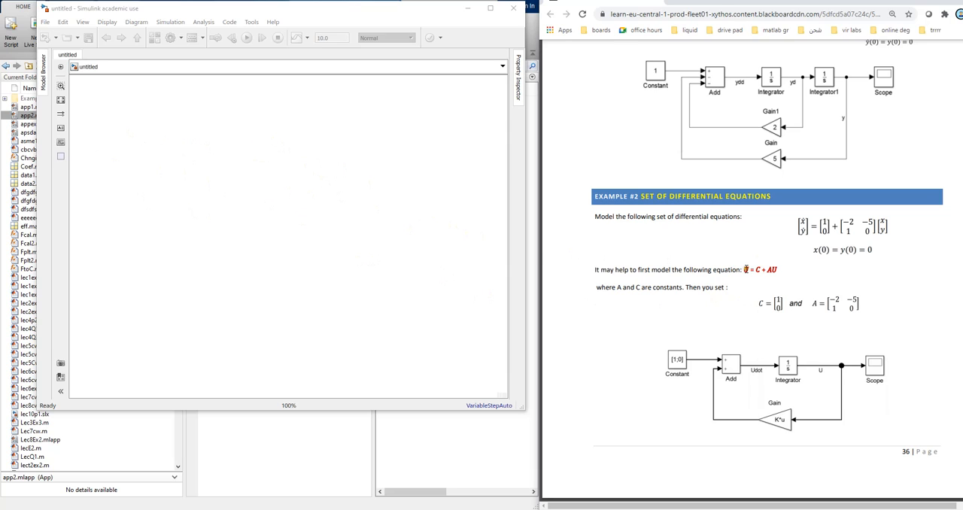
left_click(777, 274)
left_click_drag(742, 269, 749, 271)
left_click(749, 275)
left_click_drag(754, 270, 786, 269)
left_click(745, 269)
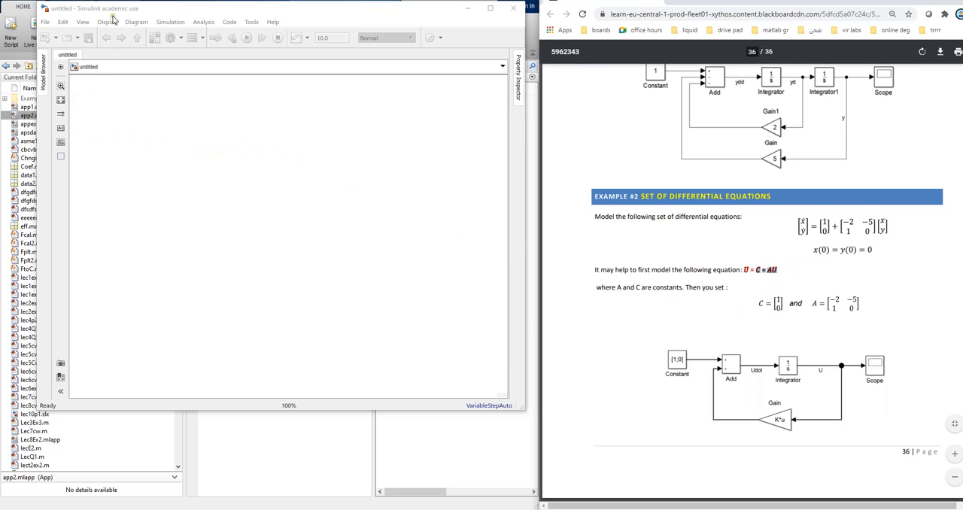
Step: Open the block library beside the model window and show the Commonly Used Blocks from its beginning
left_click(154, 38)
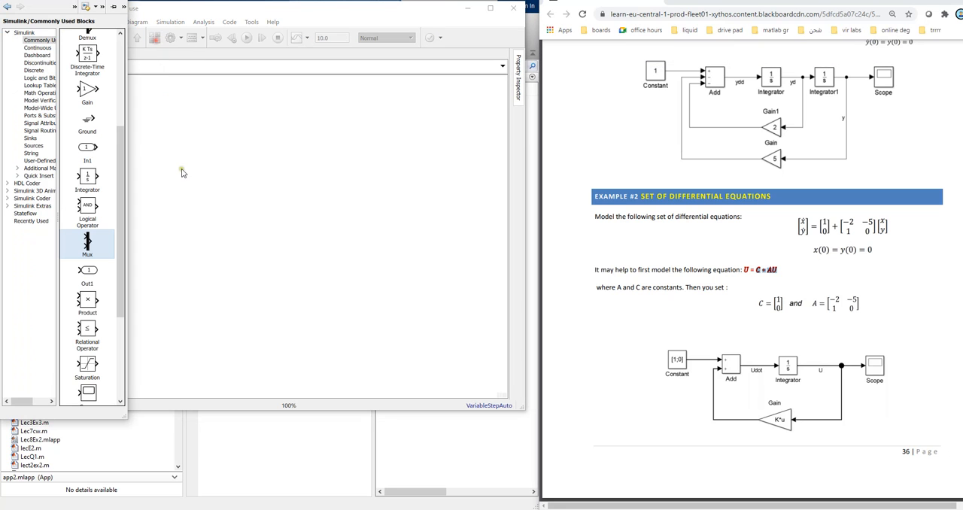
left_click_drag(209, 11, 300, 2)
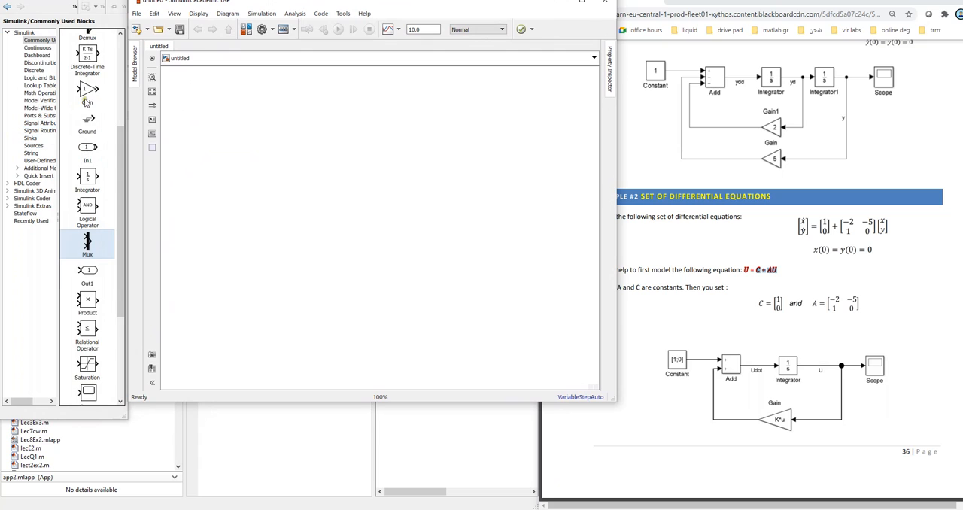
scroll(86, 103, "up", 2)
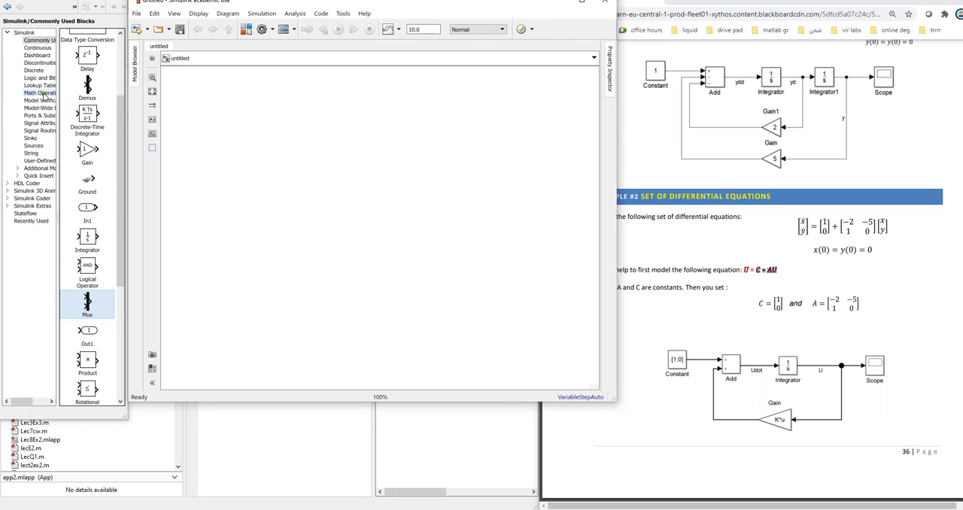
left_click(36, 40)
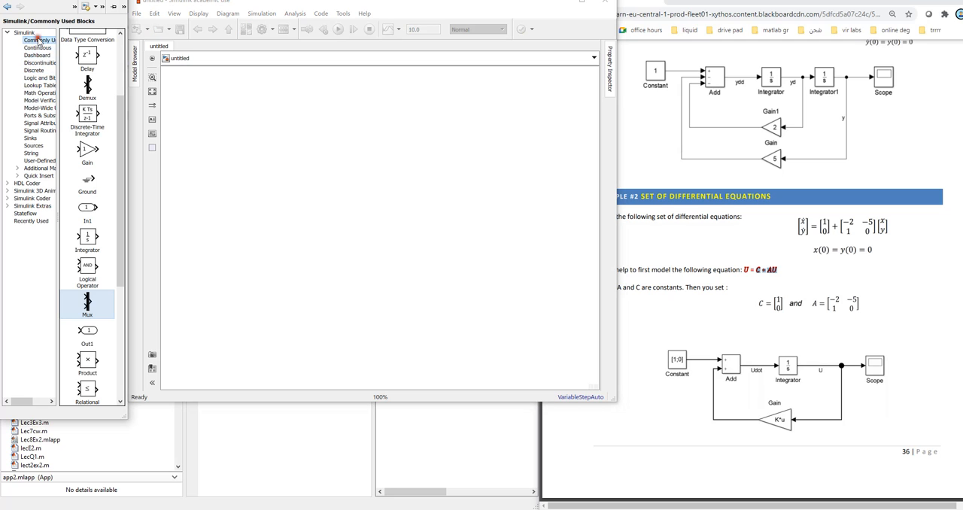
left_click_drag(118, 100, 114, 37)
Step: Add a Constant block to the upper part of the model, give it a two-element vector value and rename it C
left_click_drag(88, 114, 233, 129)
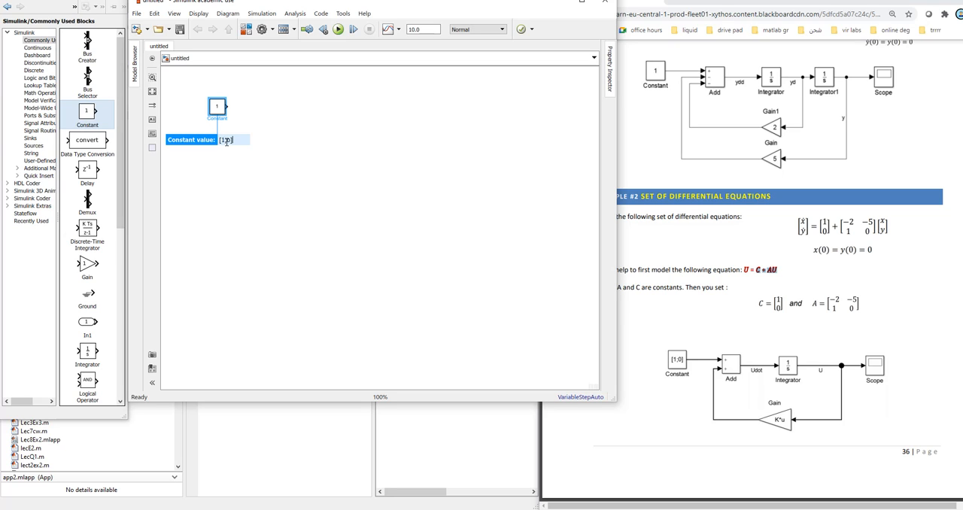
key("Return")
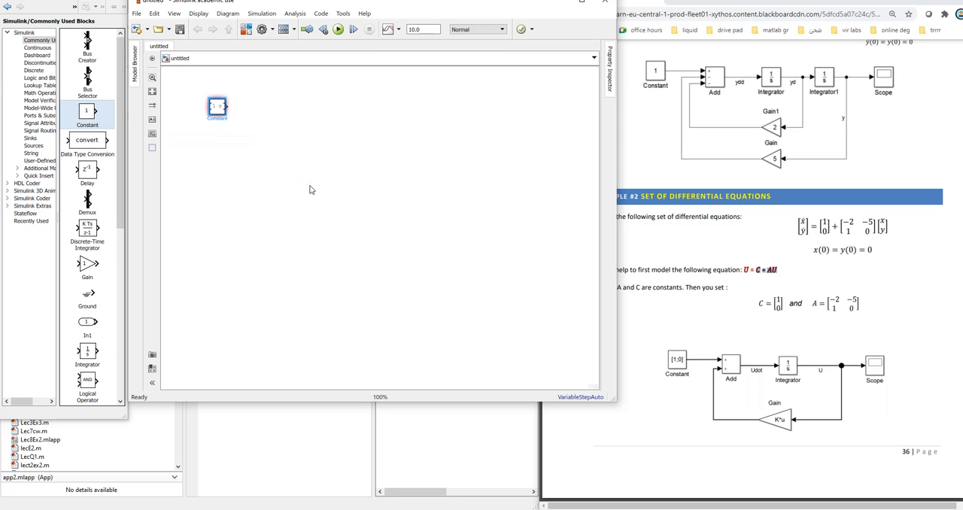
left_click(310, 186)
left_click(217, 107)
key("BackSpace")
left_click(316, 177)
Step: Correct the constant value of block C to [1;0] and apply it
mouse_move(218, 83)
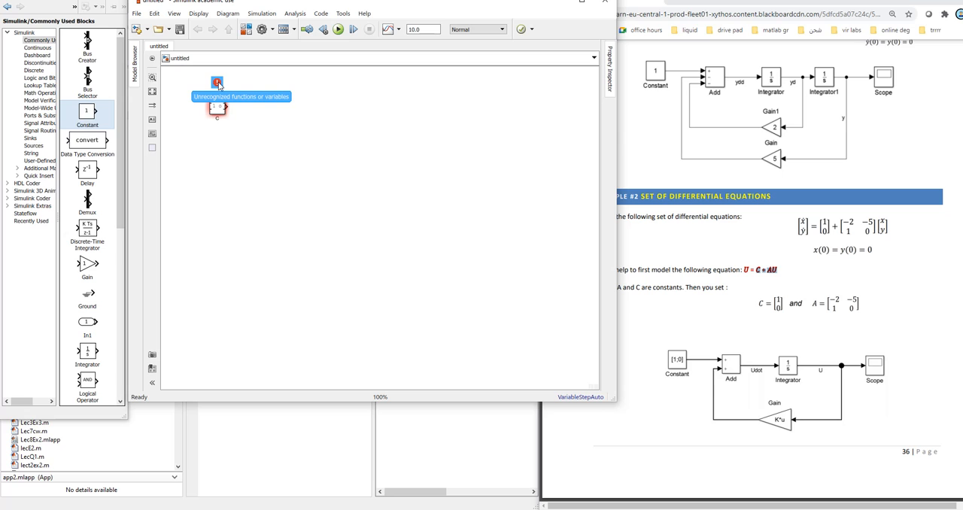
left_click(229, 144)
double_click(221, 110)
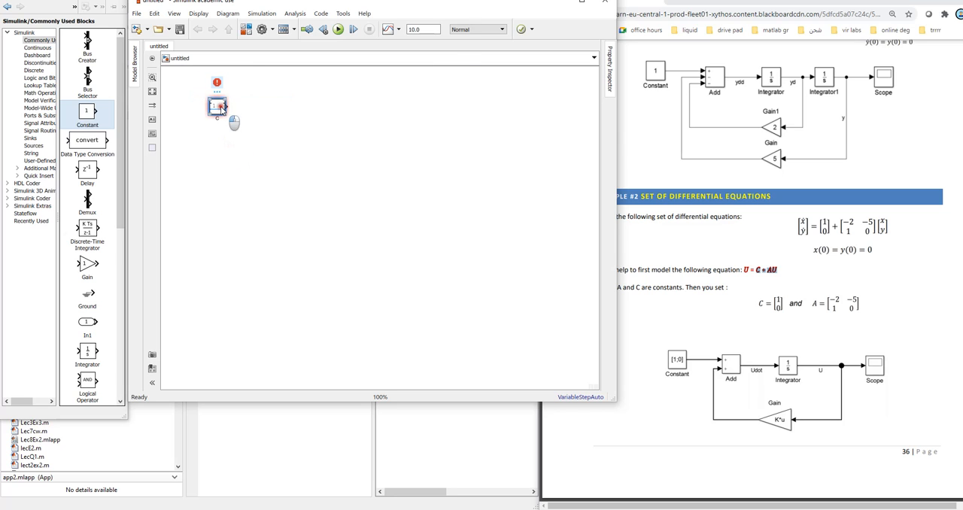
double_click(254, 114)
type("[1;0]")
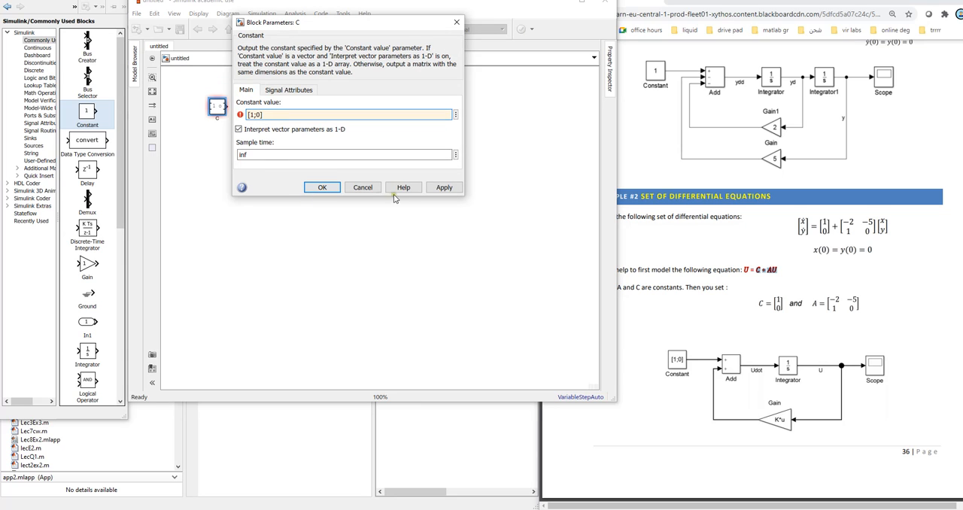
left_click(441, 187)
left_click(322, 187)
left_click(313, 249)
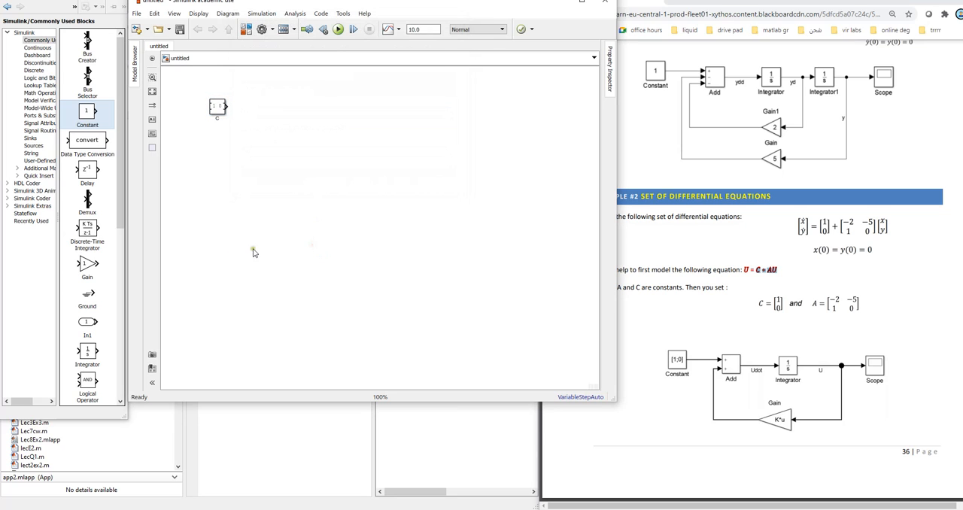
Step: Add a second Constant block below C and name it A, matching the A term in the equation
left_click(770, 268)
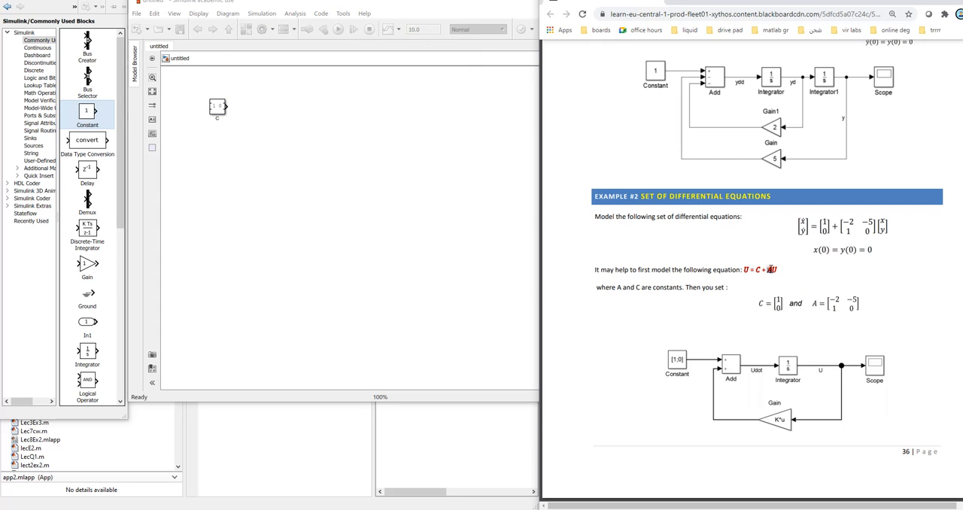
left_click_drag(87, 111, 232, 172)
double_click(221, 162)
type("A")
left_click(253, 191)
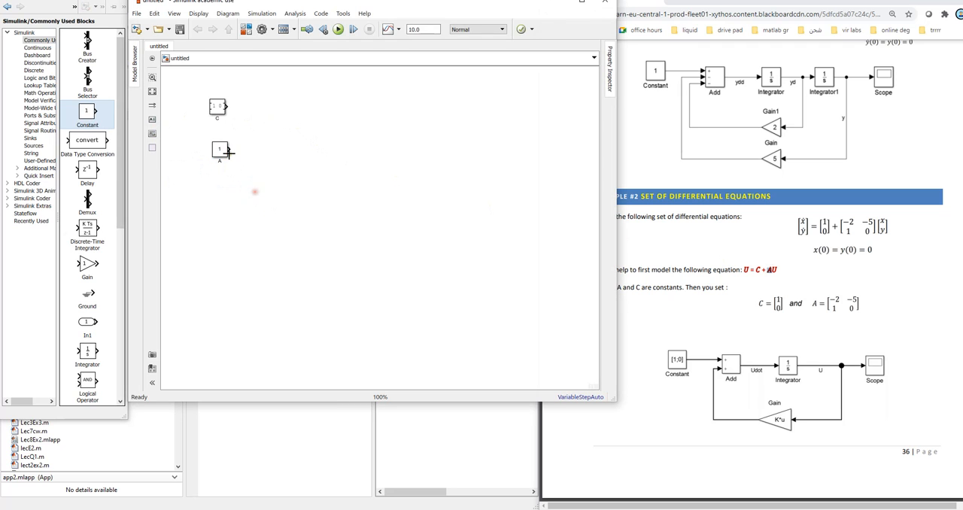
Step: Set the constant value of block A to [-2,-5;1,1]
double_click(221, 150)
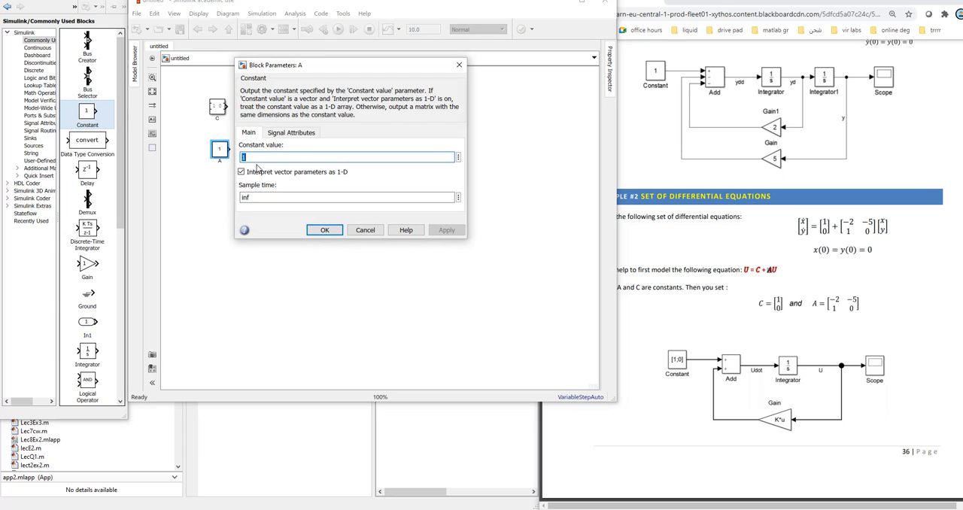
type("[-2,-5;1,1")
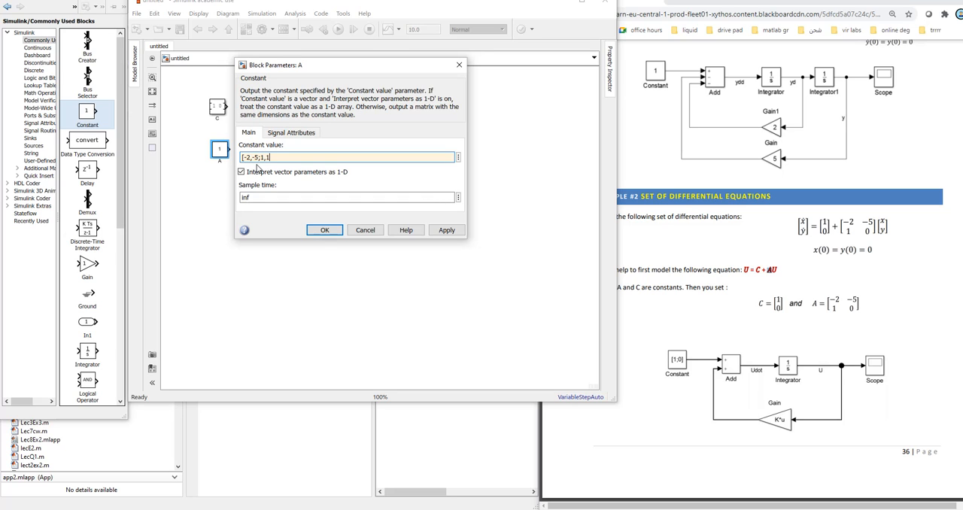
left_click(446, 229)
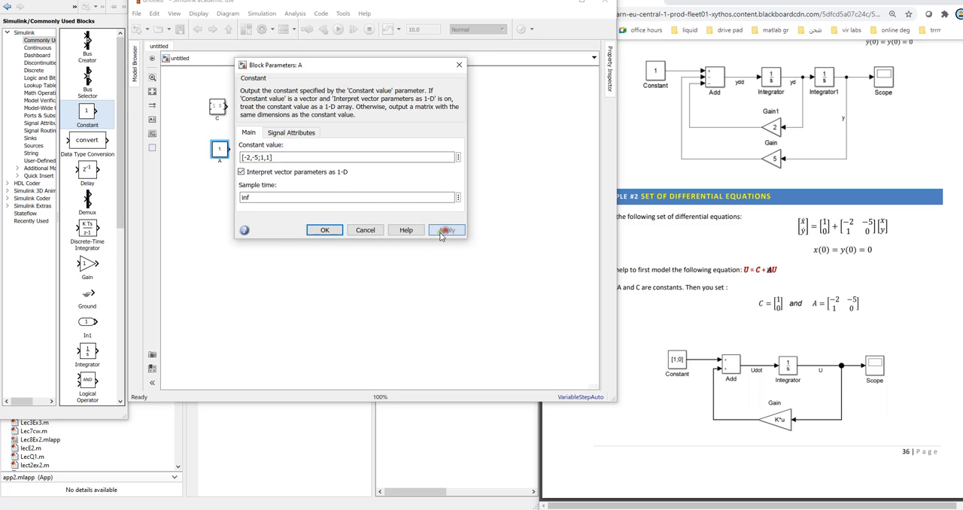
left_click(329, 230)
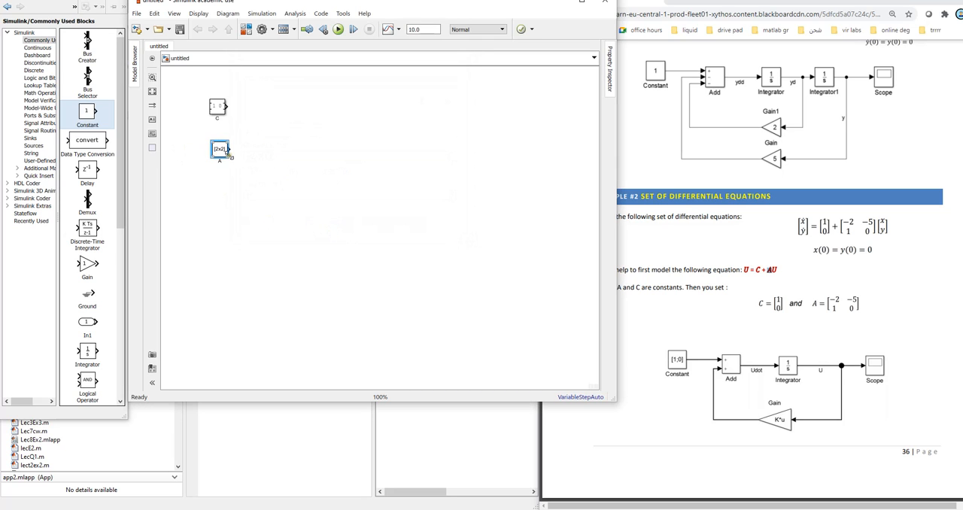
left_click(260, 212)
left_click(276, 224)
left_click(257, 263)
left_click(248, 209)
Step: Add a third Constant block below A and name it U
left_click_drag(87, 113, 223, 188)
left_click(218, 186)
double_click(218, 195)
type("U")
left_click(247, 236)
Step: Duplicate the U block, rename the copy Udot and move it well below the other constants
left_click(216, 187)
key("ctrl+c")
key("ctrl+v")
left_click_drag(225, 192, 225, 233)
double_click(216, 237)
left_click(254, 285)
left_click_drag(220, 230, 216, 351)
left_click(286, 320)
Step: Add an Add block from Math Operations beside the constants and check its list of signs without changing it
left_click(765, 270)
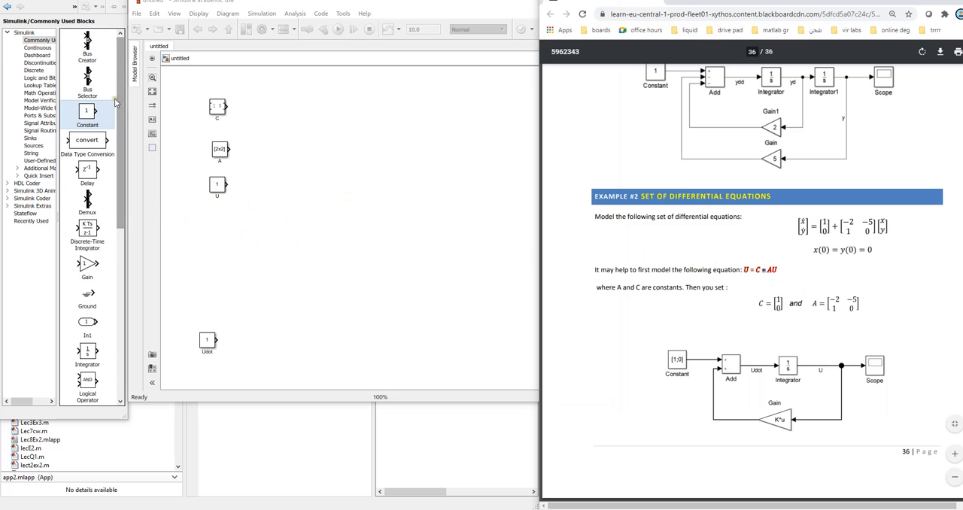
left_click(38, 92)
left_click_drag(96, 81, 290, 150)
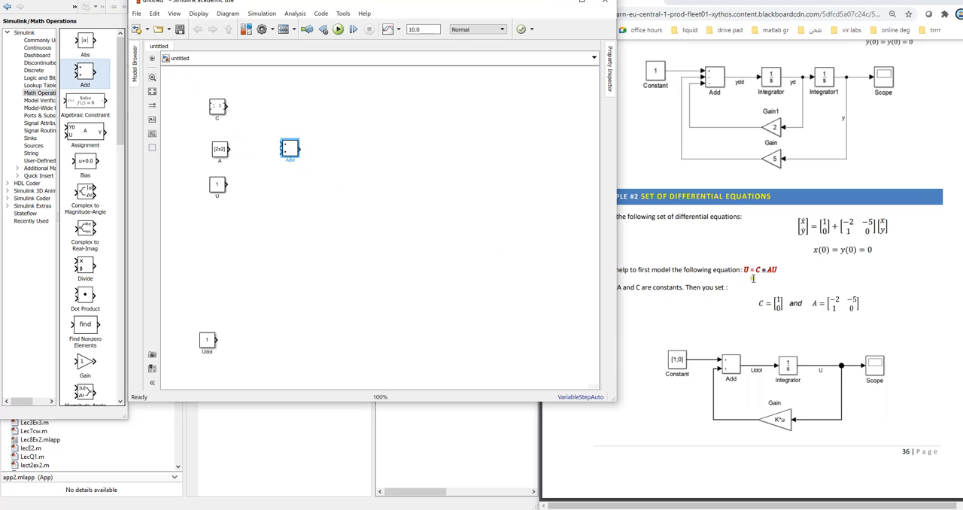
double_click(290, 149)
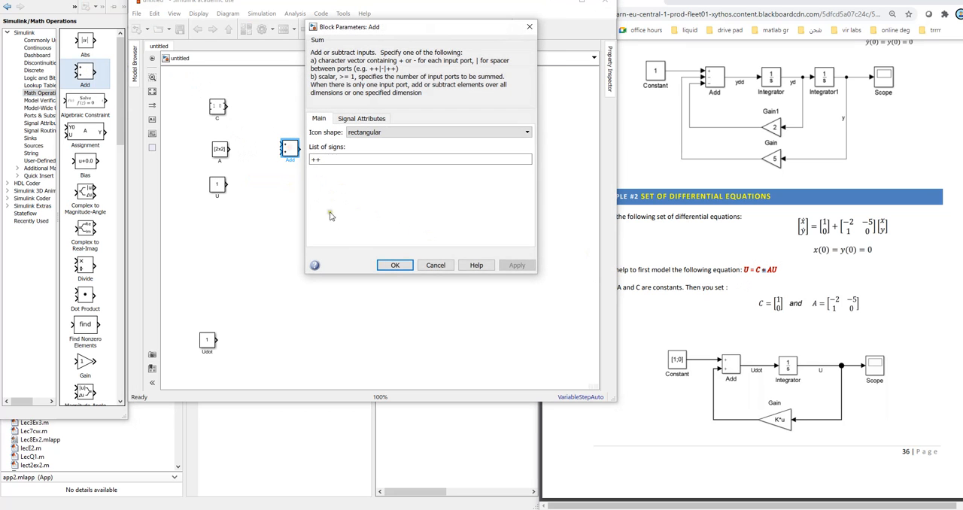
double_click(315, 159)
left_click(436, 264)
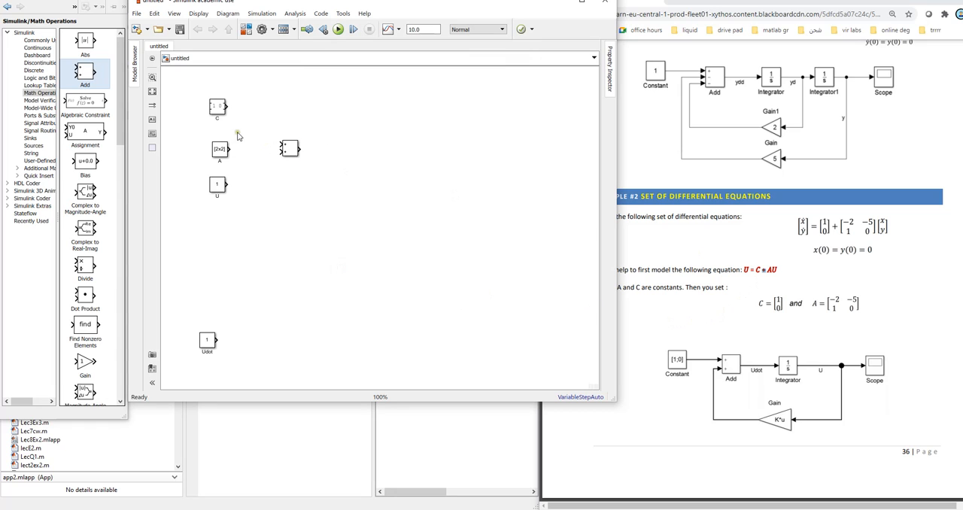
Step: Connect C to the Add block's first input and reshape the Add block tall and narrow, undoing the accidental feedback line
left_click_drag(227, 106, 280, 146)
left_click(298, 153)
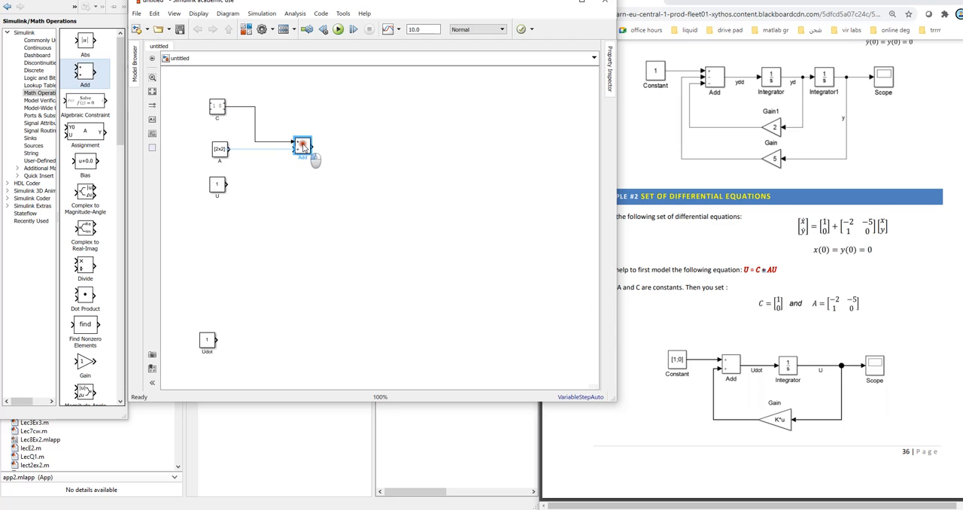
mouse_move(310, 155)
left_mouse_down()
mouse_move(316, 186)
mouse_move(310, 160)
left_mouse_up()
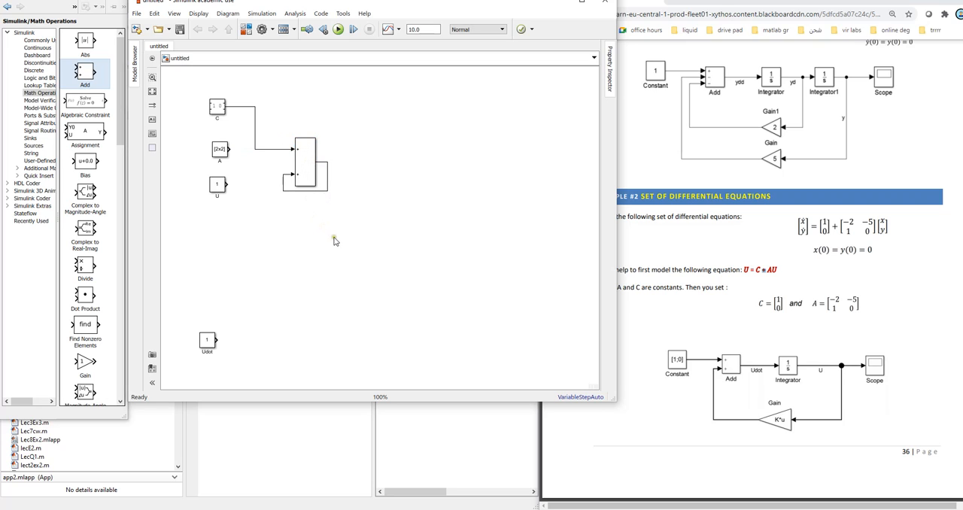
key("ctrl+z")
left_click_drag(292, 137, 304, 137)
left_click(382, 195)
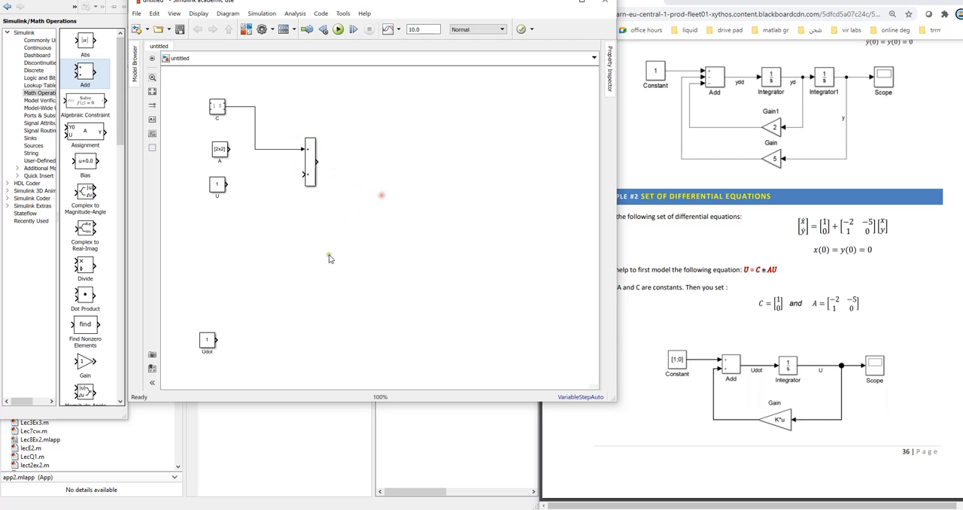
Step: Move blocks A and U down and away from the Add block, stacking A directly above U
left_click_drag(224, 186, 227, 230)
left_click_drag(224, 151, 193, 189)
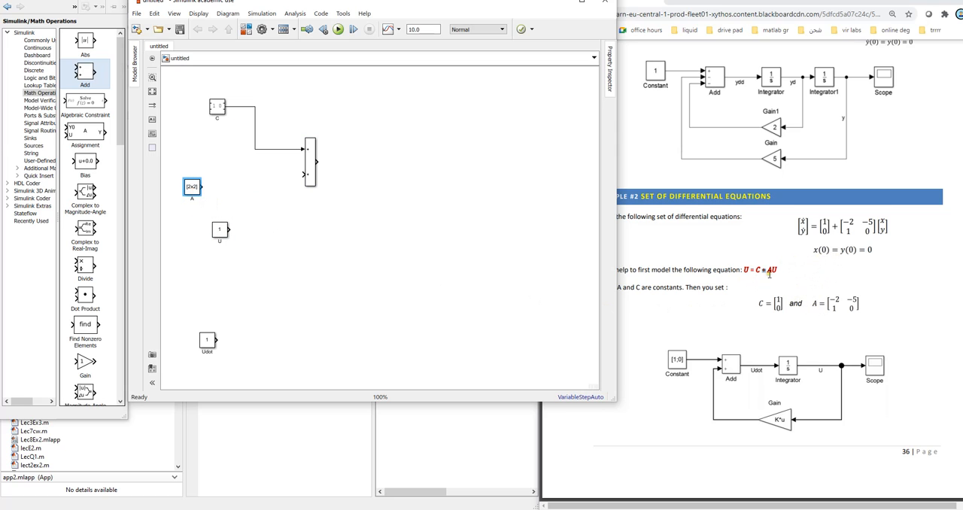
left_click_drag(221, 230, 194, 218)
left_click(249, 239)
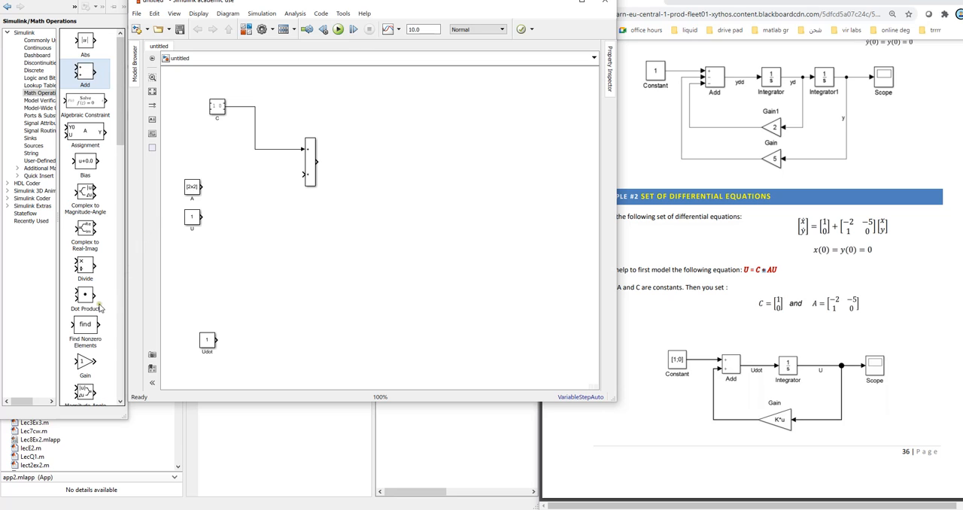
Step: Add a Gain block between block A and the Add block, leaving its parameters at their defaults
left_click_drag(93, 365, 235, 191)
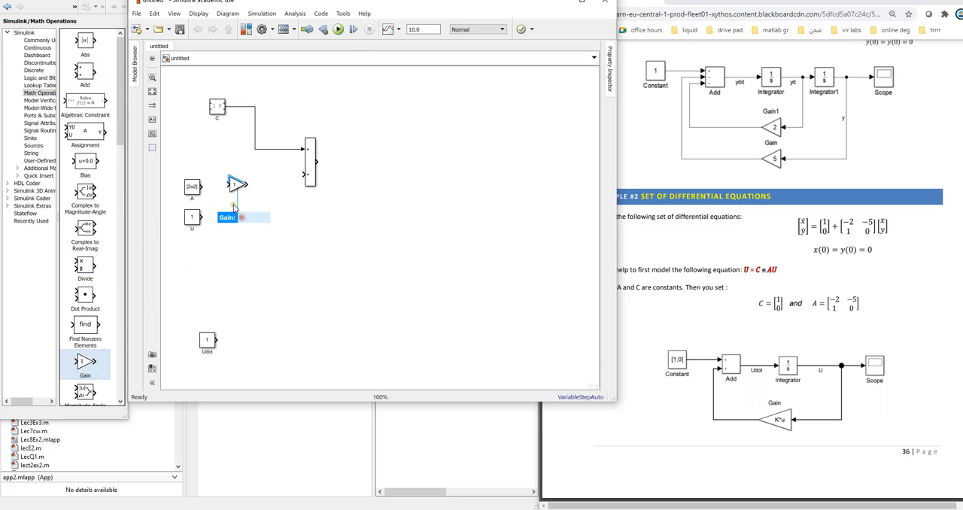
double_click(237, 186)
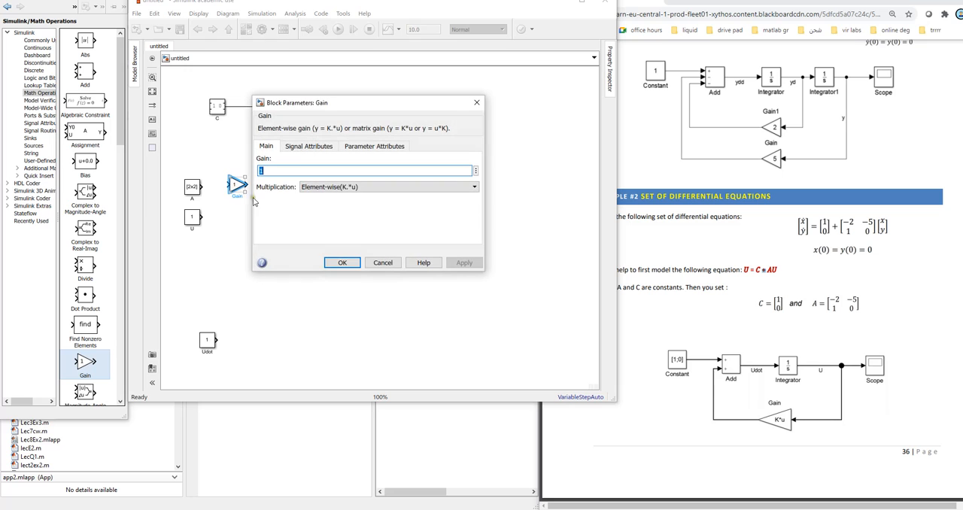
key("Escape")
Step: Copy the matrix value from block A's parameters and close them
double_click(194, 189)
left_click_drag(214, 195, 246, 194)
right_click(236, 197)
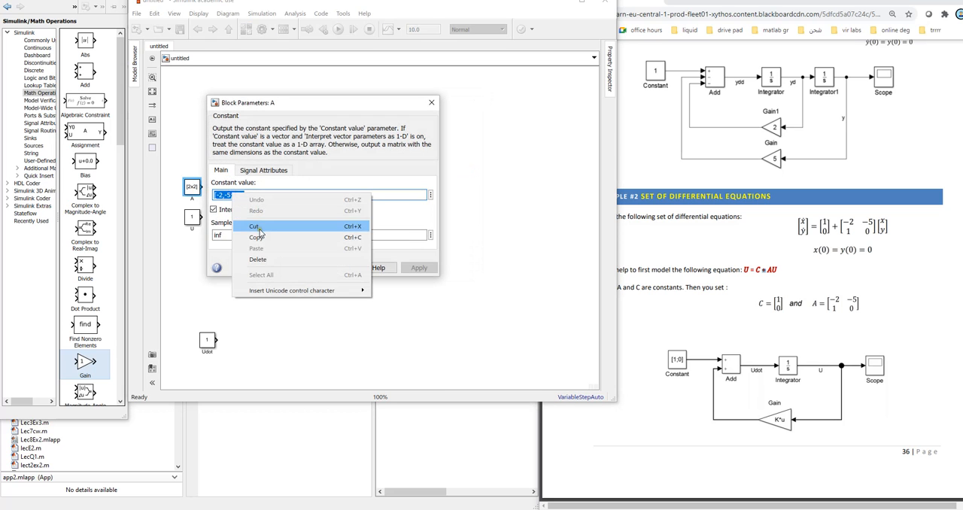
left_click(258, 235)
left_click(431, 102)
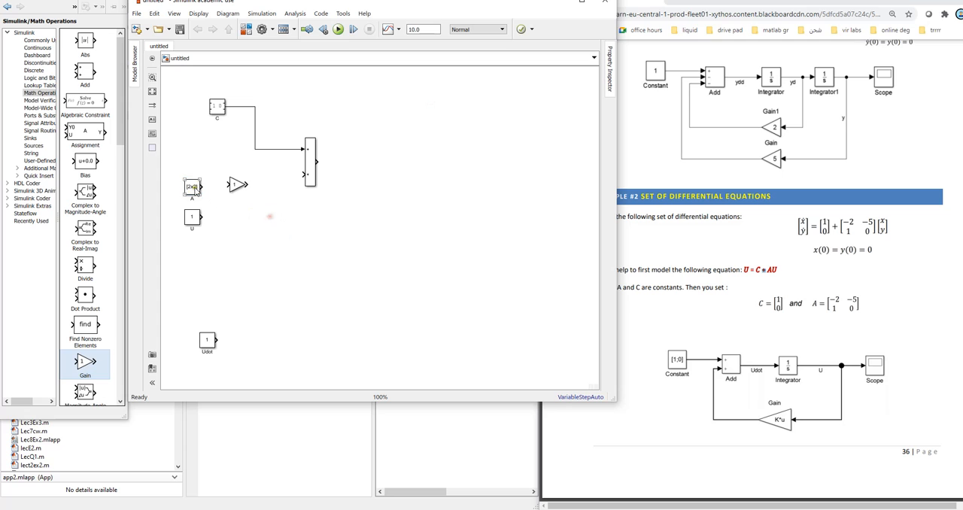
Step: Paste the copied matrix [-2,-5;1,1] as the Gain block's gain, apply it and close the parameters
double_click(237, 186)
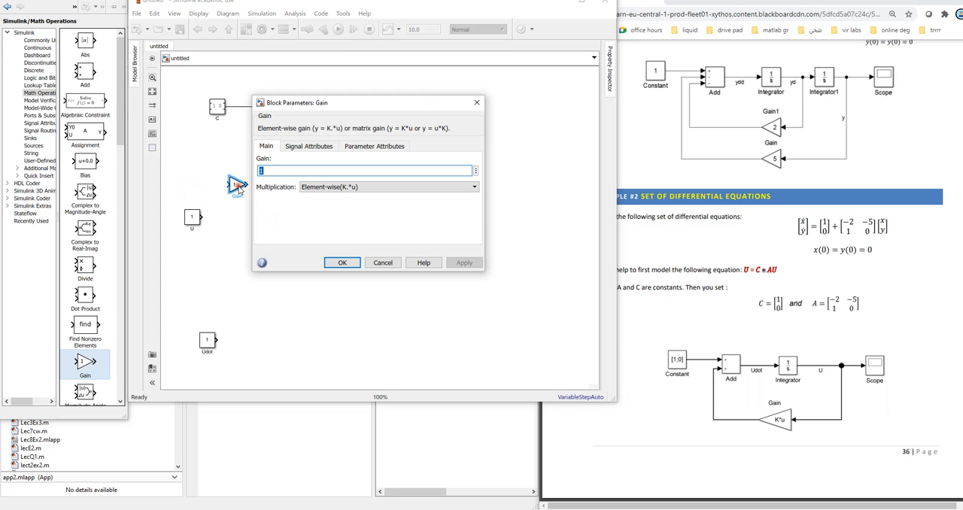
key("ctrl+v")
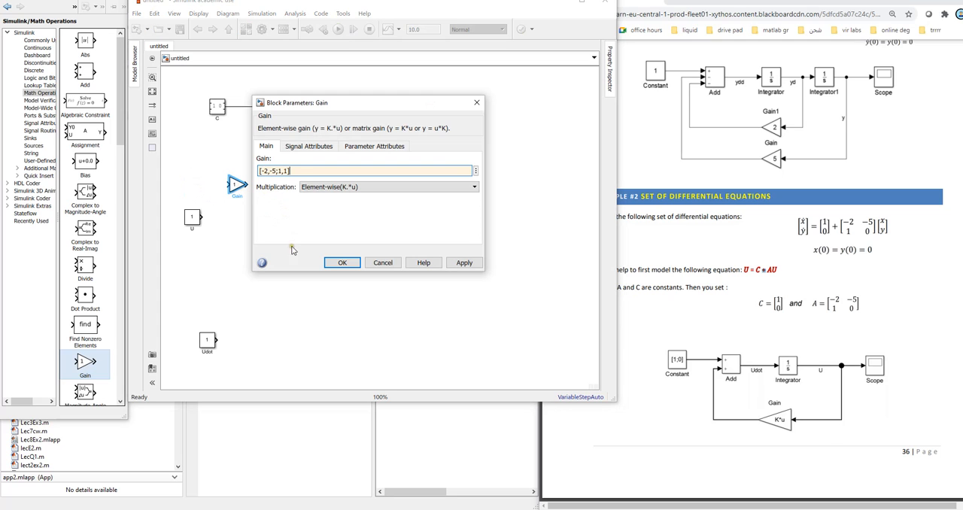
left_click(456, 262)
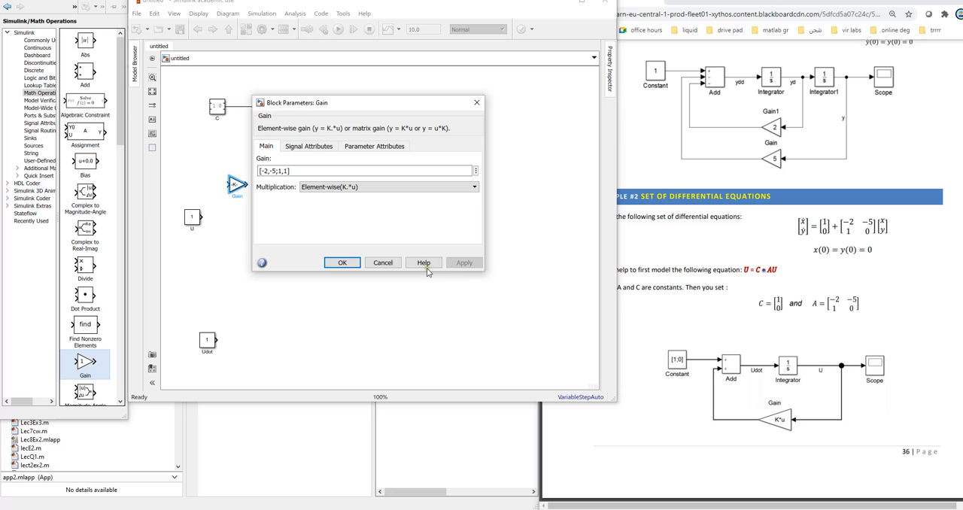
left_click(383, 263)
Step: Move the U block level with the Gain block and connect U through the Gain to the Add block's second input
left_click(192, 219)
left_click_drag(192, 218, 193, 185)
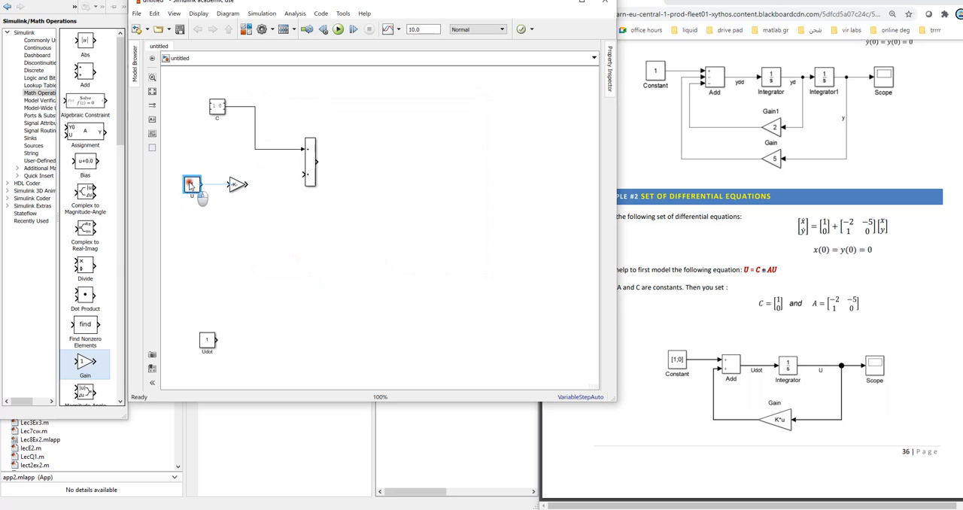
mouse_move(208, 189)
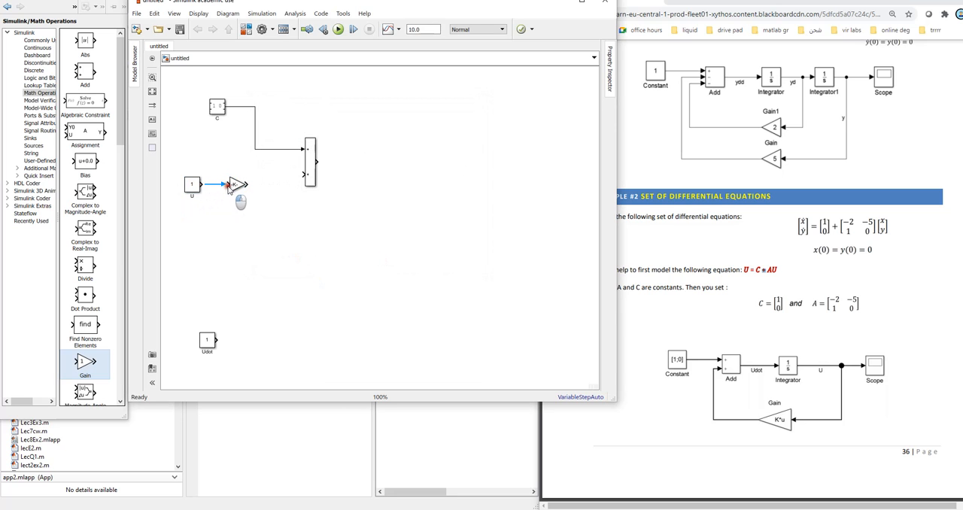
left_click_drag(195, 183, 305, 175)
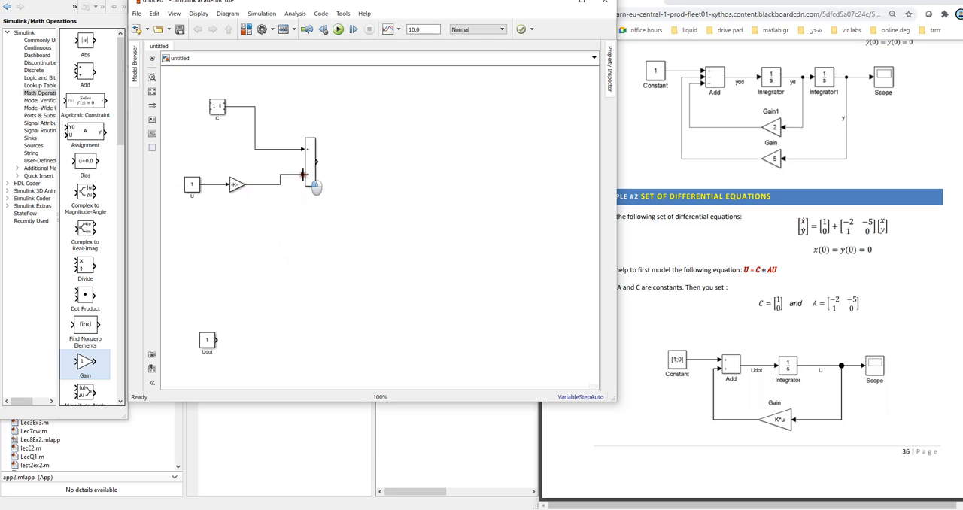
Step: Reposition the Gain, U and C blocks so that their lines run straight into the Add block's inputs
left_click(238, 180)
left_click_drag(238, 183, 205, 179)
left_click_drag(217, 107, 252, 149)
left_click(315, 268)
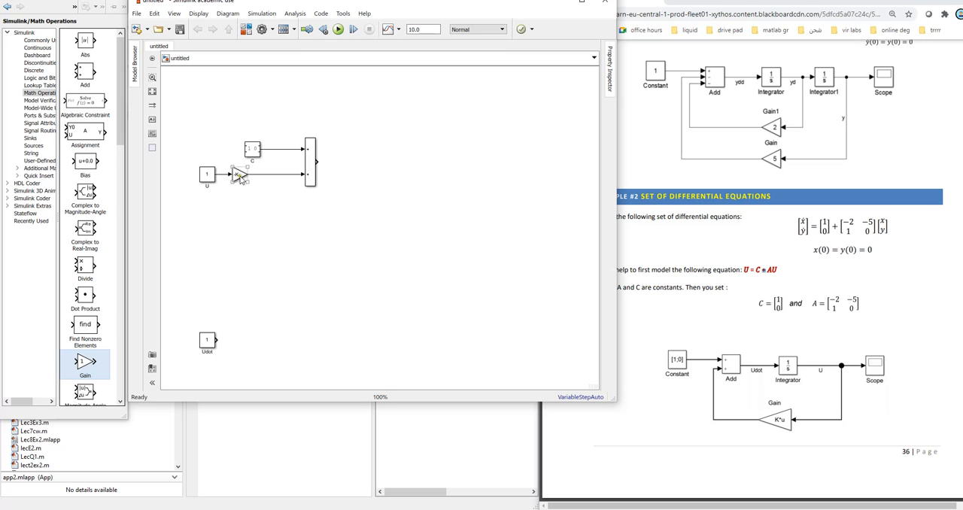
Step: Draw an output line from the Add block and place a "Udot" annotation just above it
left_click_drag(318, 162, 374, 161)
double_click(341, 163)
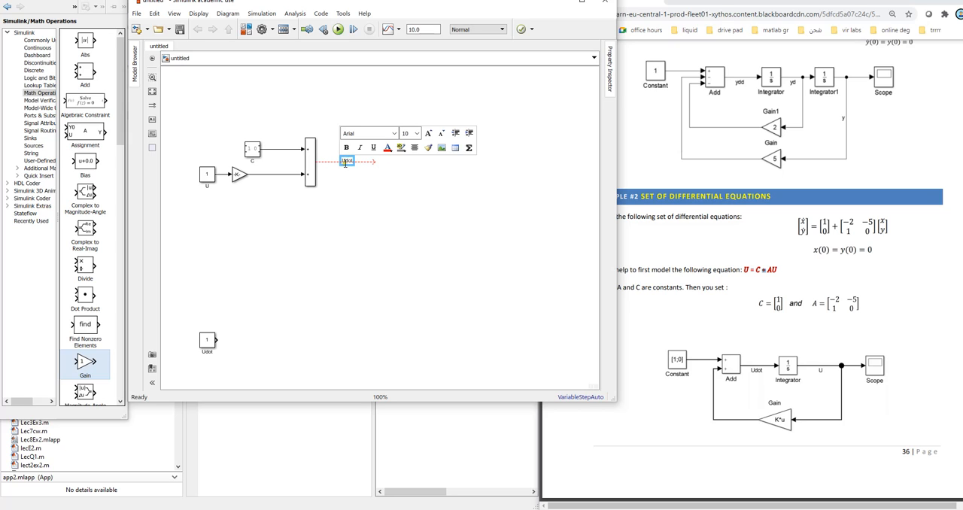
left_click(357, 236)
left_click(348, 159)
left_click_drag(349, 157, 349, 146)
left_click(428, 244)
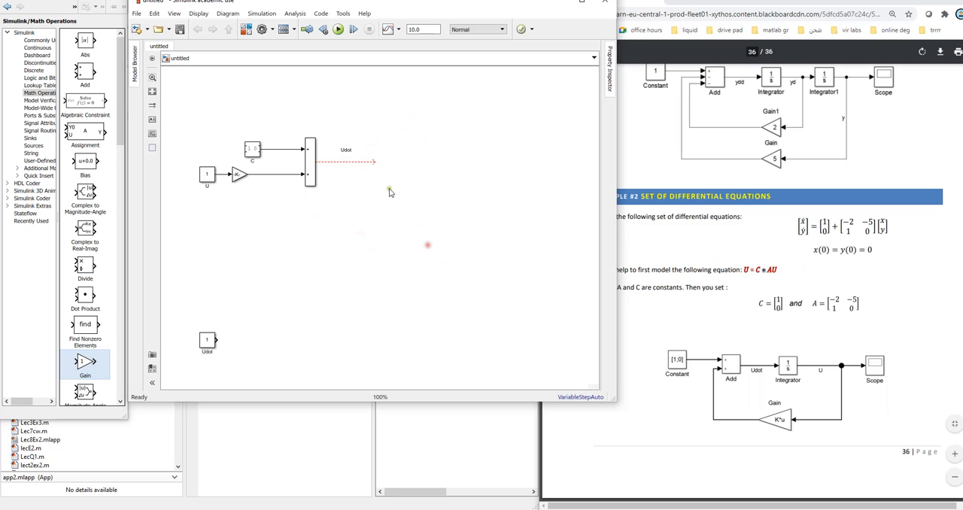
Step: Delete the dangling Add output line and place an Integrator block from the Continuous library beside the Add block
left_click(331, 161)
key("Delete")
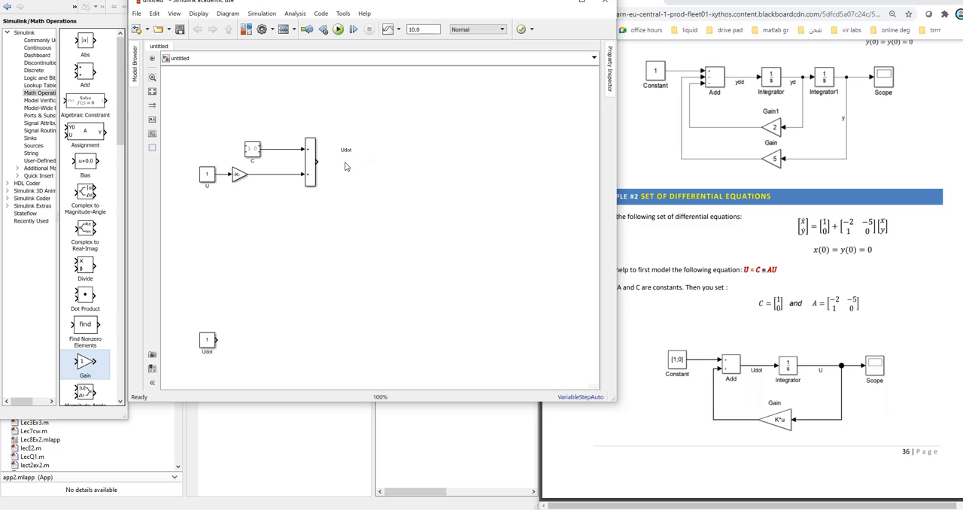
left_click(120, 104)
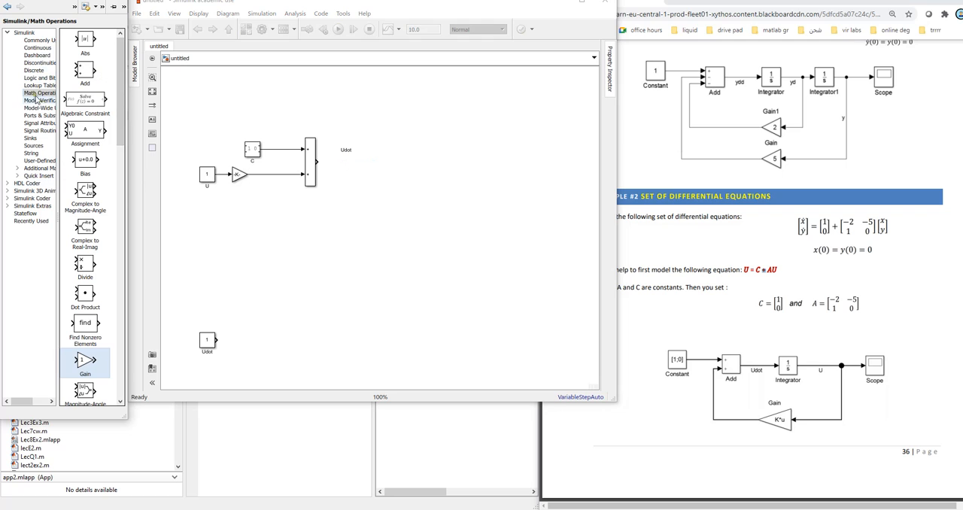
left_click(37, 47)
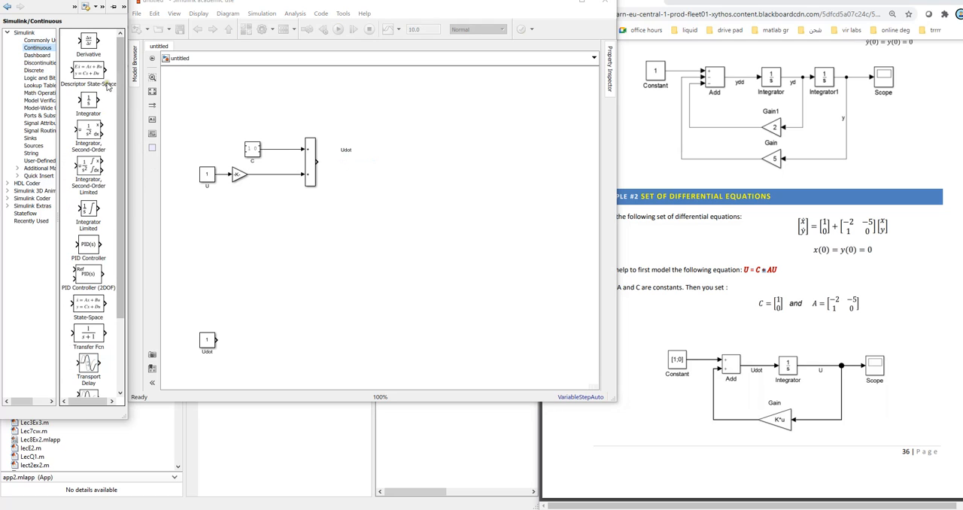
mouse_move(89, 100)
left_mouse_down()
mouse_move(336, 102)
mouse_move(374, 150)
mouse_move(368, 169)
mouse_move(342, 154)
mouse_move(417, 161)
mouse_move(412, 197)
mouse_move(400, 156)
left_mouse_up()
Step: Connect the Add output to the Integrator, centre the Udot label above that line, and extend an output line from the Integrator
left_click(324, 171)
left_click(369, 204)
left_click(384, 202)
Step: Add a "U" annotation above the Integrator's output line
double_click(400, 157)
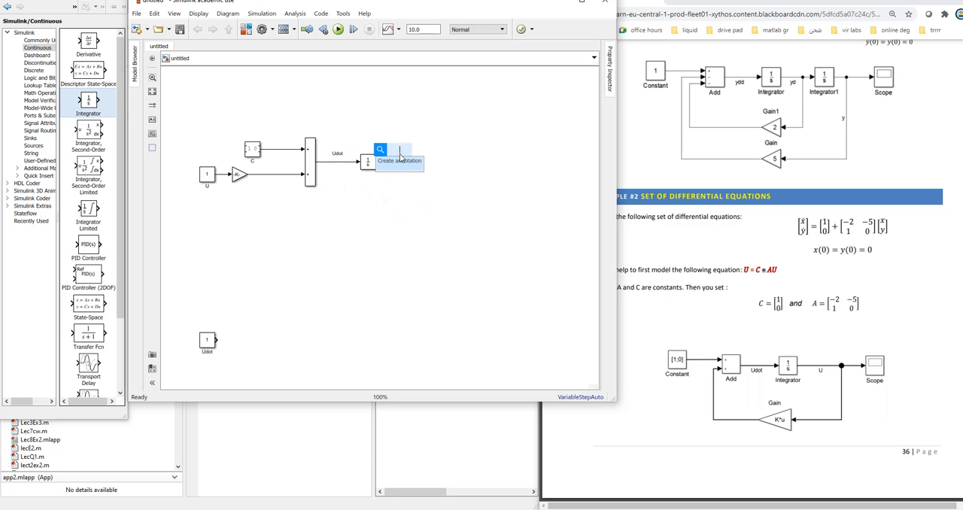
type("U")
left_click(516, 234)
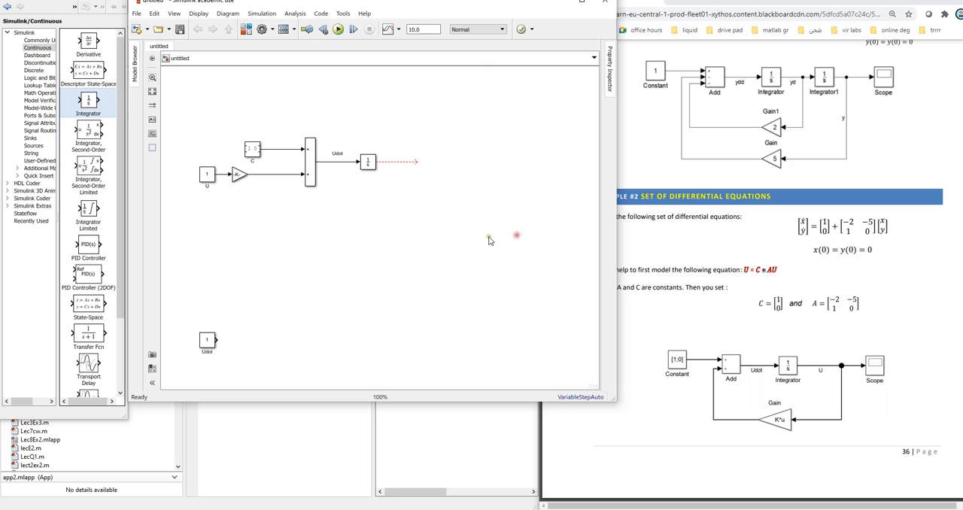
double_click(391, 152)
left_click(431, 186)
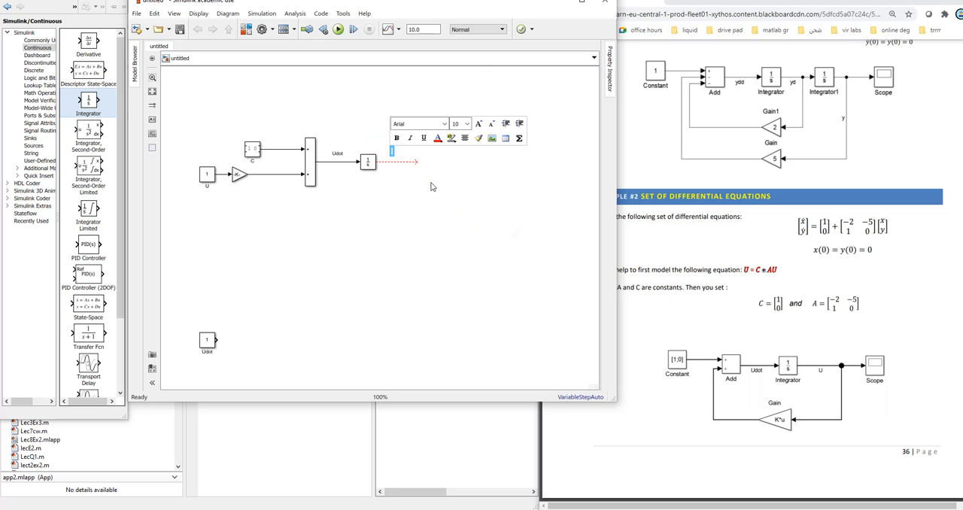
type("U")
left_click(451, 231)
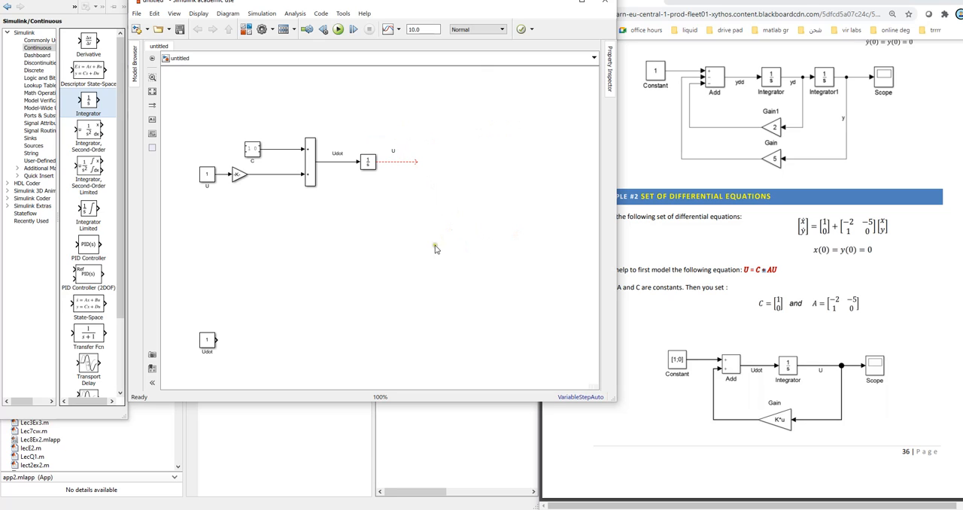
Step: Delete the U constant block, its line into the Gain block and the Integrator's dangling output line
left_click(210, 177)
key("Delete")
left_click(222, 175)
key("Delete")
left_click(393, 162)
key("Delete")
Step: Route a feedback line from the Integrator's output beneath the blocks to the Gain block's input
left_click_drag(377, 162, 202, 204)
left_click_drag(389, 196, 419, 194)
left_click(472, 201)
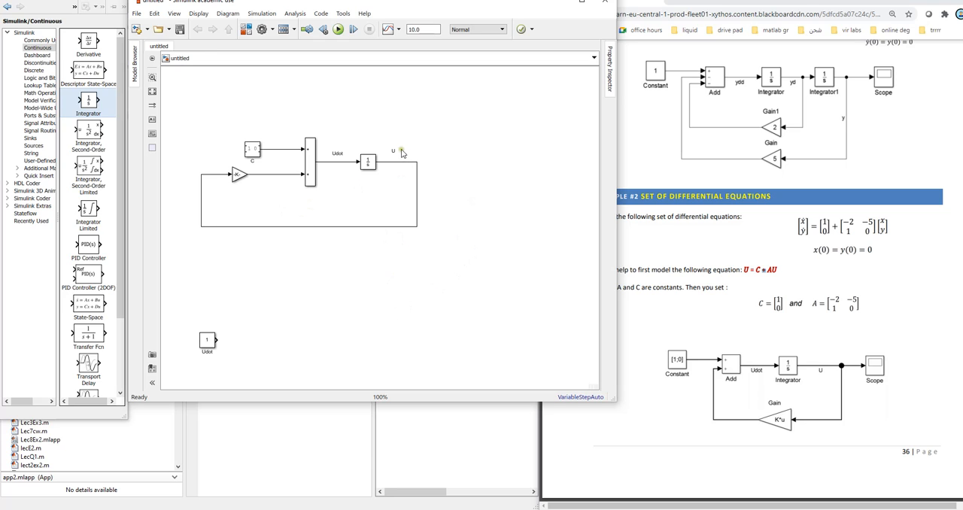
Step: Add a "U" annotation above the feedback line at the Gain block's input
left_click(394, 153)
left_click(471, 217)
double_click(219, 174)
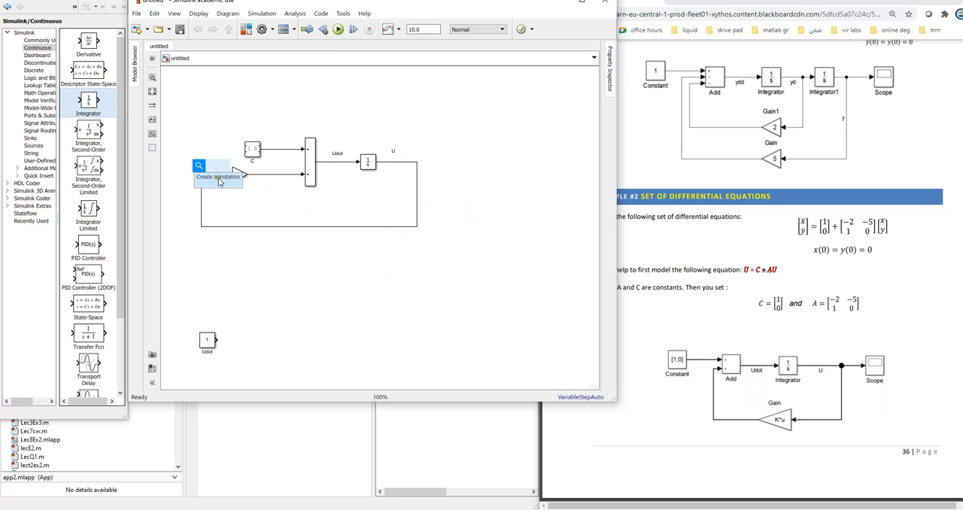
left_click(334, 280)
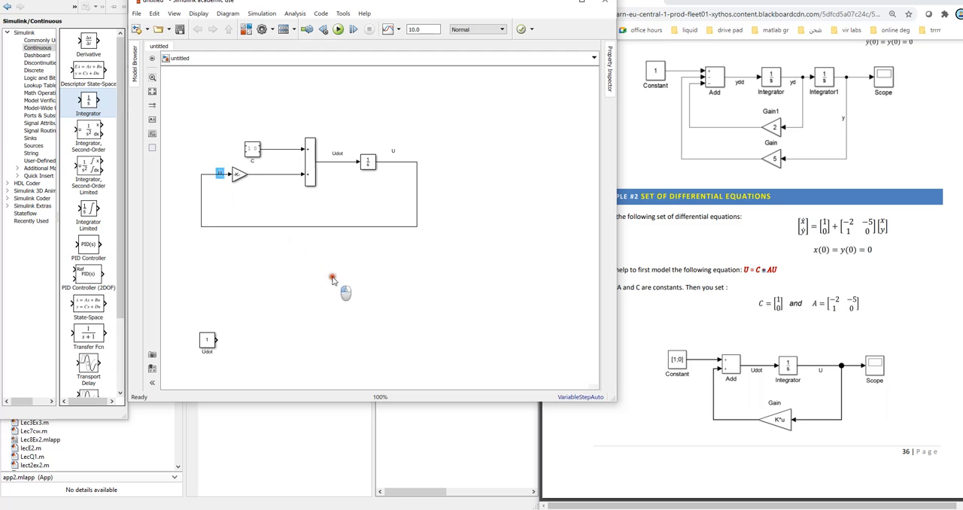
left_click(220, 168)
type("U")
left_click(325, 298)
Step: Review the Integrator block's initial condition in its parameters
left_click(238, 177)
left_click(337, 155)
left_click(372, 167)
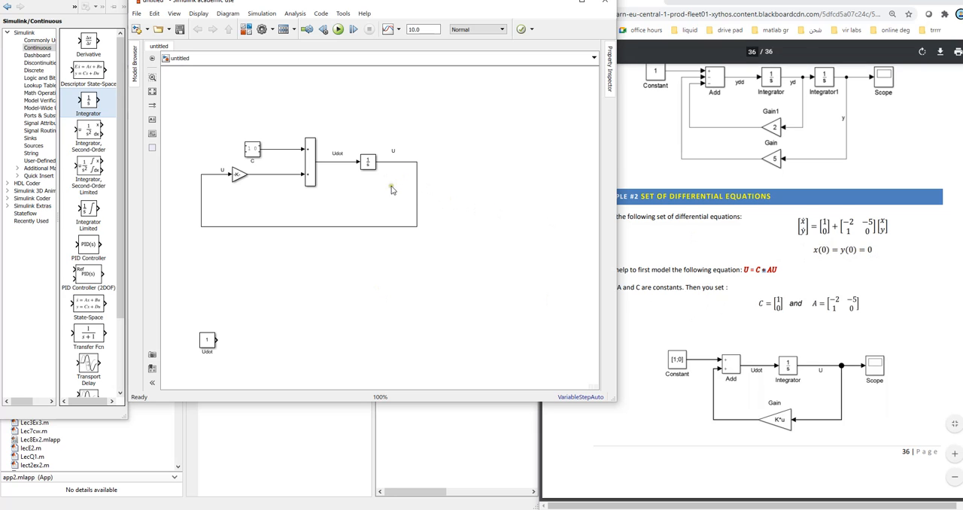
double_click(370, 164)
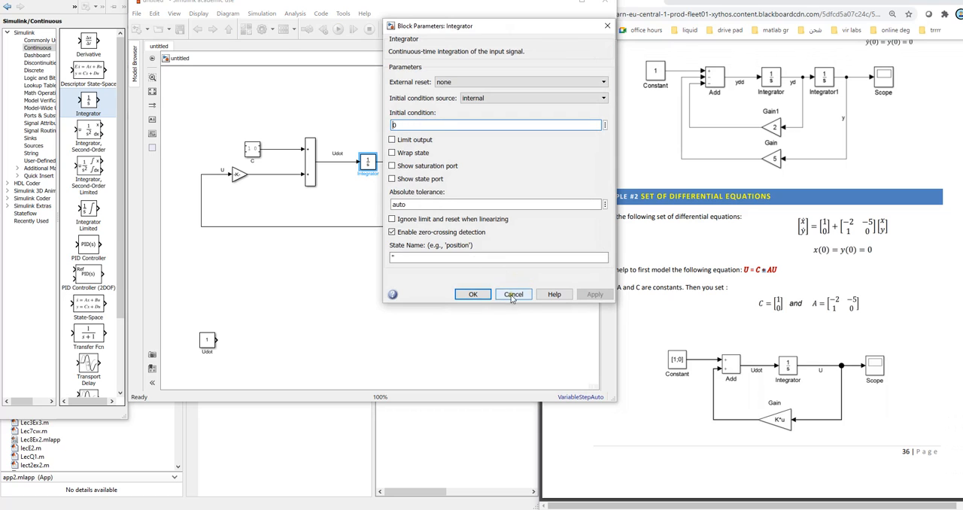
left_click(473, 295)
left_click(425, 326)
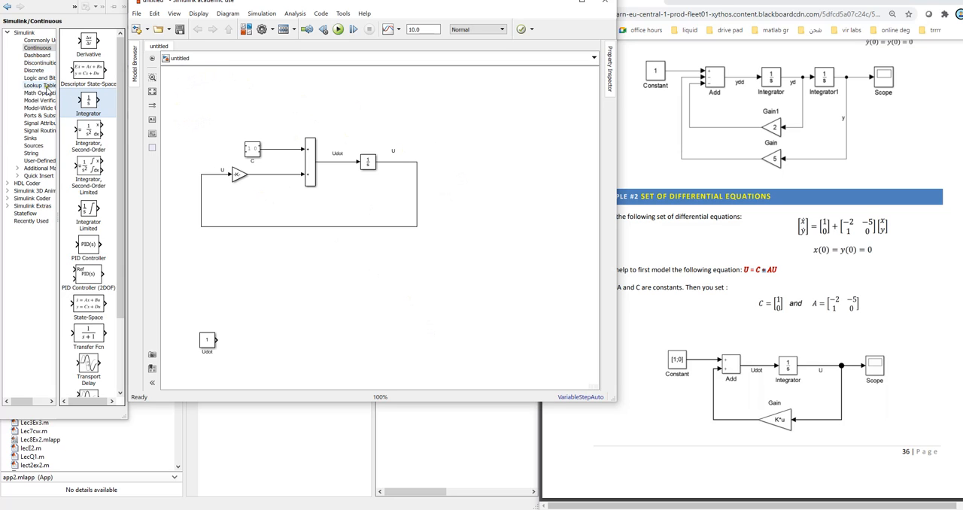
Step: Connect a Scope from the Sinks library to the Integrator's output line and move the Gain block closer to the Add block
left_click(31, 139)
left_click_drag(92, 170, 493, 182)
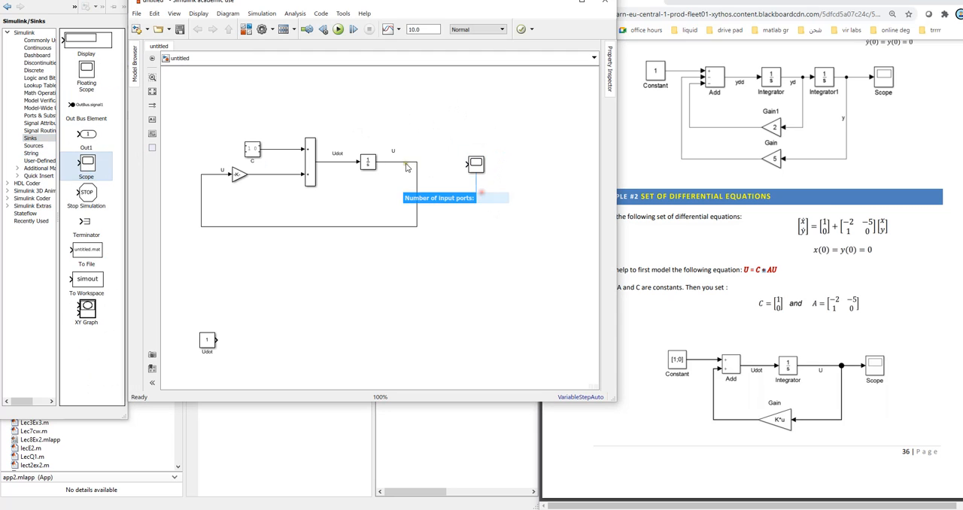
left_click_drag(416, 163, 479, 164)
left_click(506, 227)
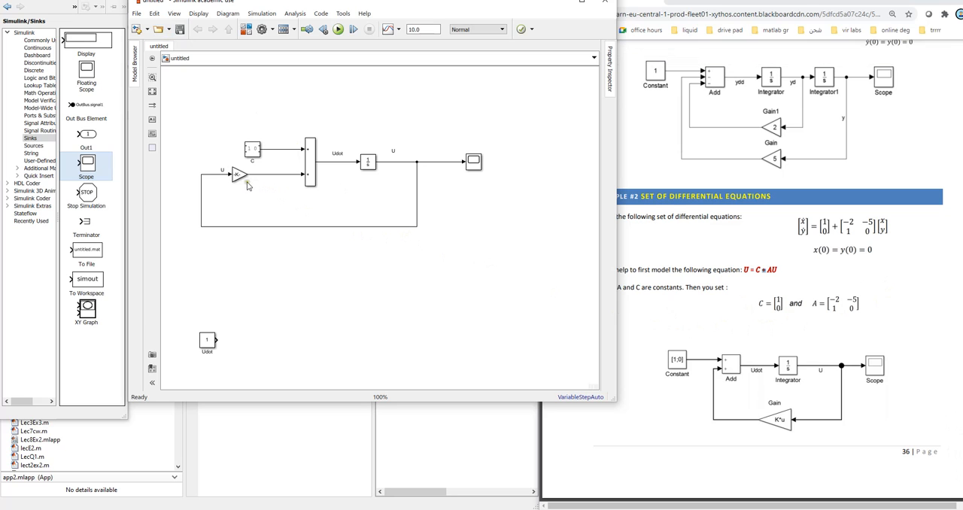
left_click_drag(240, 176, 263, 176)
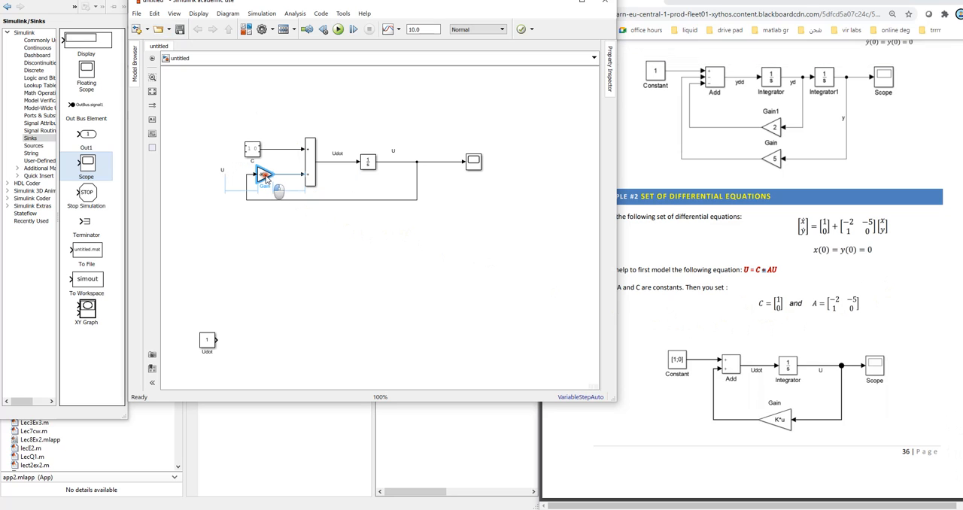
left_click(301, 239)
Step: Save the model in the MATLAB folder as unsfgaasdtitled
left_click(181, 34)
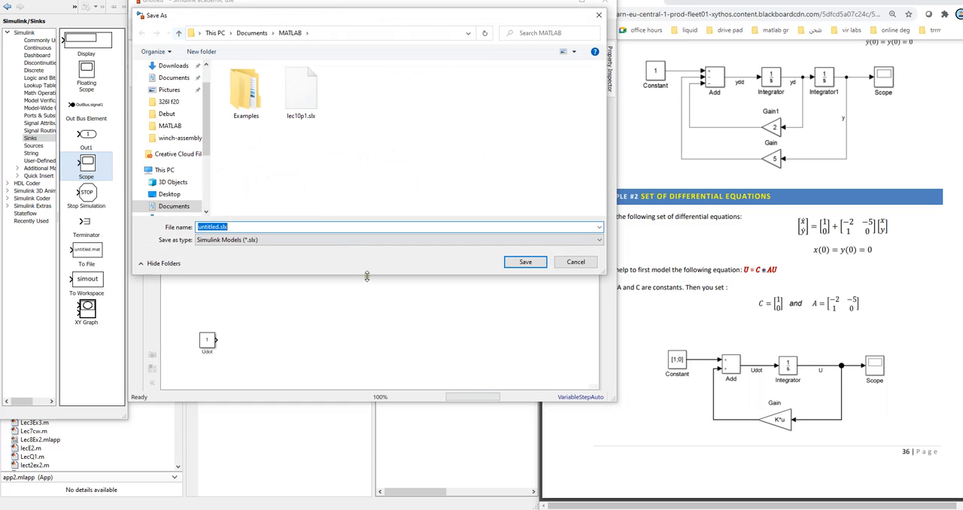
left_click(204, 227)
type("sfgasd")
left_click(524, 261)
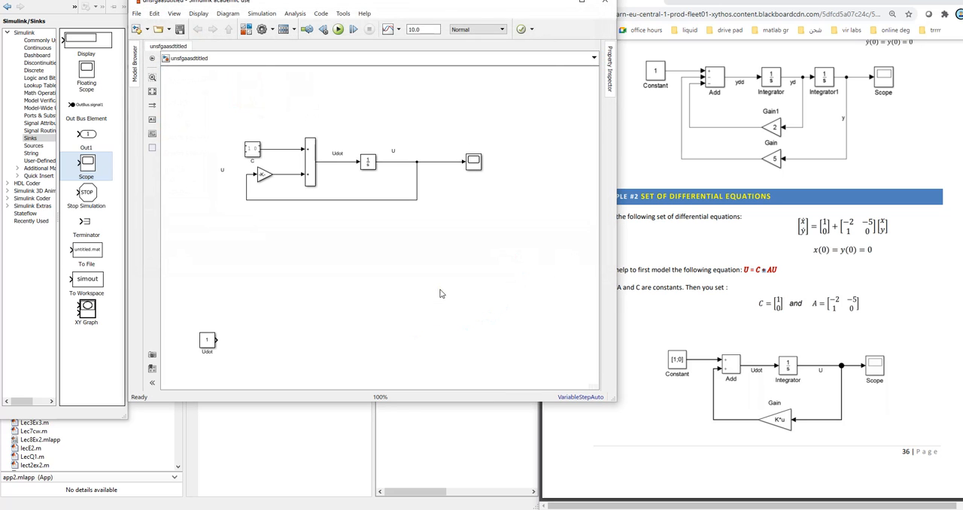
Step: Delete the unused Udot constant block and run the simulation
left_click(210, 341)
key("Delete")
left_click(338, 29)
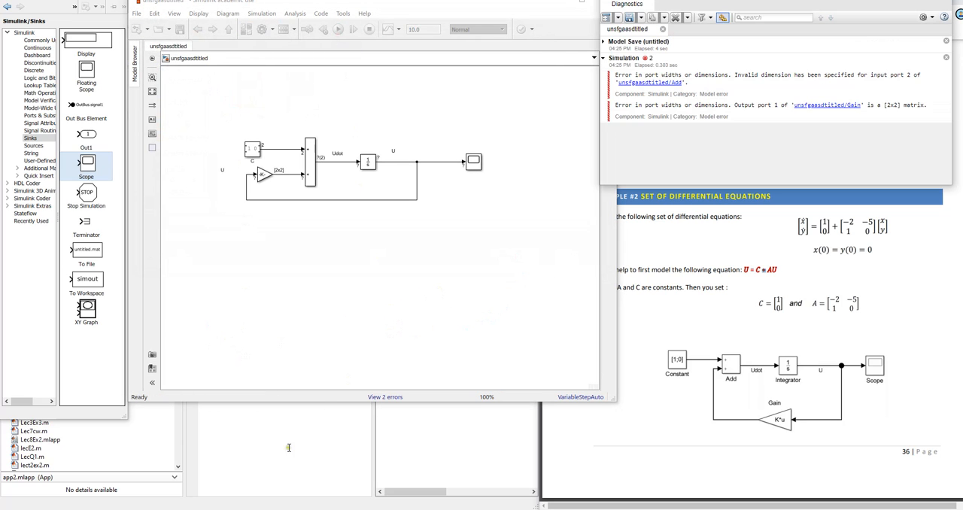
Step: Read the simulation errors for the Add and Gain blocks in the Diagnostic Viewer and close it
left_click(320, 161)
left_click(458, 268)
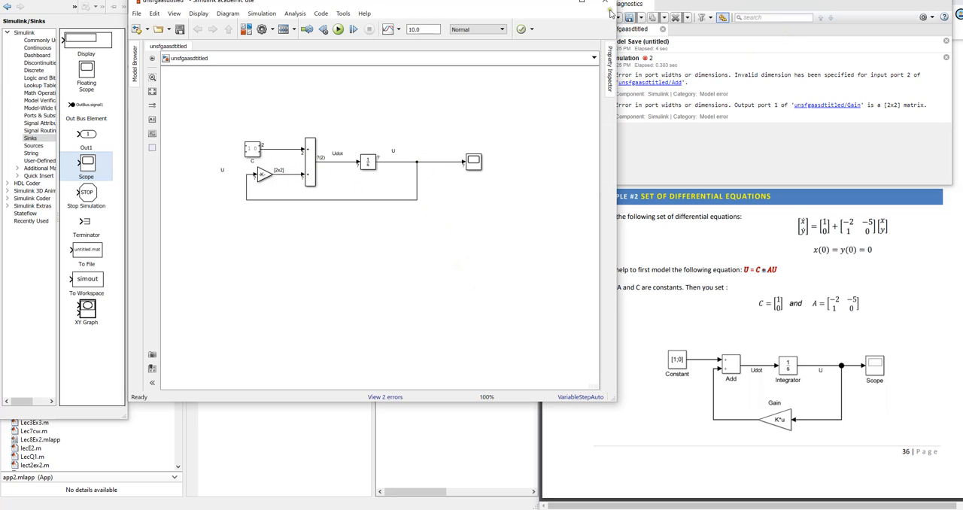
left_click_drag(798, 4, 461, 88)
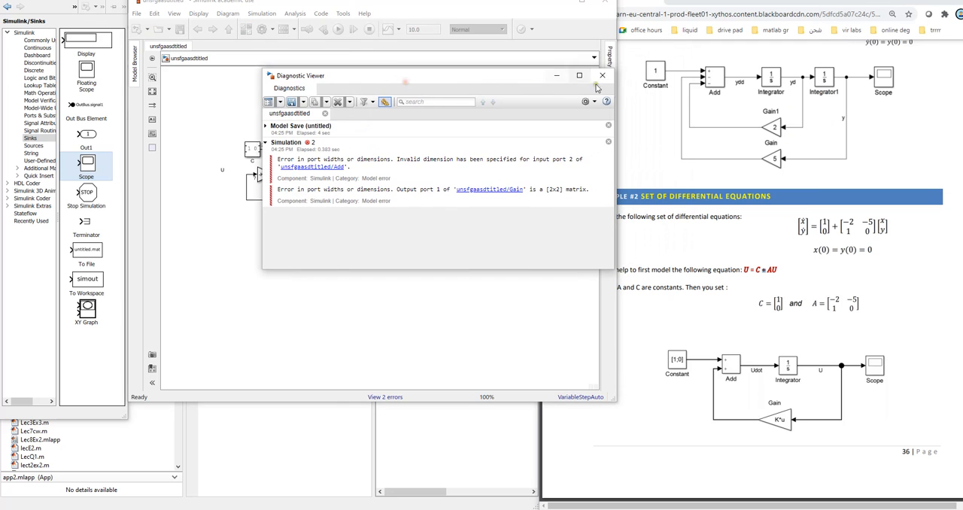
left_click(421, 259)
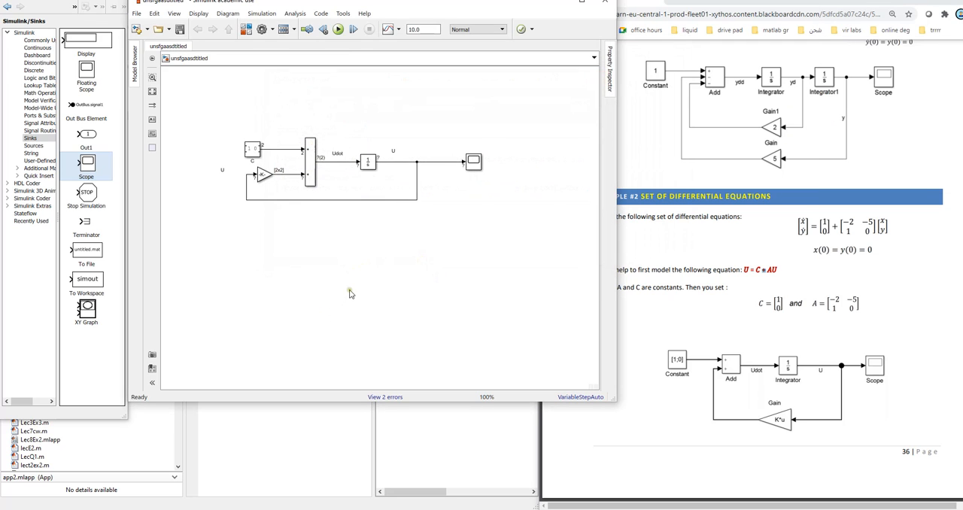
left_click(310, 180)
Step: Set the Gain block's multiplication to Matrix(K*u) and apply the change
double_click(263, 175)
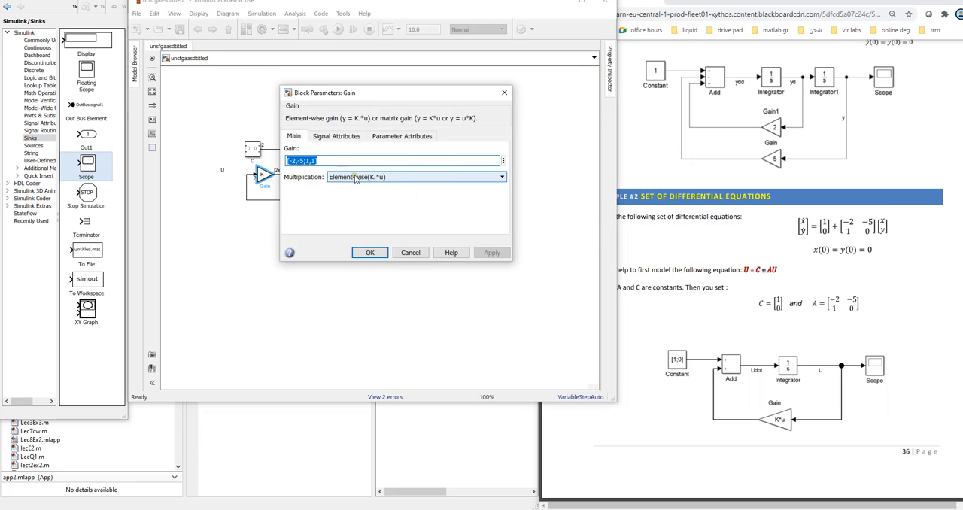
left_click(380, 177)
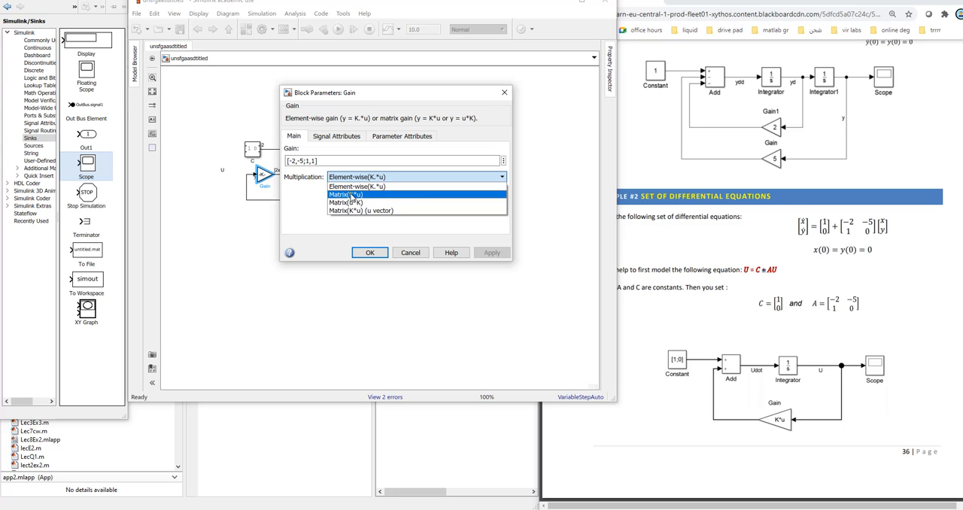
left_click(361, 195)
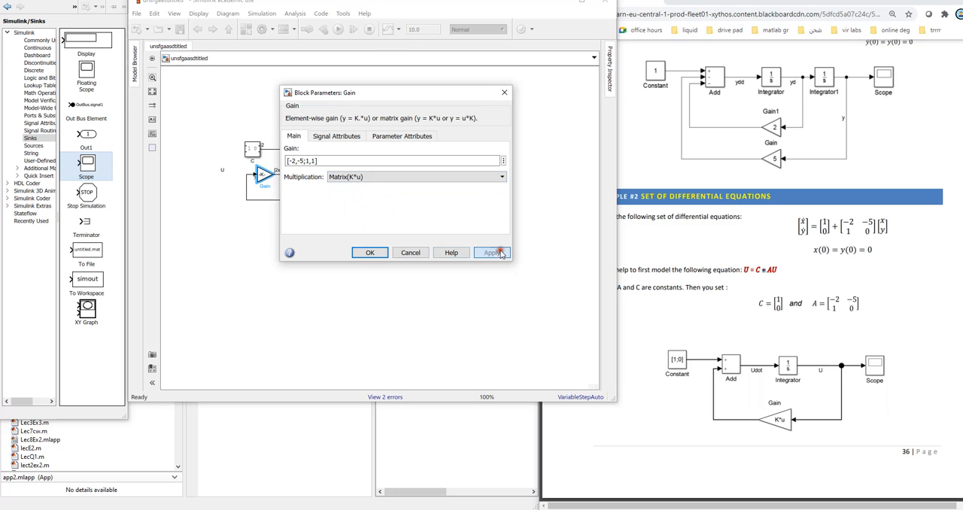
left_click(369, 252)
left_click(367, 288)
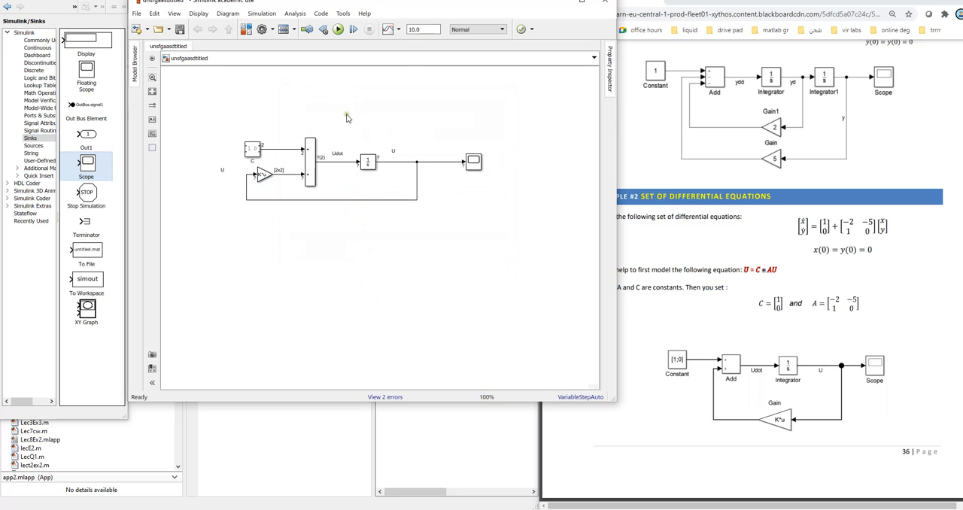
Step: Run the simulation of the model with the matrix Gain setting
left_click(338, 29)
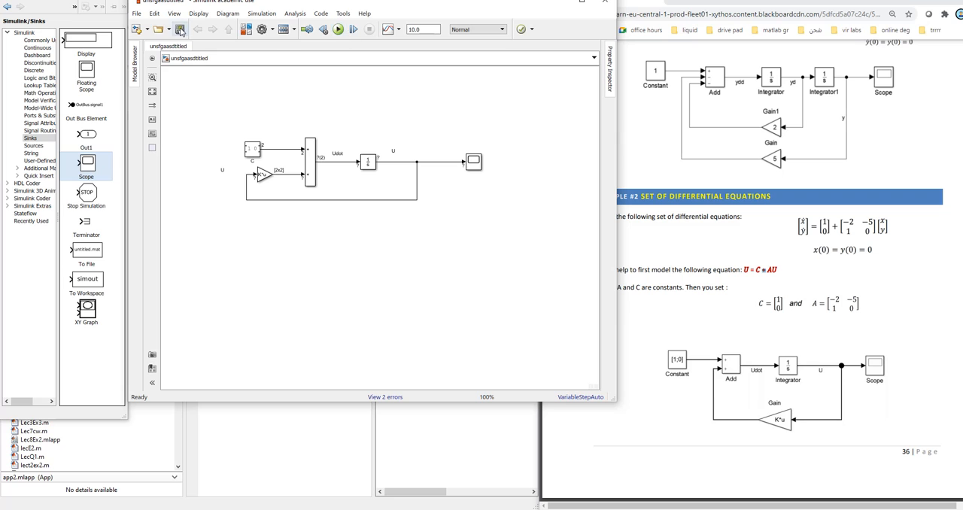
left_click(338, 29)
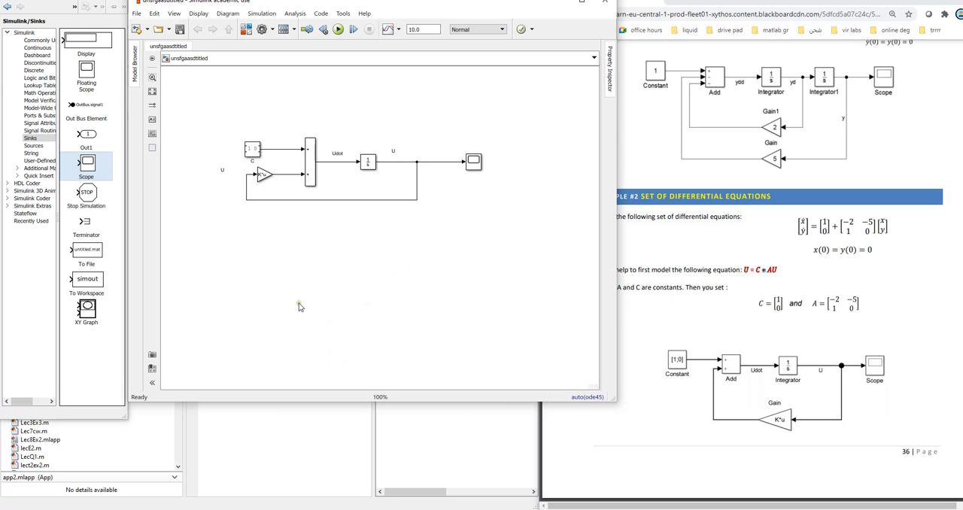
Step: Inspect the out variable in the MATLAB workspace, including its SimulationMetadata and ModelInfo, and close the variable views
left_click(327, 426)
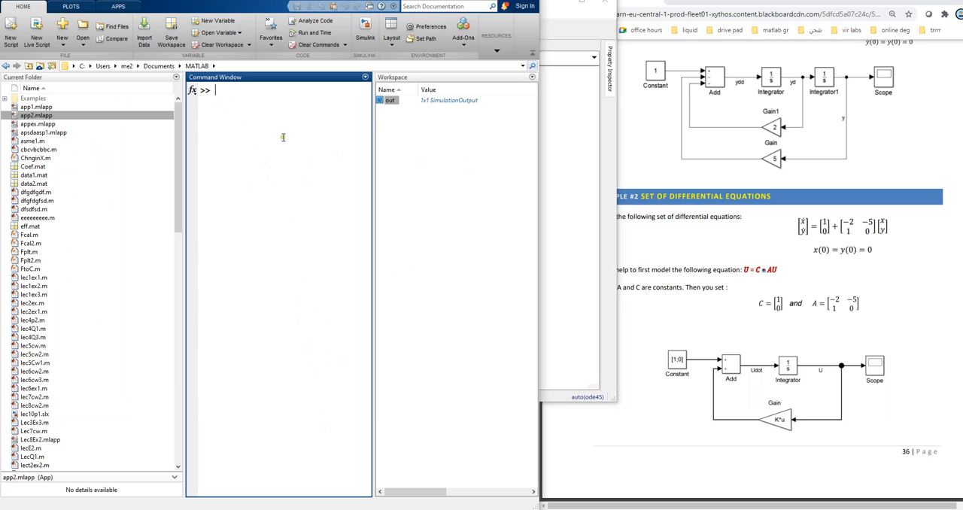
double_click(390, 101)
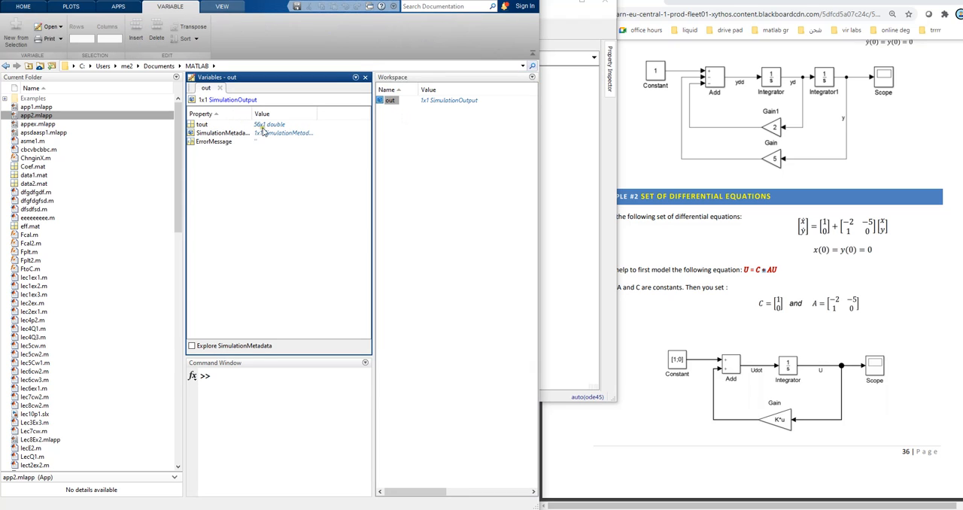
double_click(213, 134)
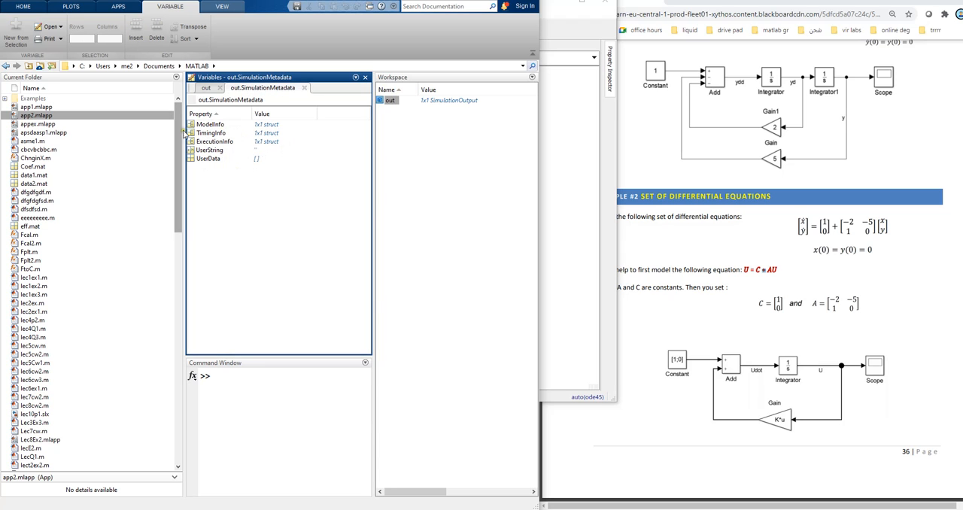
double_click(210, 125)
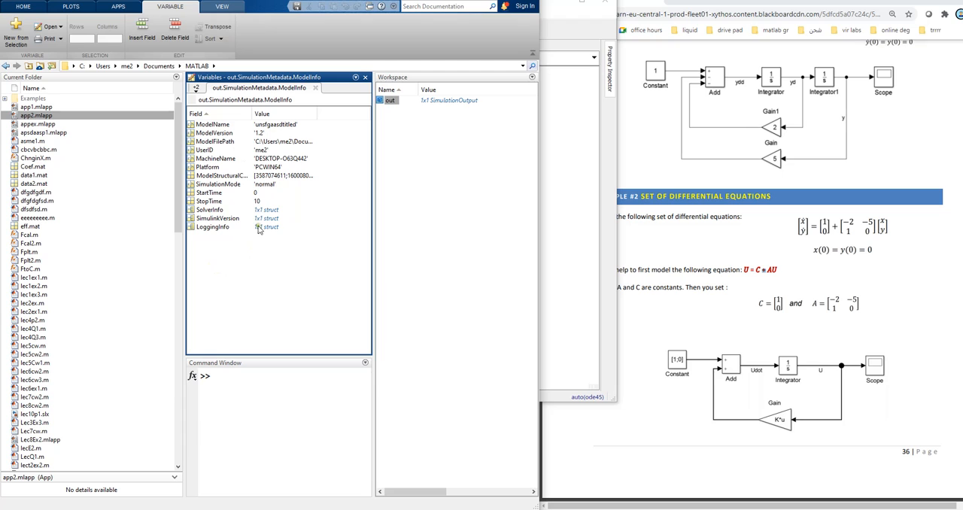
left_click(315, 88)
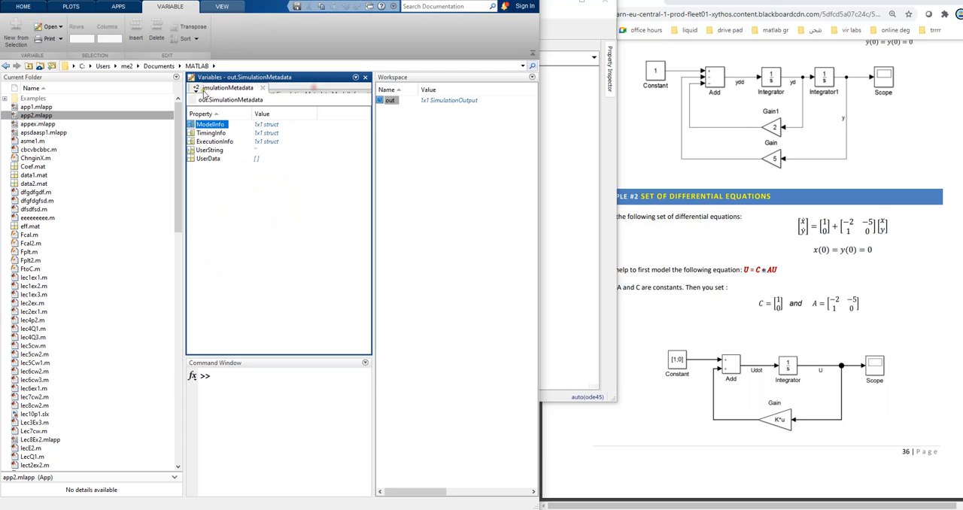
left_click(304, 88)
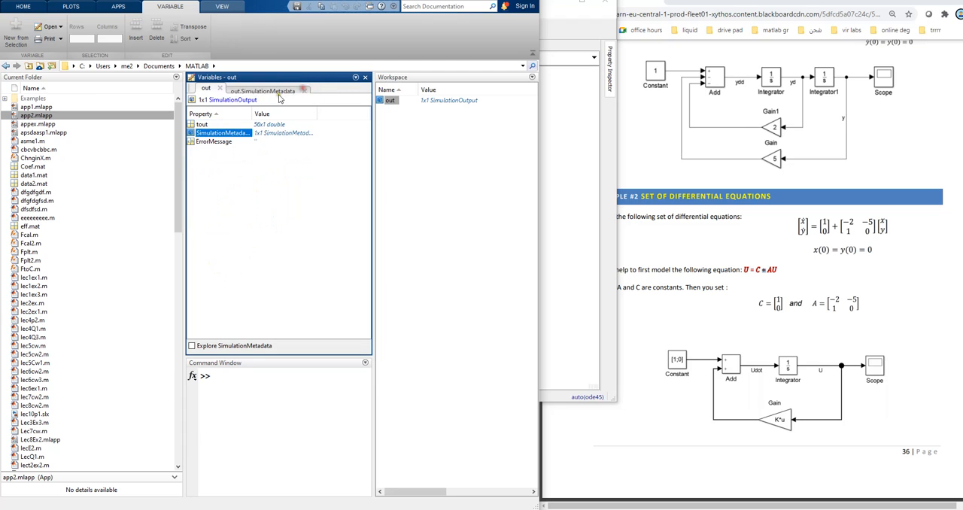
left_click(219, 88)
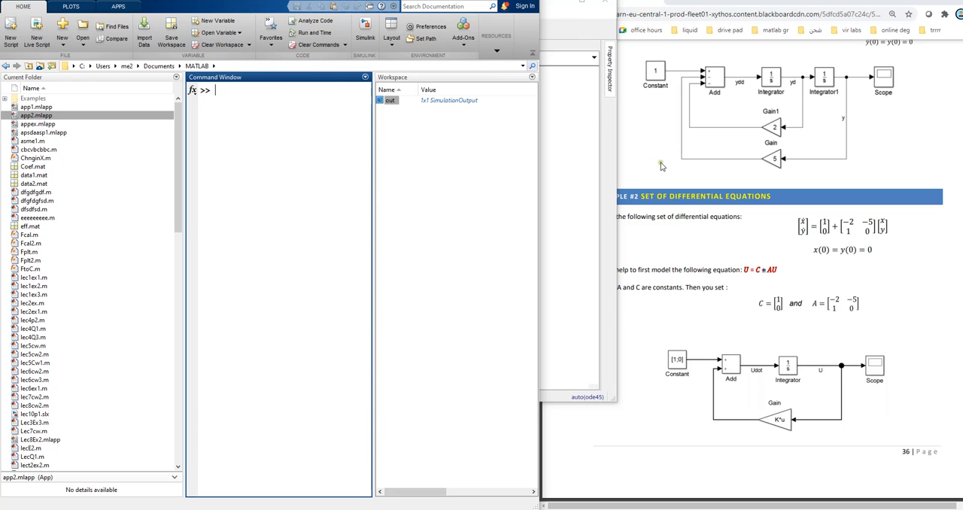
Step: Return to the Simulink model and open the Scope to compare its plotted signals with the Example #2 equations
left_click(594, 106)
left_click_drag(441, 6, 434, 44)
left_click(467, 201)
double_click(466, 201)
left_click(482, 117)
left_click_drag(482, 117, 399, 105)
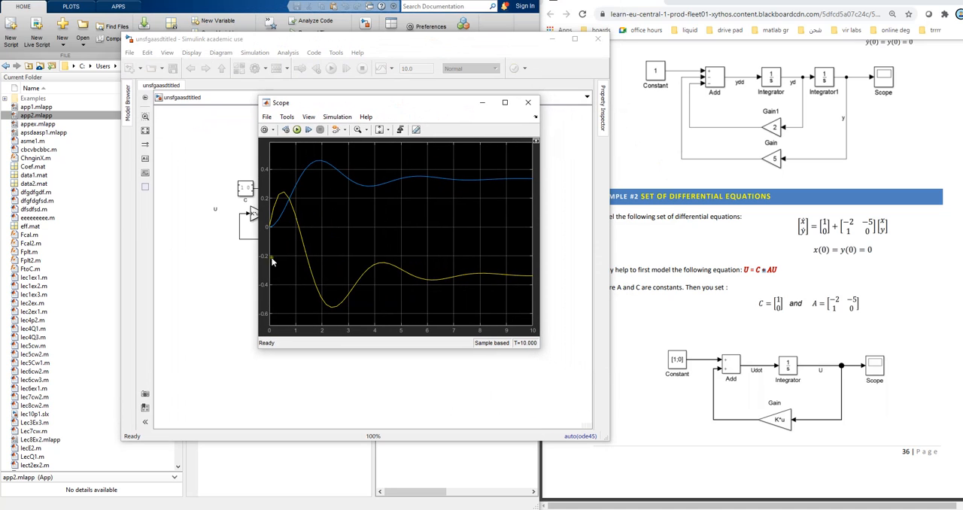
mouse_move(421, 106)
left_mouse_down()
mouse_move(362, 100)
mouse_move(424, 111)
left_mouse_up()
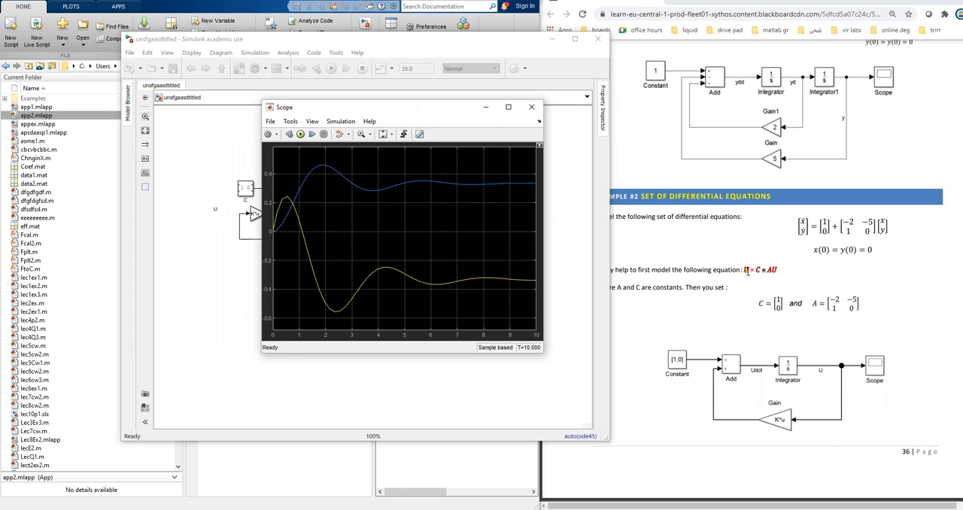
left_click(747, 270)
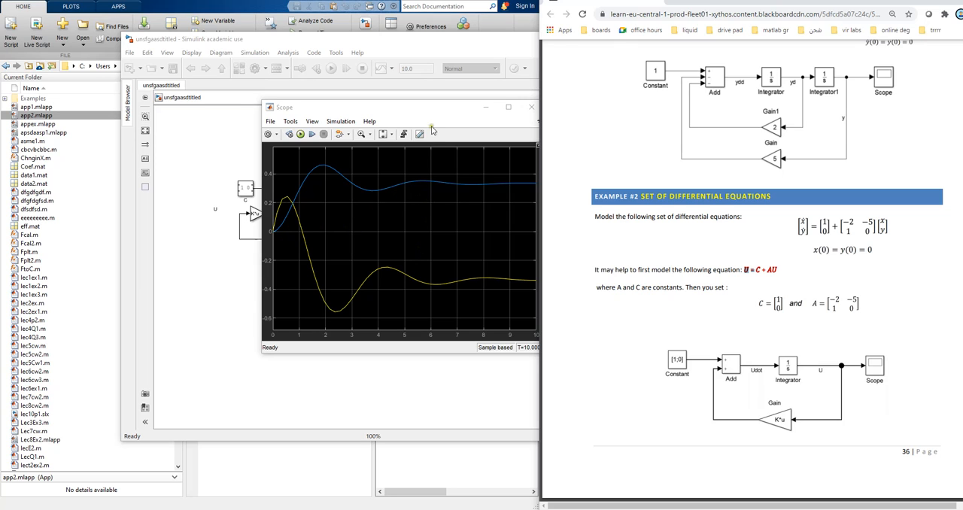
left_click_drag(425, 109, 377, 100)
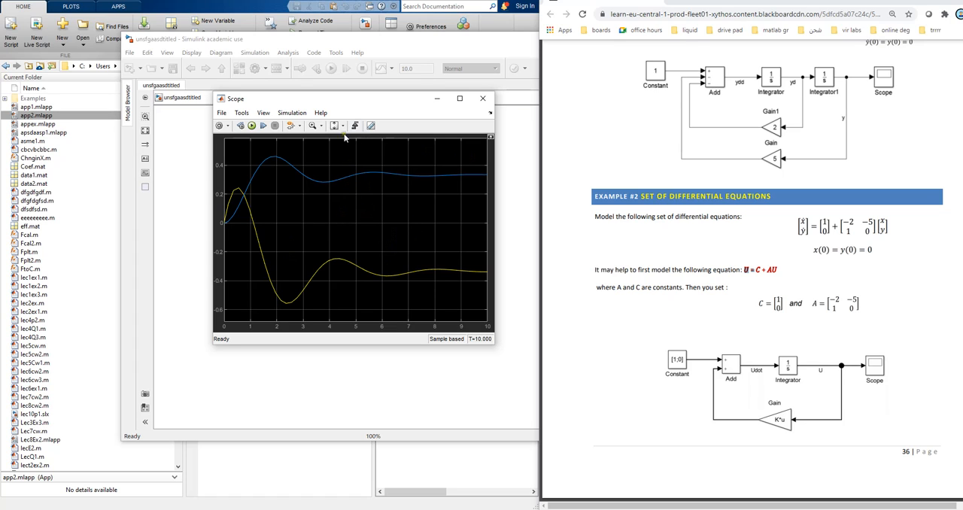
Step: Look through the Scope's view and simulation options and close the Scope
left_click(292, 114)
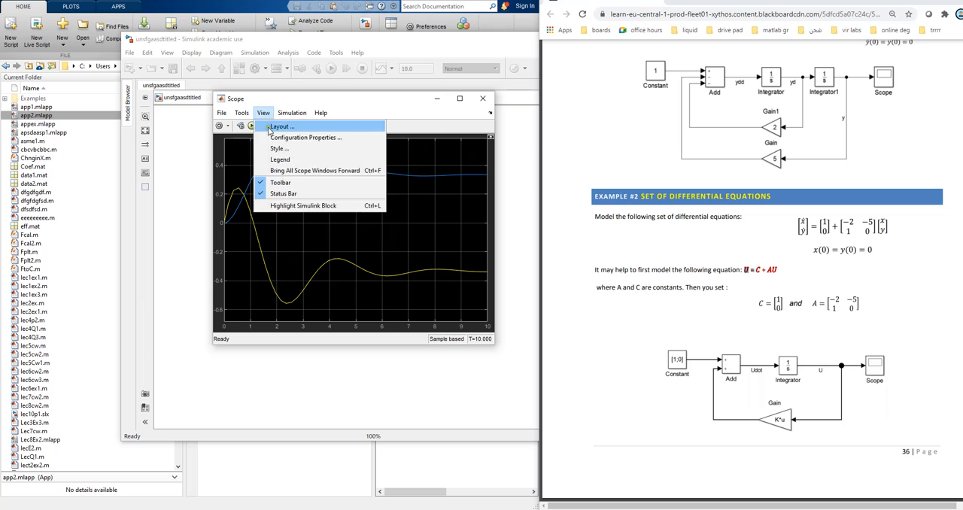
mouse_move(238, 116)
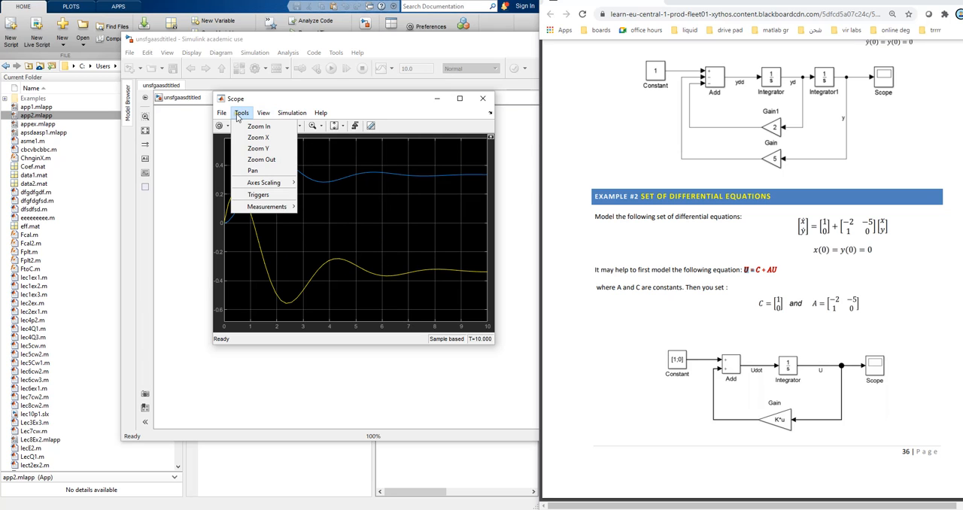
left_click(482, 102)
left_click(482, 102)
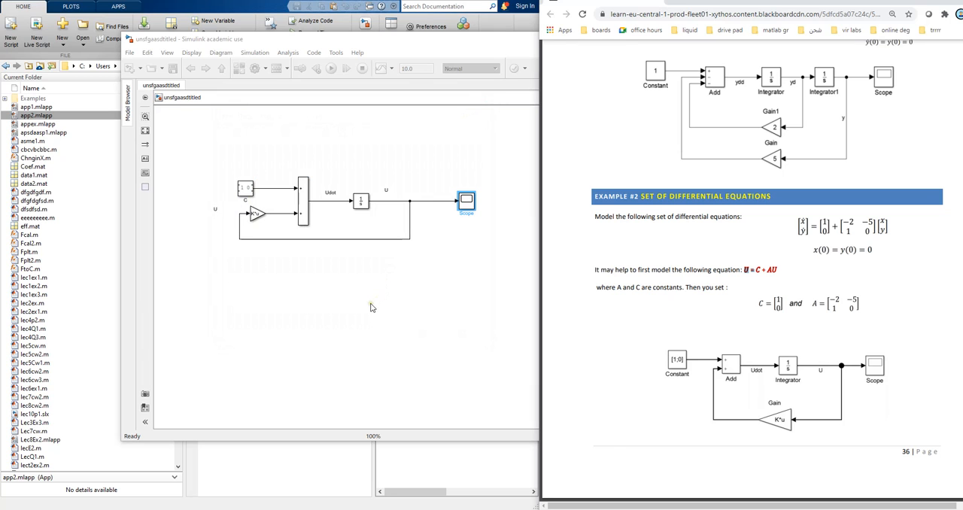
left_click(371, 306)
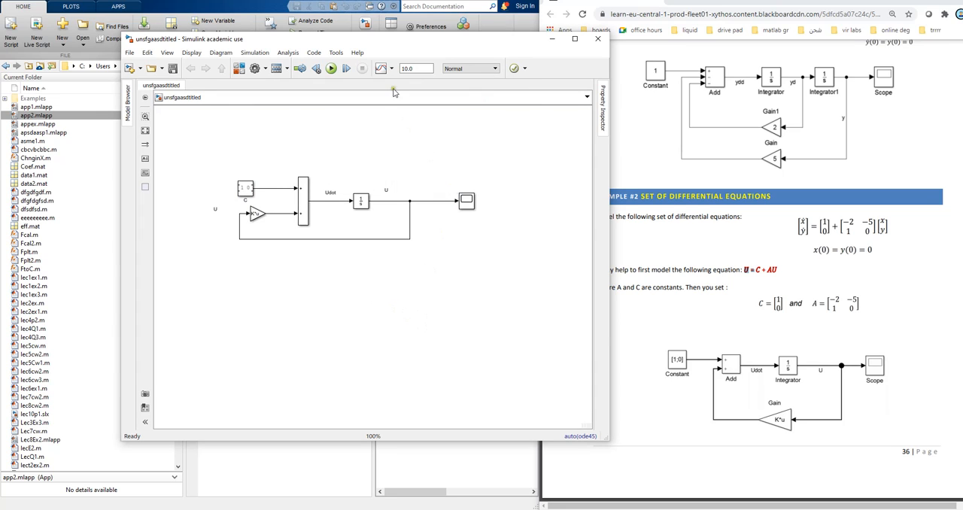
Step: Place an Out1 block from the Sinks library above the Scope and branch the U signal into it
left_click_drag(379, 41, 559, 30)
left_click(418, 56)
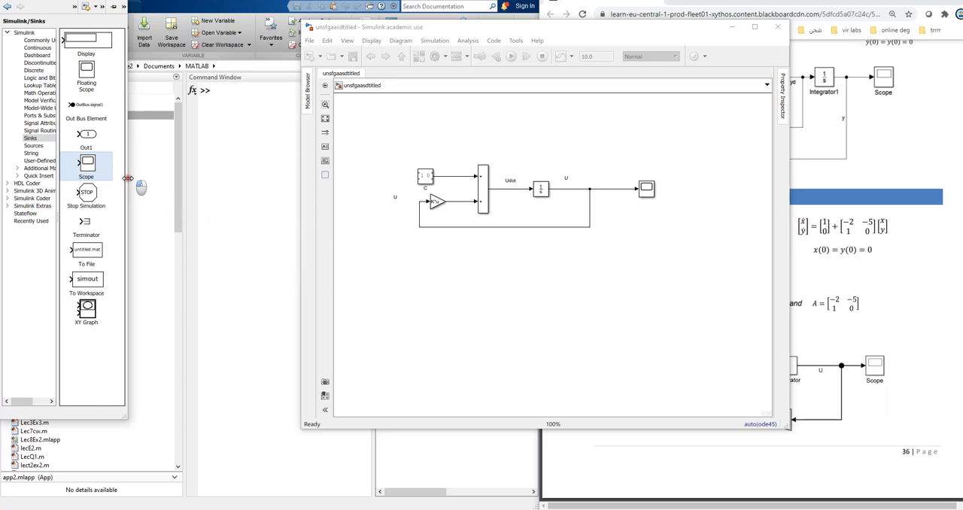
left_click_drag(125, 175, 154, 175)
left_click_drag(103, 138, 656, 144)
left_click_drag(614, 190, 647, 139)
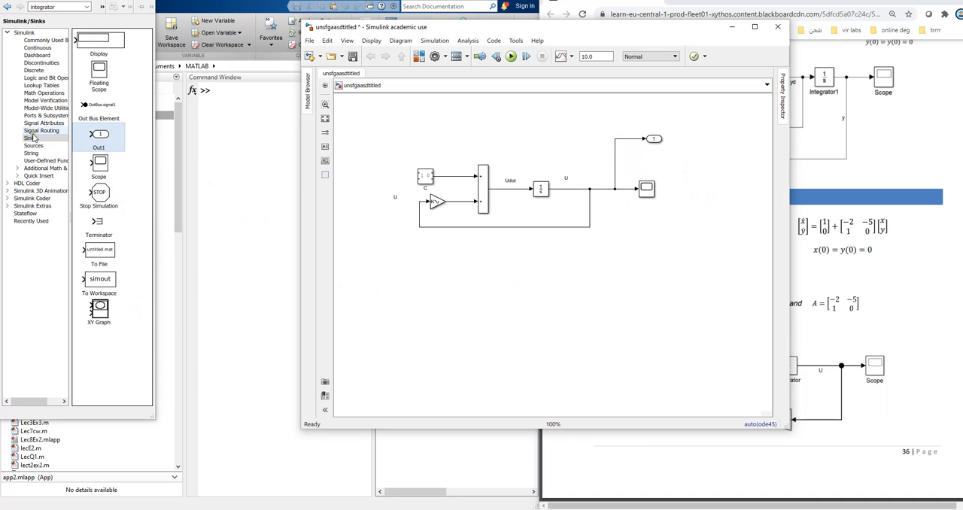
Step: Place an In1 block from the Sources library above the constant block C
left_click(33, 145)
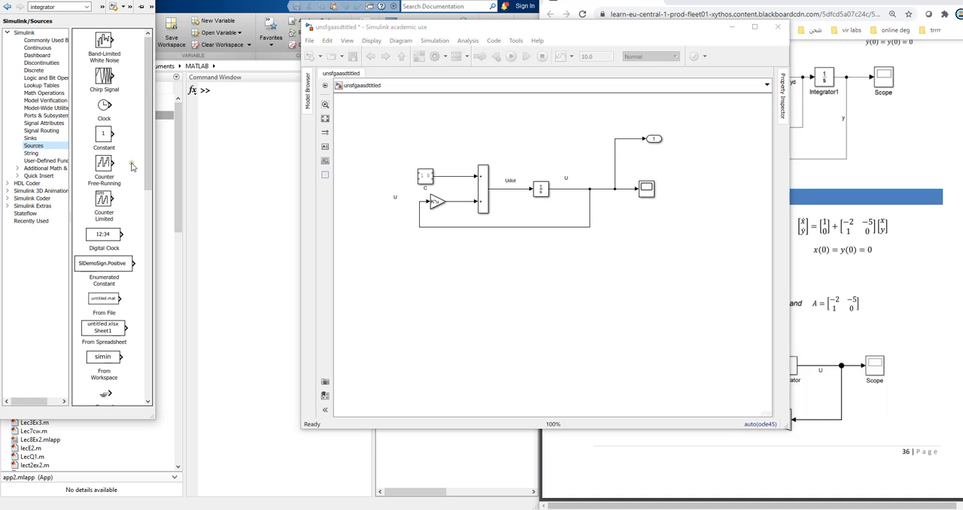
scroll(124, 226, "down", 3)
left_click_drag(105, 364, 382, 134)
left_click(433, 179)
Step: Delete the In1 block, the Out1 block and the leftover branch line
left_click(387, 136)
key("Delete")
left_click(662, 142)
key("Delete")
left_click(630, 140)
key("Delete")
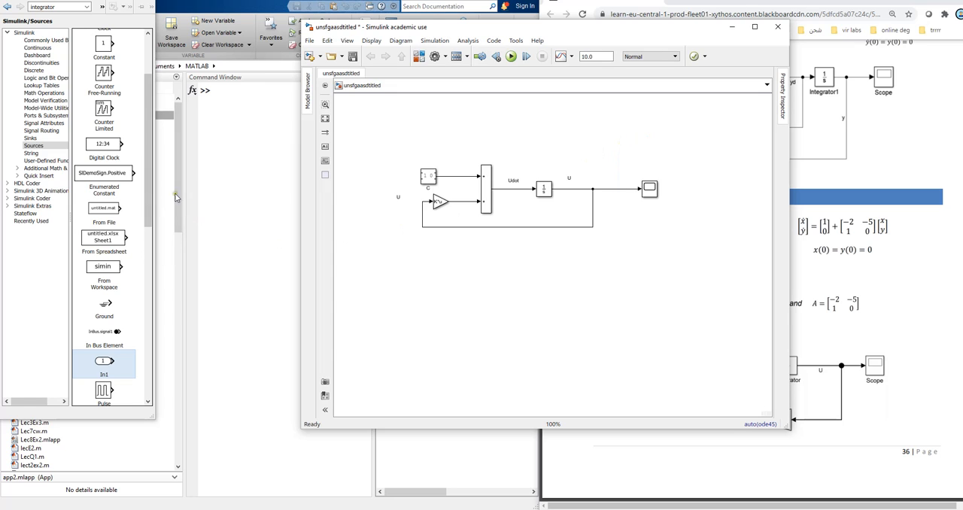
Step: Add a To Workspace block from the Sinks library below the Scope and connect it to the U signal
left_click(31, 138)
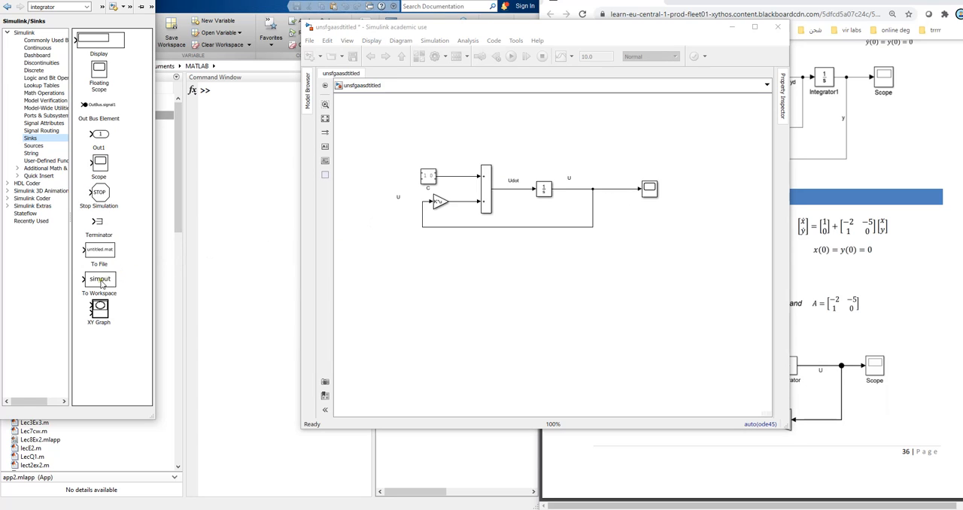
left_click_drag(98, 283, 647, 233)
left_click_drag(442, 28, 620, 165)
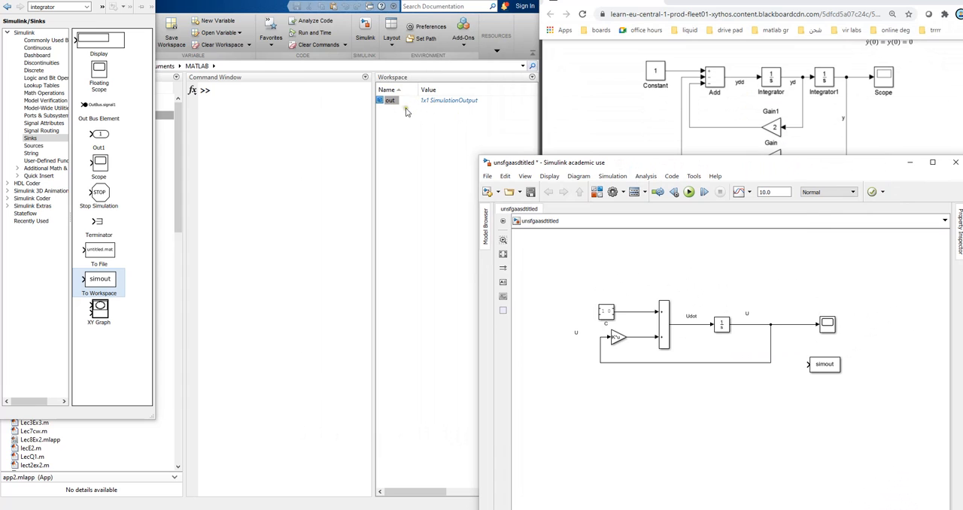
left_click_drag(663, 167, 252, 69)
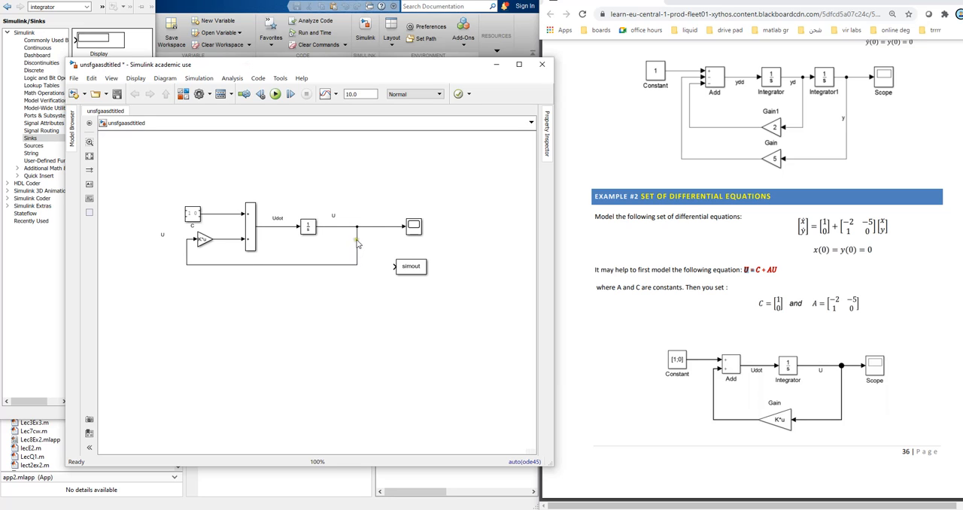
left_click_drag(369, 228, 406, 280)
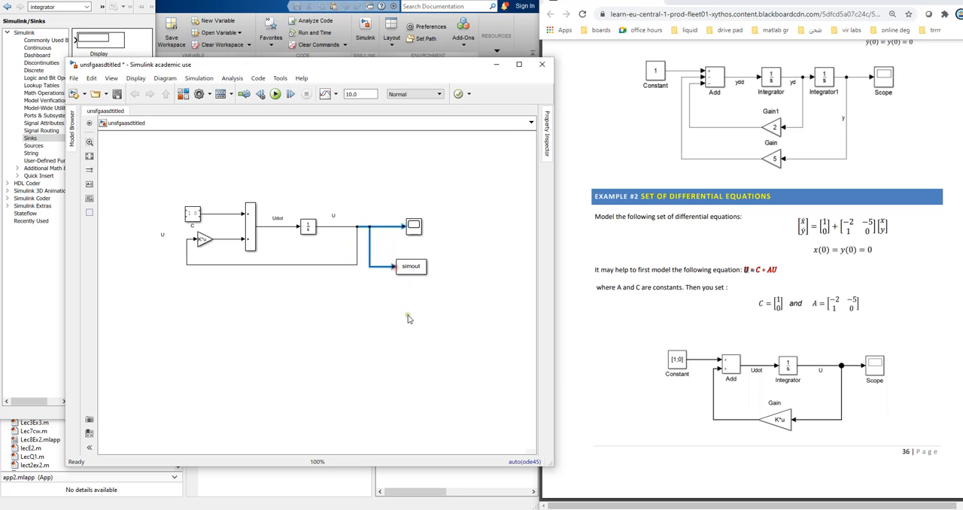
Step: Save the model with the To Workspace block and run the simulation
left_click(117, 93)
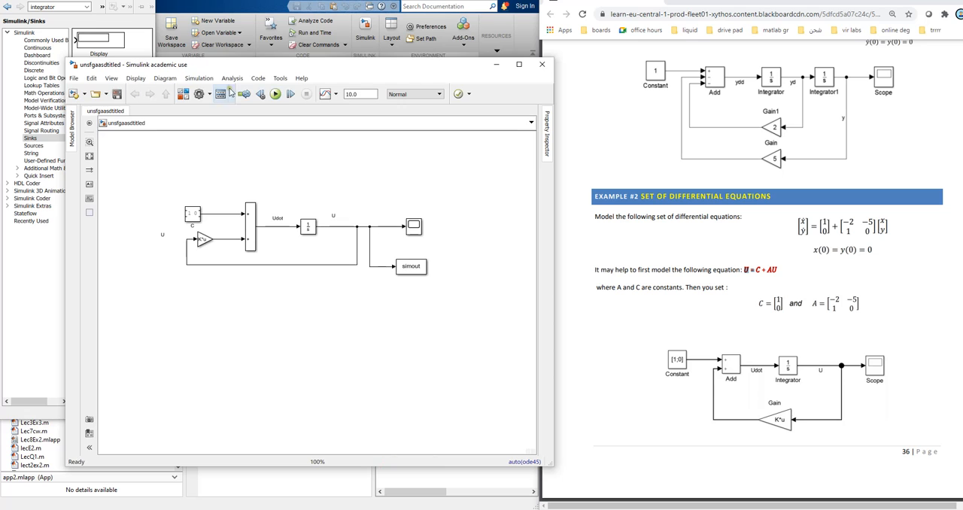
left_click(279, 94)
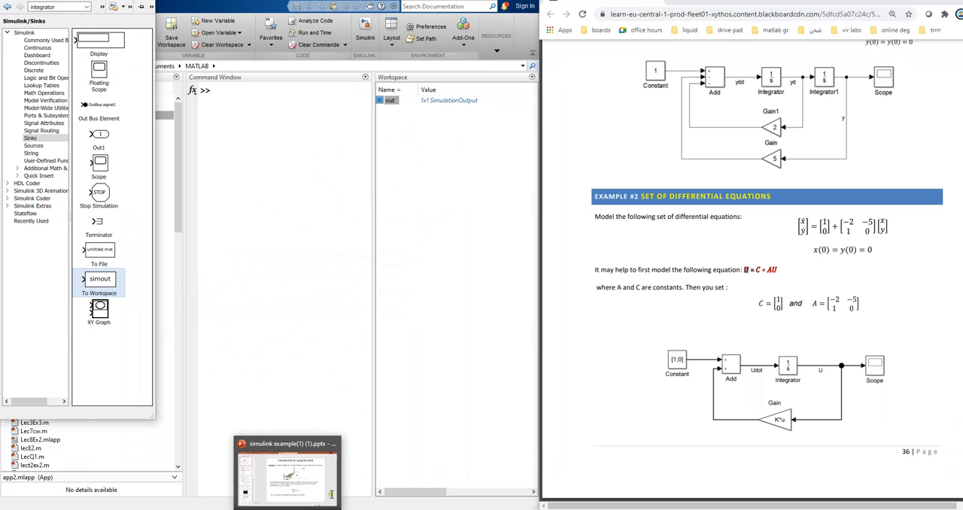
Step: Examine the out variable in the MATLAB workspace for the simout data and close the variable view
left_click(468, 264)
mouse_move(269, 509)
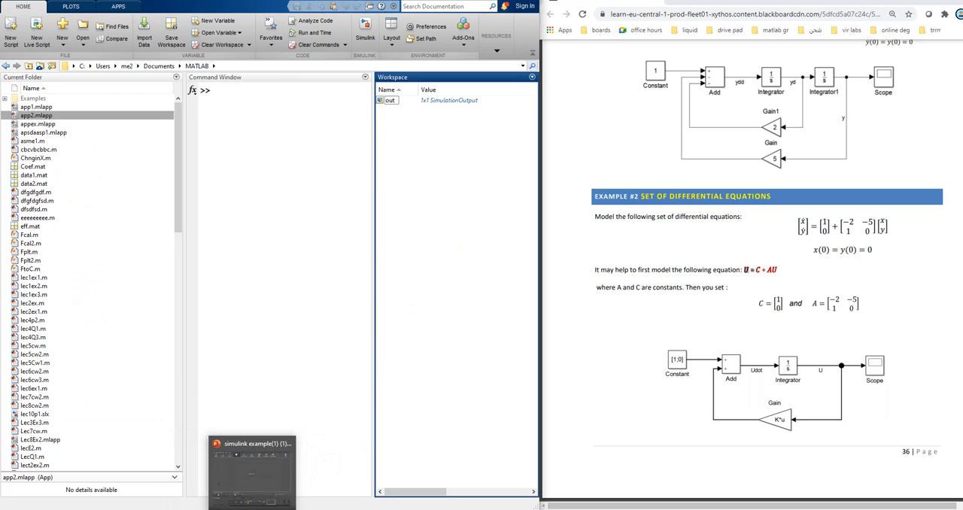
mouse_move(233, 509)
left_click(307, 484)
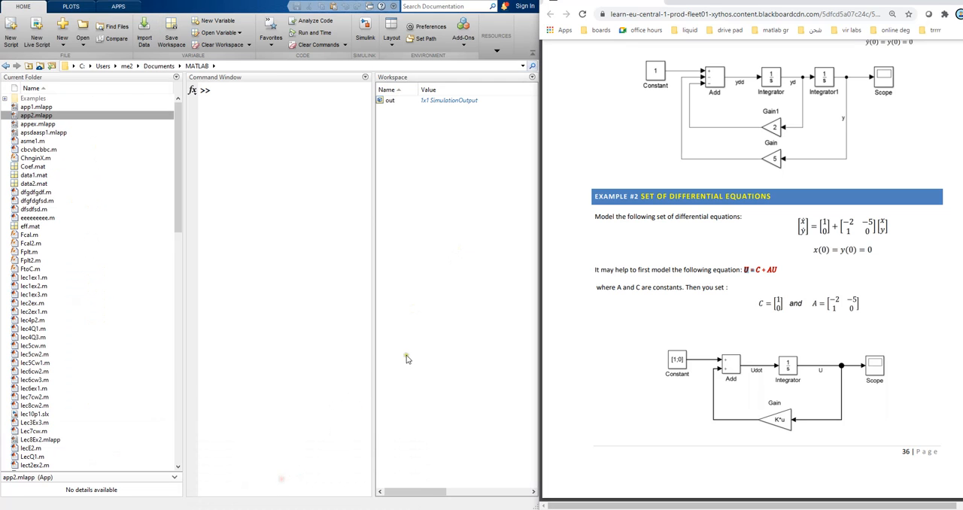
double_click(390, 102)
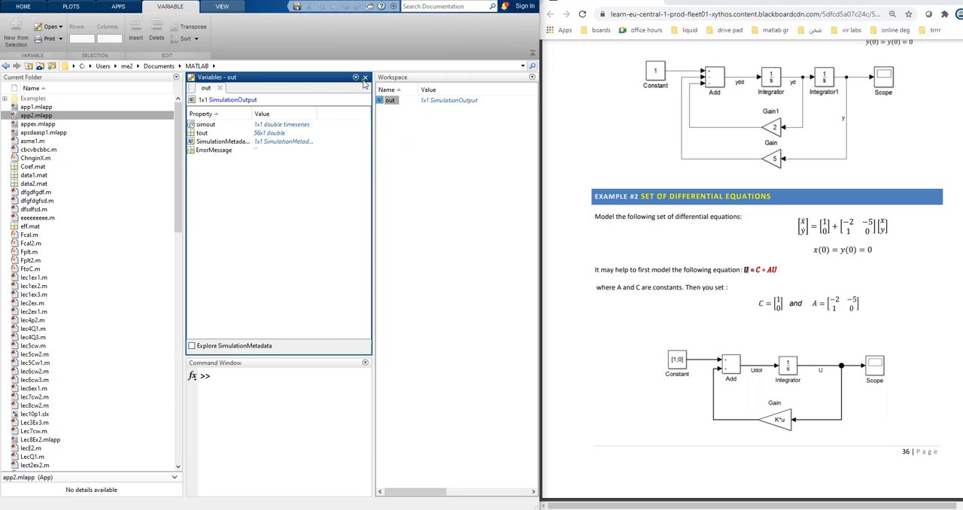
left_click(365, 77)
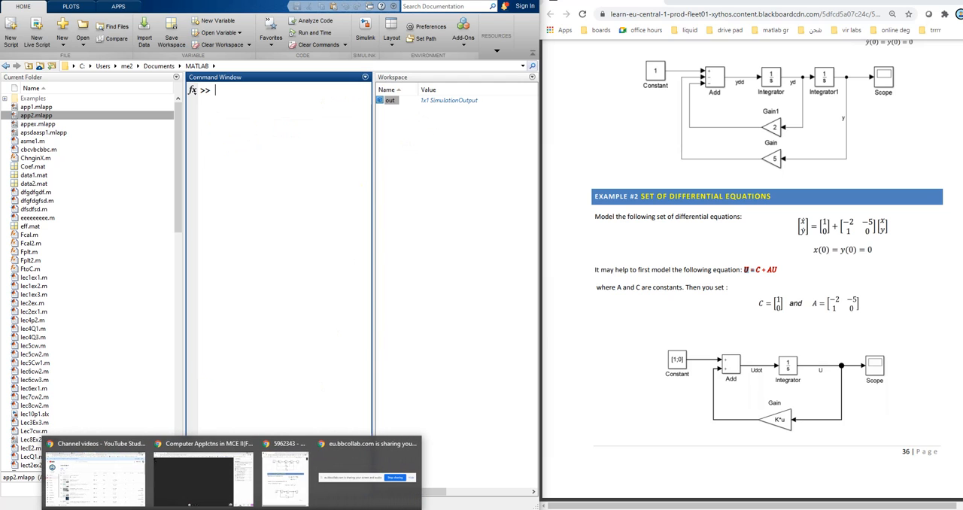
Step: Set the save format of the simout To Workspace block to Array in the Simulink model
left_click(257, 509)
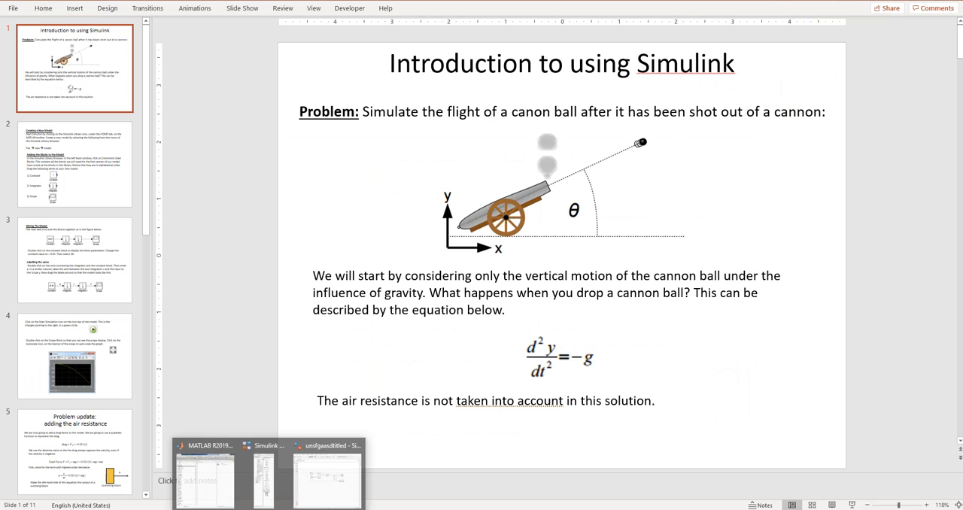
left_click(909, 1)
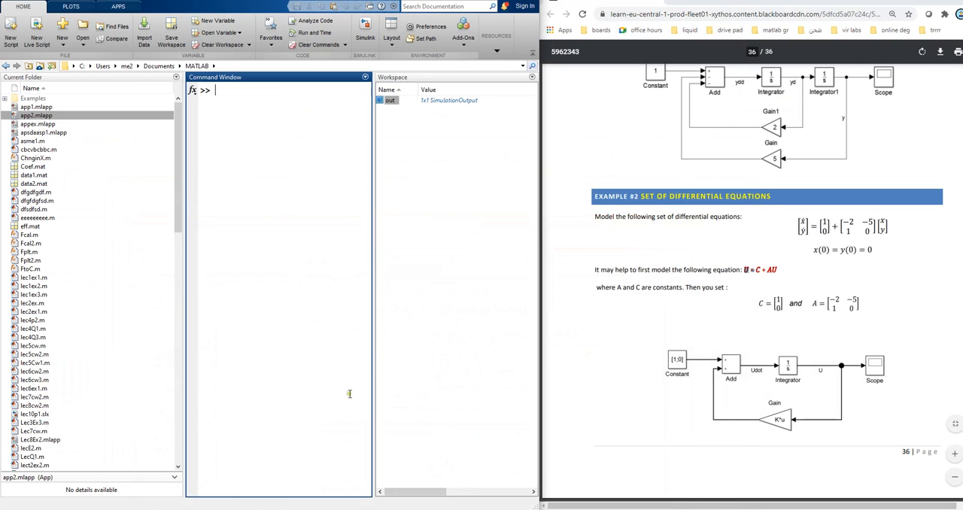
left_click(272, 509)
left_click(322, 474)
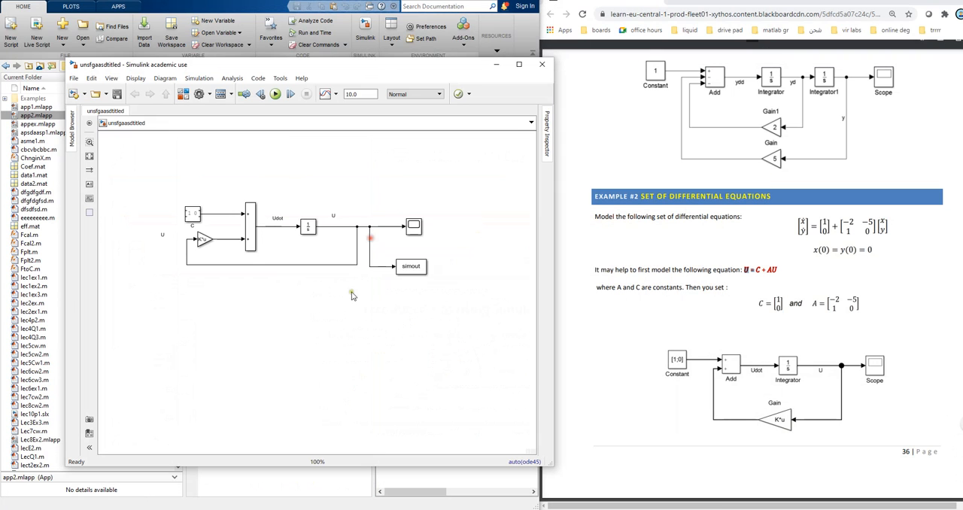
double_click(413, 271)
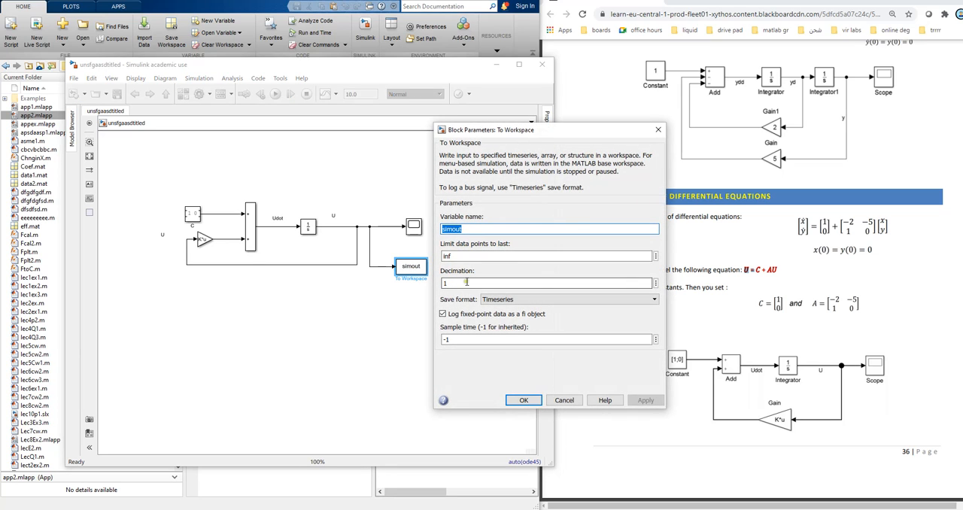
left_click(512, 299)
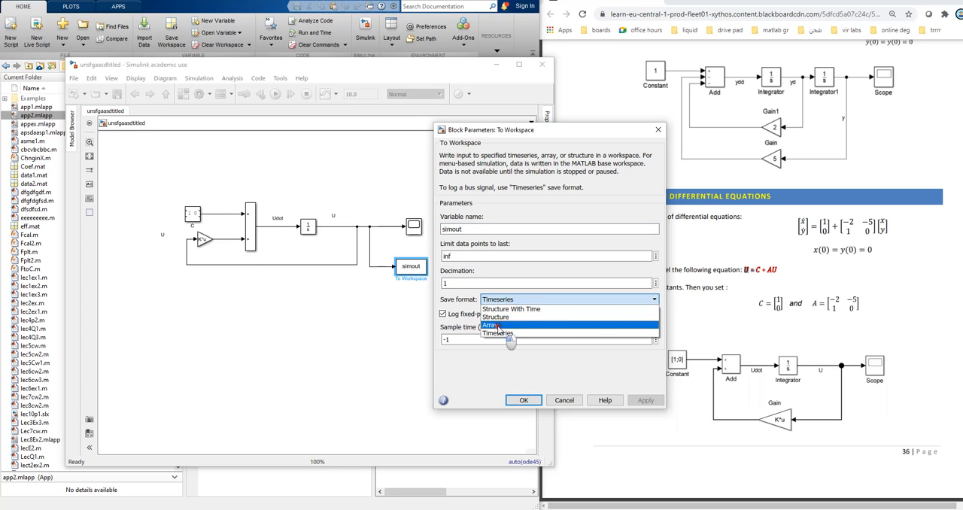
left_click(498, 325)
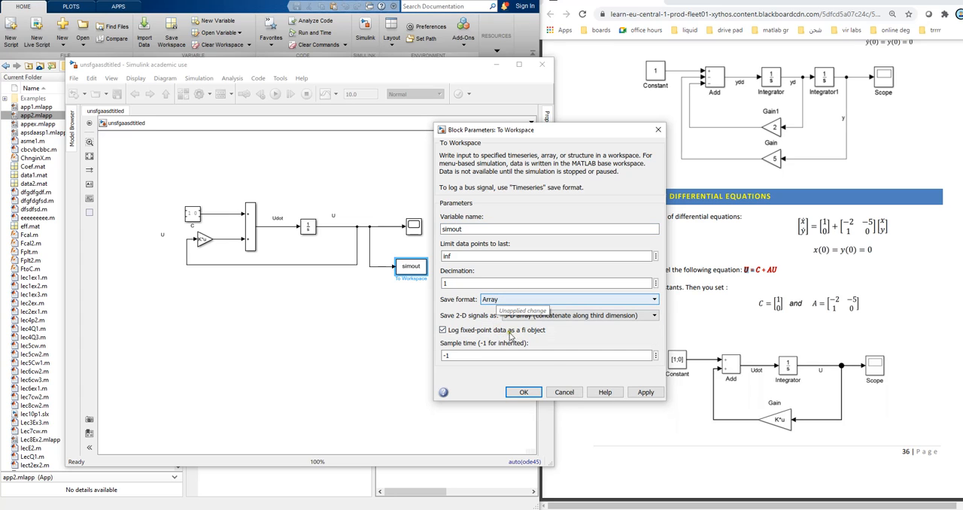
left_click(644, 392)
left_click(527, 392)
left_click(479, 276)
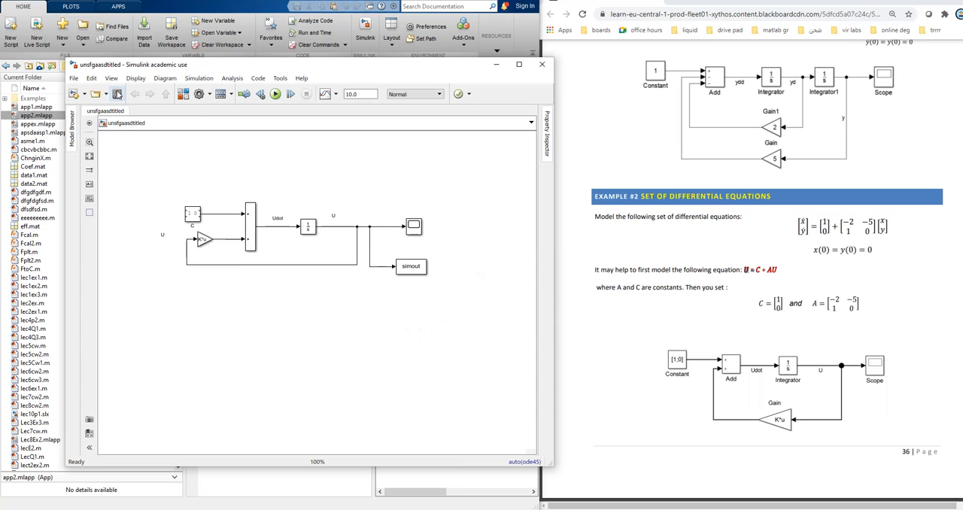
Step: Set the To Workspace block's variable name to Solution
left_click(422, 268)
double_click(422, 269)
left_click(445, 234)
double_click(469, 235)
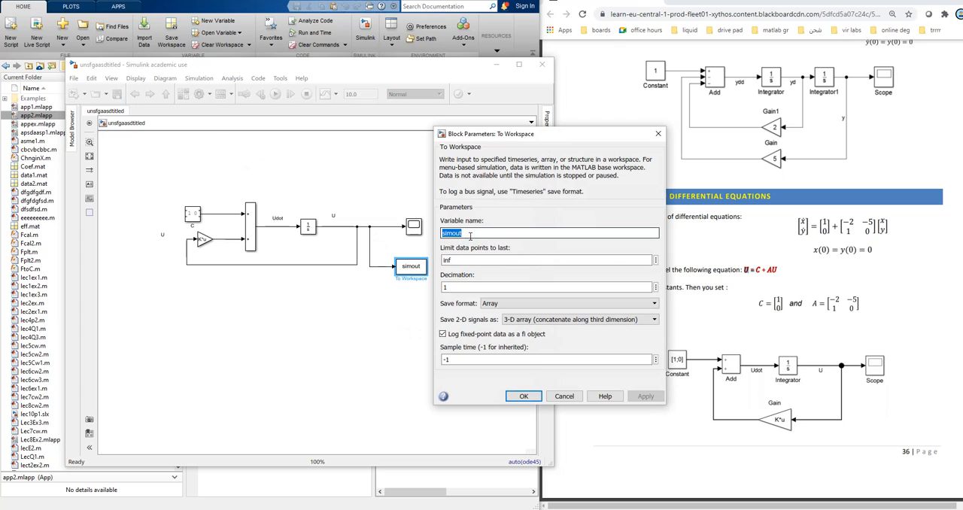
type("Solution")
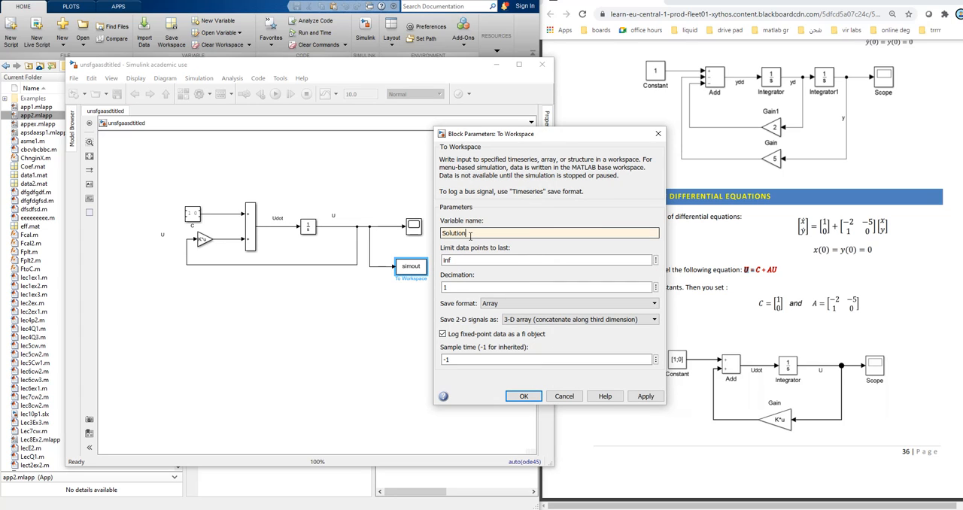
left_click(645, 396)
left_click(524, 396)
Step: Save the model with the Solution output block and run the simulation
left_click(117, 93)
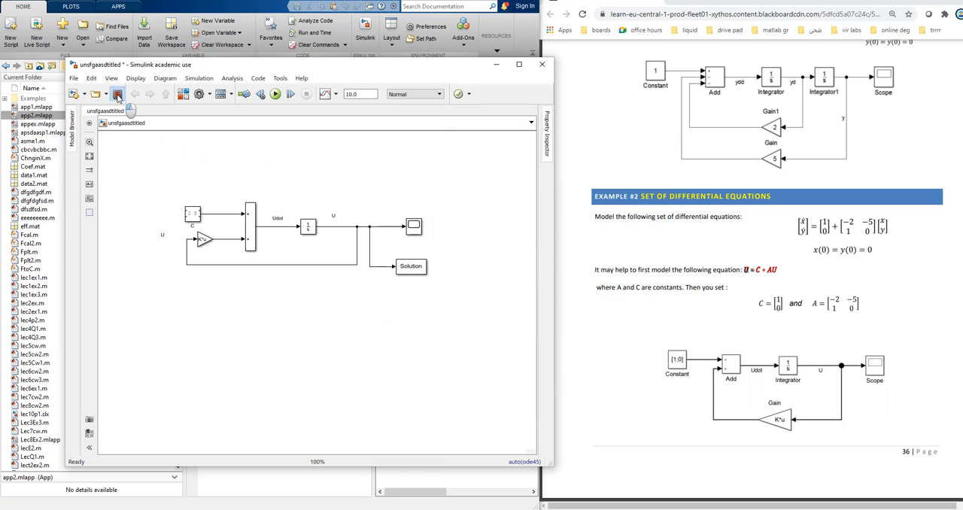
left_click(287, 97)
left_click(276, 93)
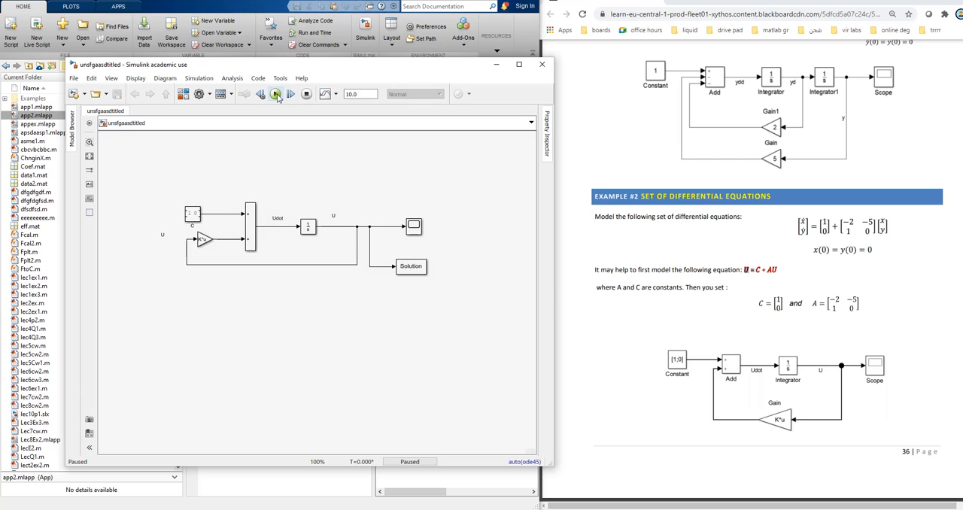
Step: Examine both columns of the Solution array inside the out workspace variable and close the variable views
left_click_drag(312, 71, 769, 104)
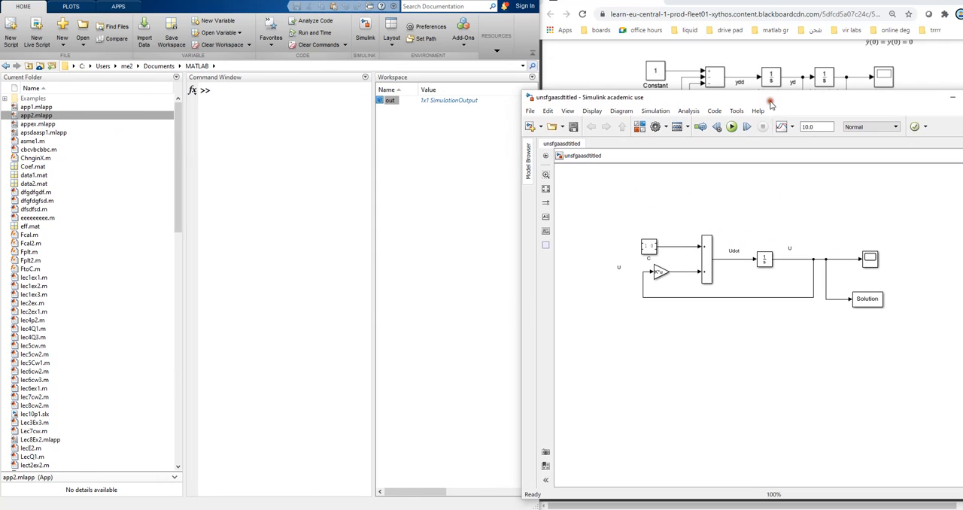
double_click(465, 101)
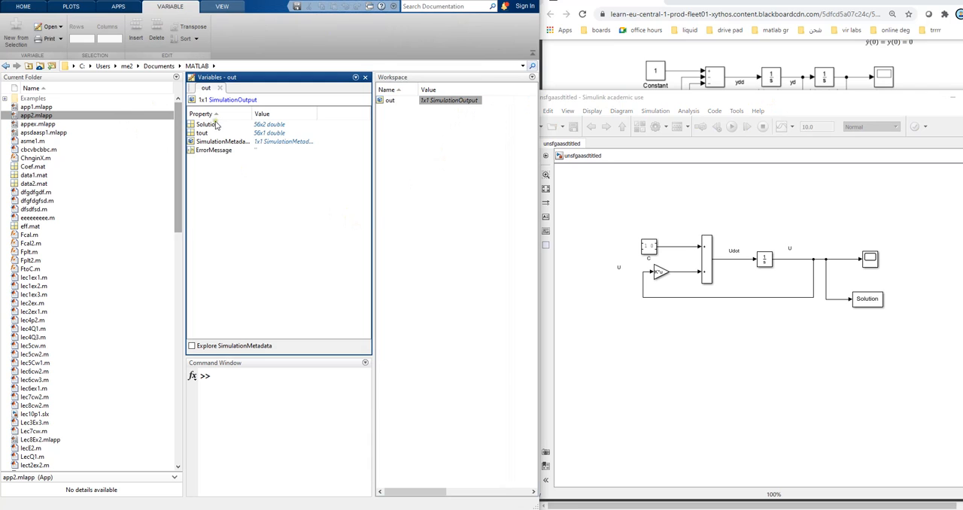
left_click_drag(206, 125, 208, 128)
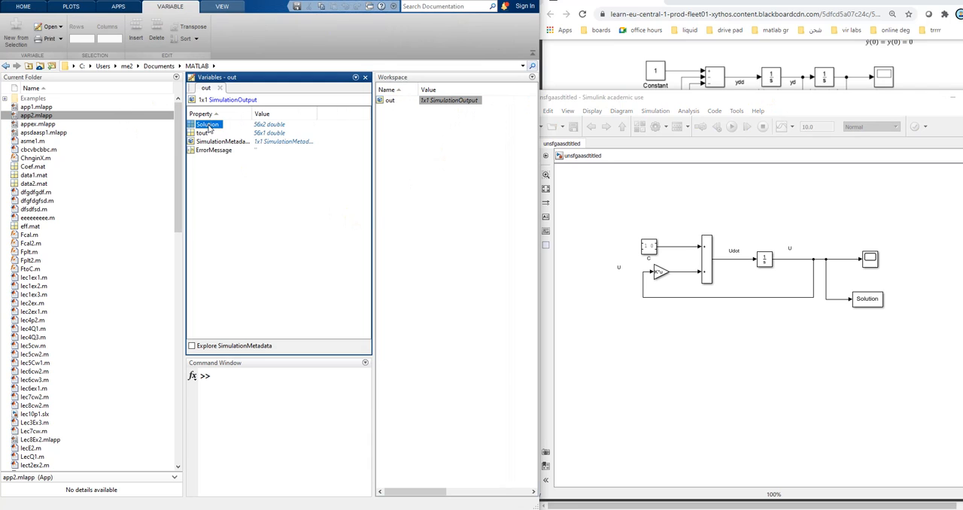
double_click(210, 124)
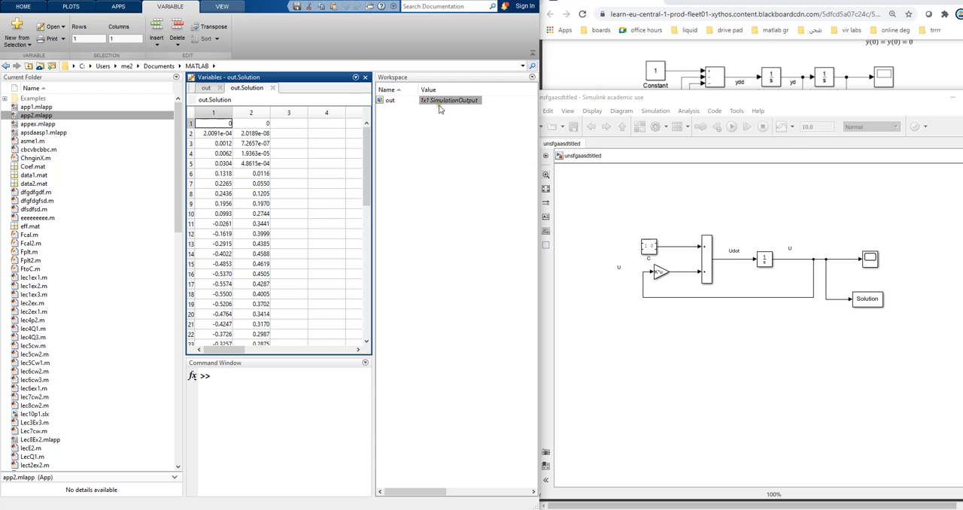
left_click_drag(368, 160, 361, 139)
left_click(215, 113)
left_click(253, 114)
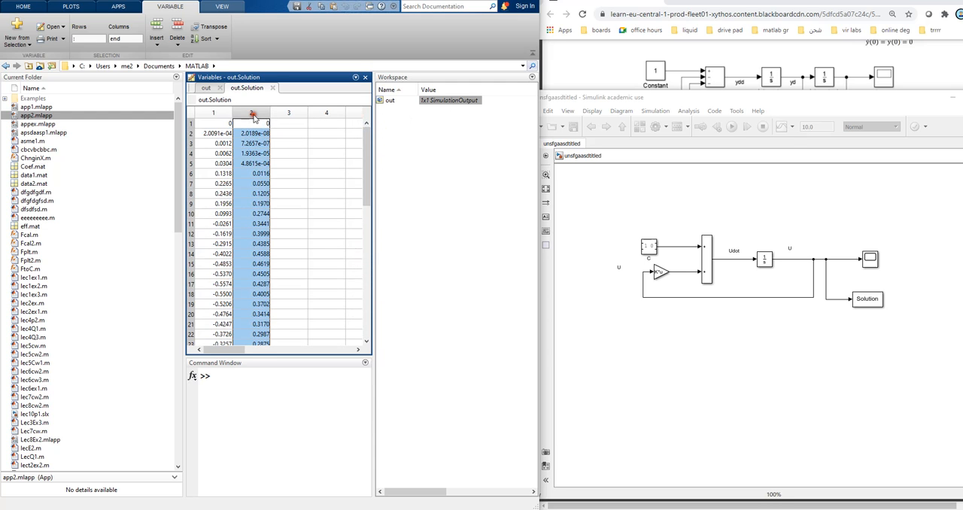
left_click(224, 116)
left_click(252, 115)
left_click(224, 115)
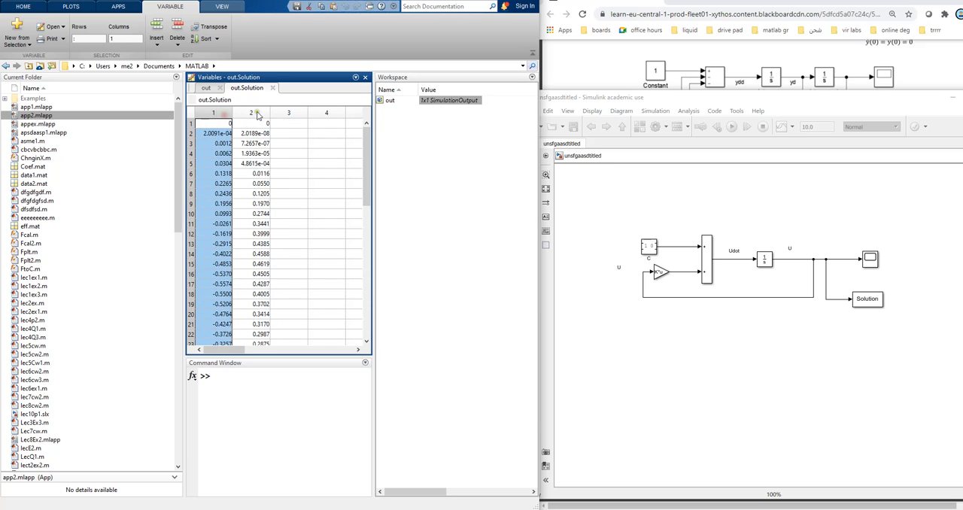
left_click(256, 113)
left_click(273, 88)
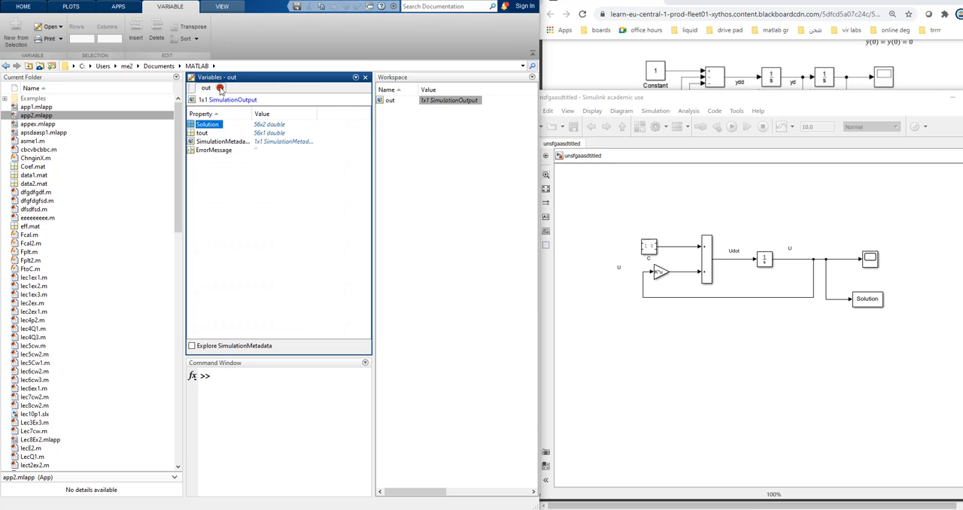
left_click(219, 88)
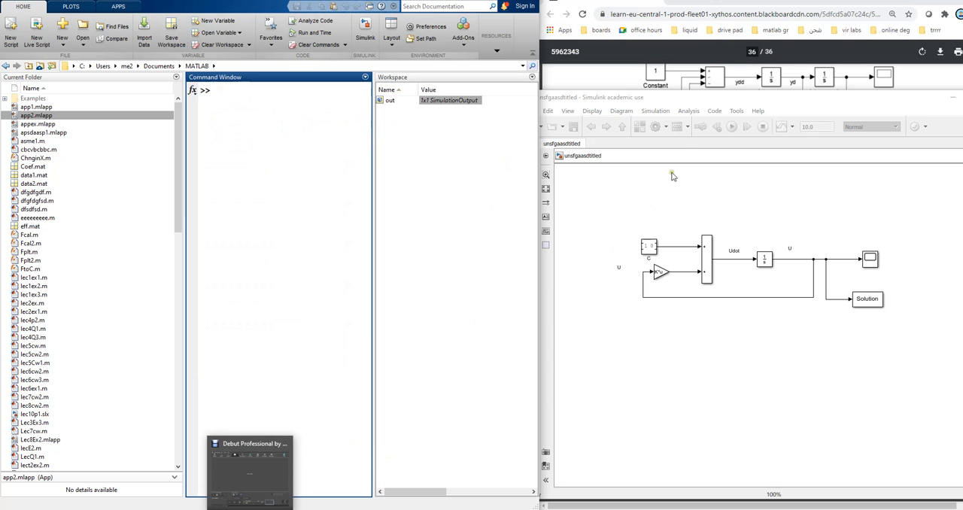
Step: Add an Integrator Limited block from the Continuous library to the empty area below the feedback loop
left_click(484, 1)
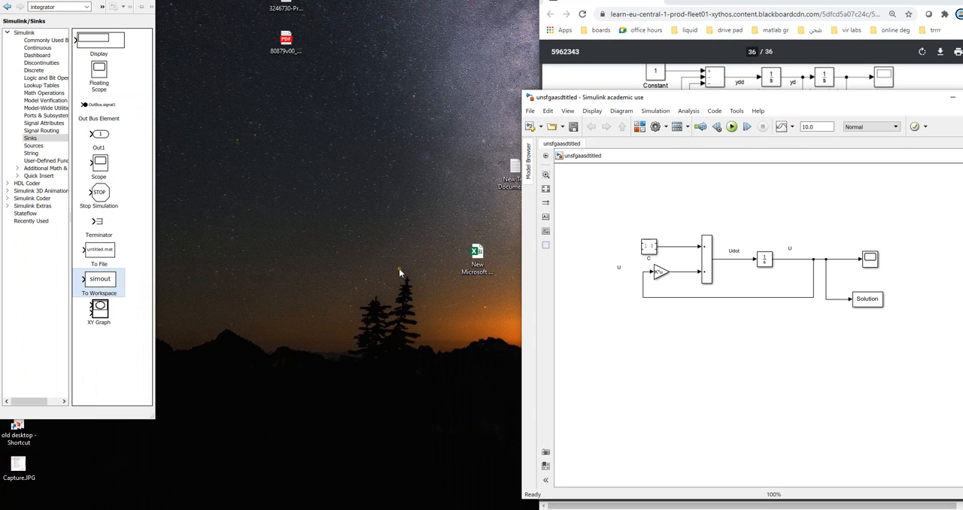
left_click_drag(628, 103, 311, 14)
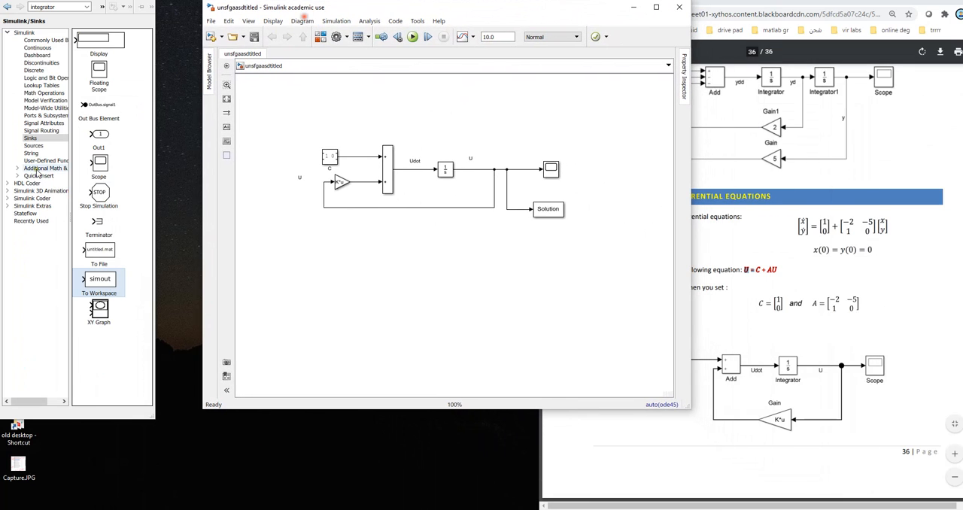
left_click(39, 48)
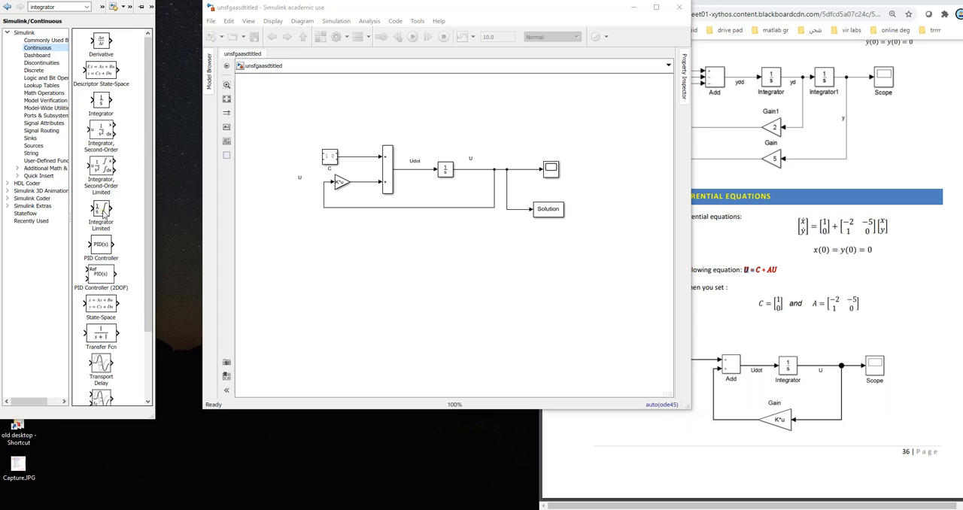
left_click_drag(103, 212, 385, 248)
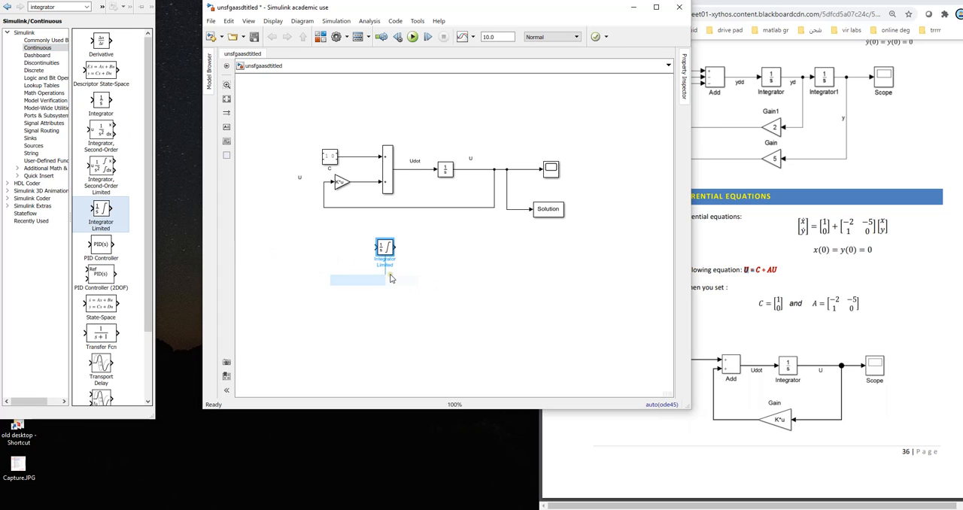
left_click(450, 268)
Step: Replace the original Integrator between Udot and U with the Integrator Limited block
left_click(445, 169)
key("Delete")
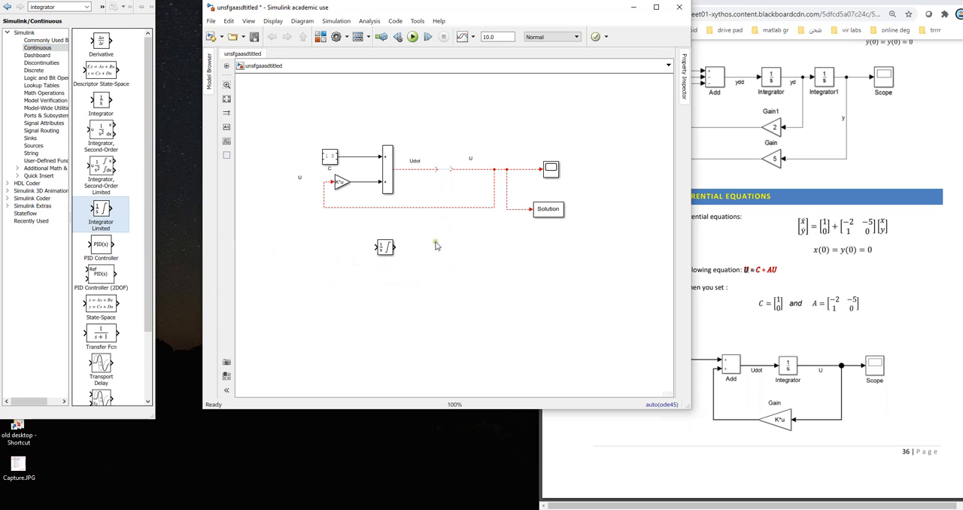
mouse_move(390, 246)
left_mouse_down()
mouse_move(452, 167)
mouse_move(476, 233)
left_mouse_up()
left_click(488, 249)
left_click(455, 172)
mouse_move(446, 176)
left_mouse_down()
mouse_move(449, 155)
mouse_move(431, 154)
mouse_move(457, 177)
left_mouse_up()
left_click(454, 185)
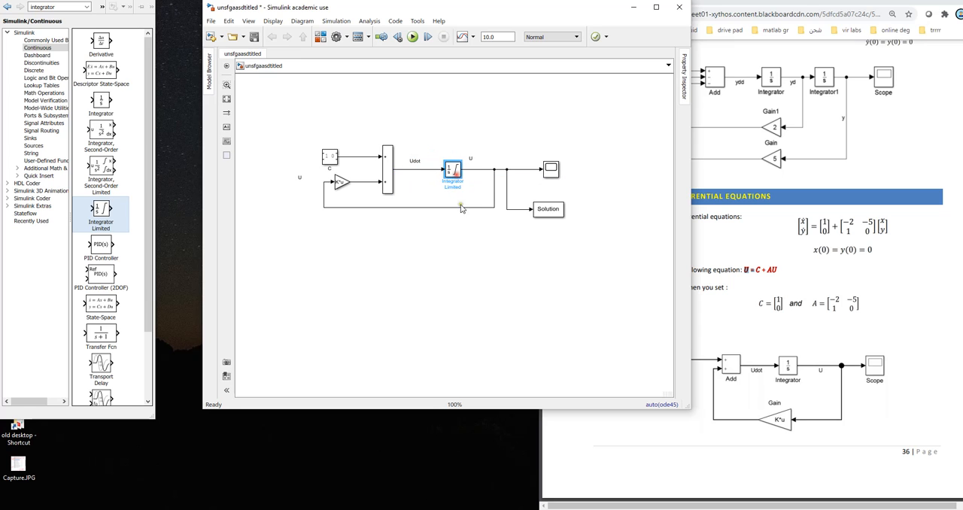
Step: Set the Integrator Limited block's upper saturation limit to 10
double_click(452, 172)
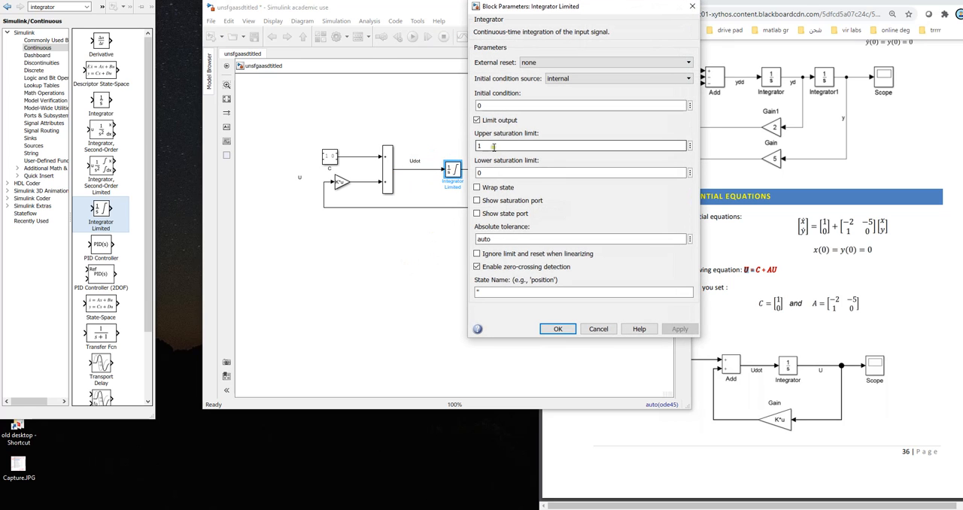
double_click(486, 145)
left_click_drag(483, 173, 476, 146)
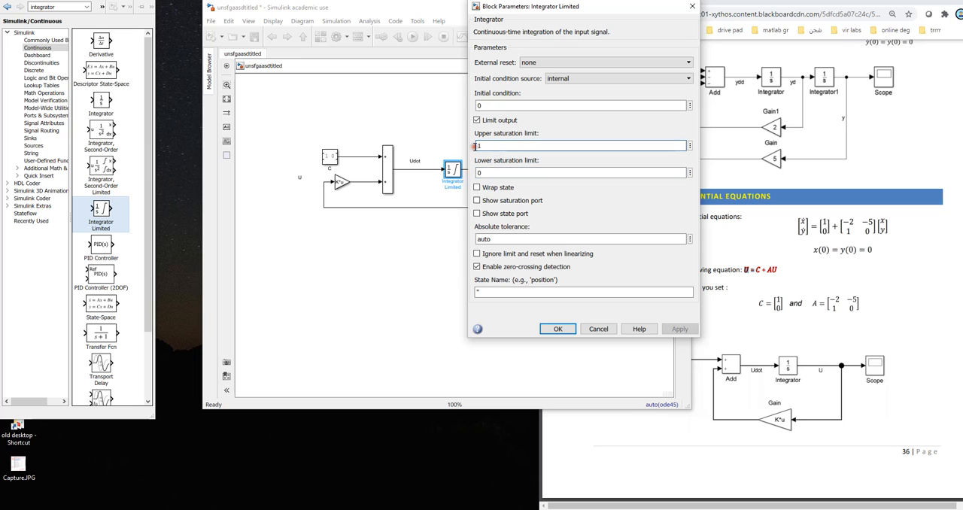
key("Delete")
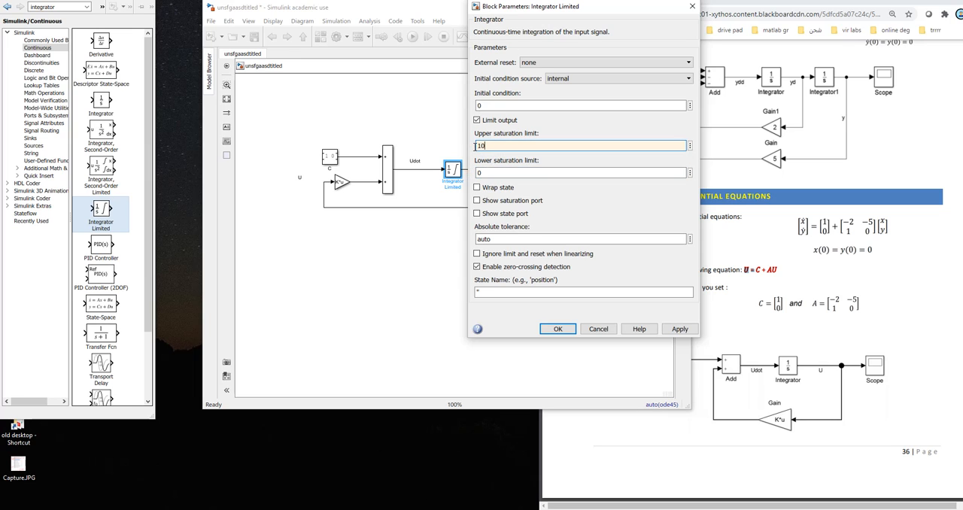
left_click(679, 329)
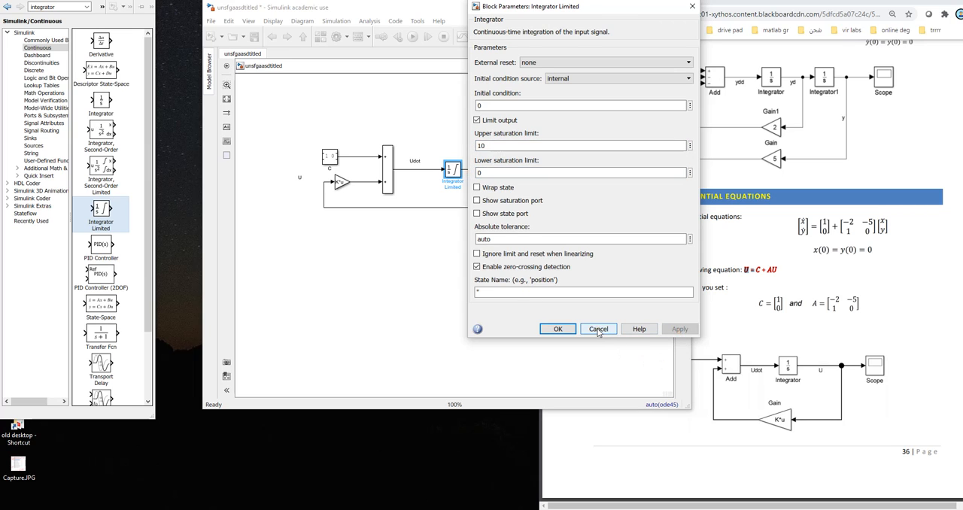
left_click(557, 329)
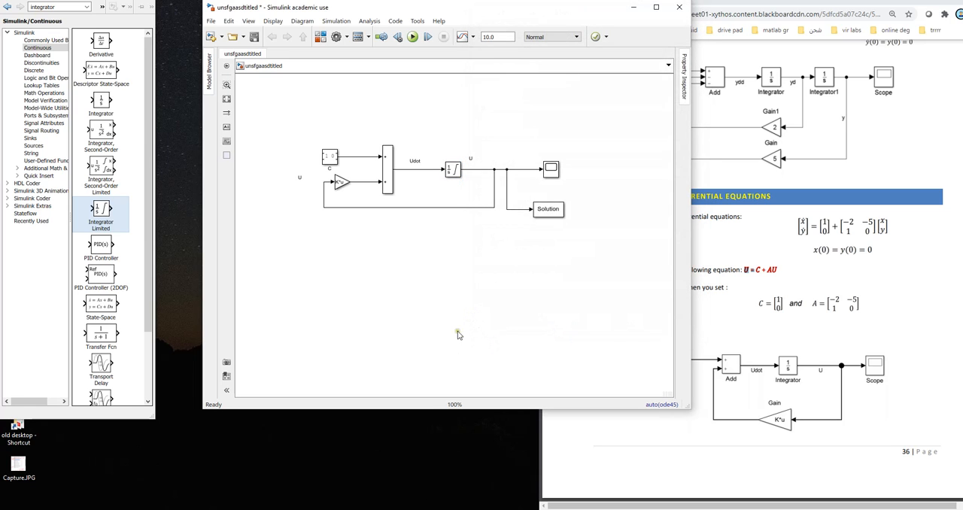
Step: Save and simulate the model with the limited integrator, and examine the U response in the Scope
left_click(256, 37)
left_click(412, 37)
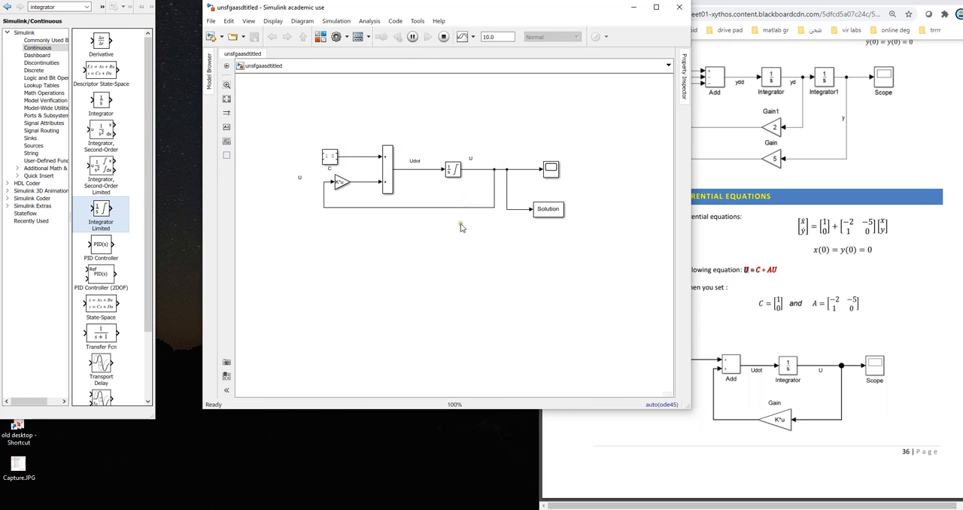
double_click(550, 170)
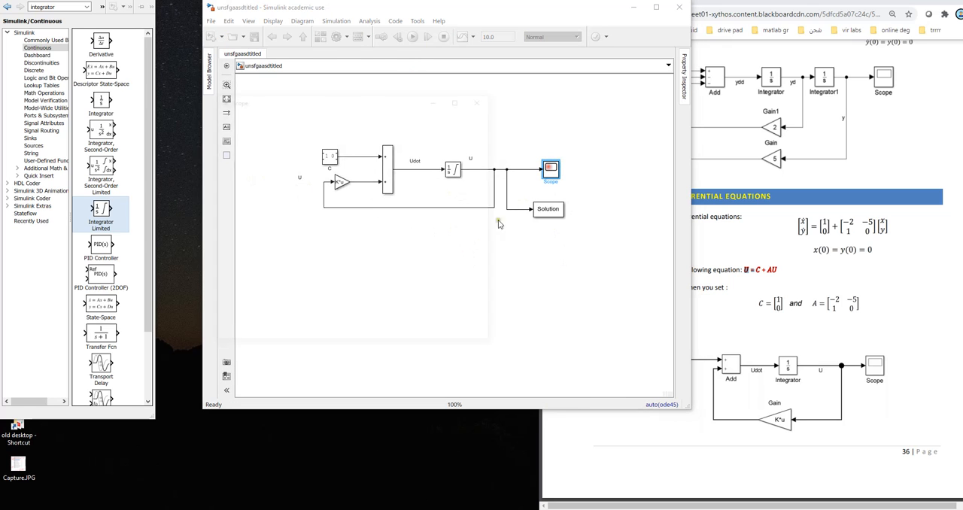
left_click_drag(378, 111, 452, 82)
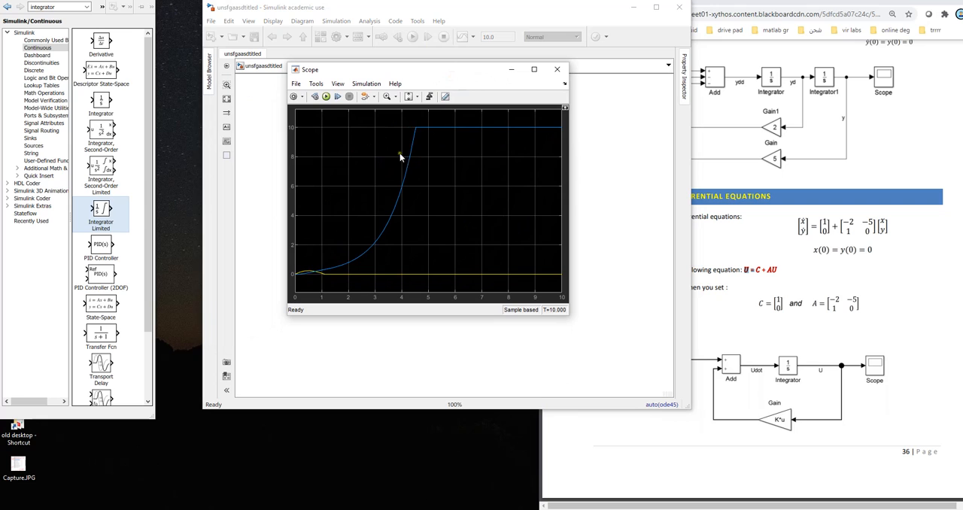
left_click(557, 70)
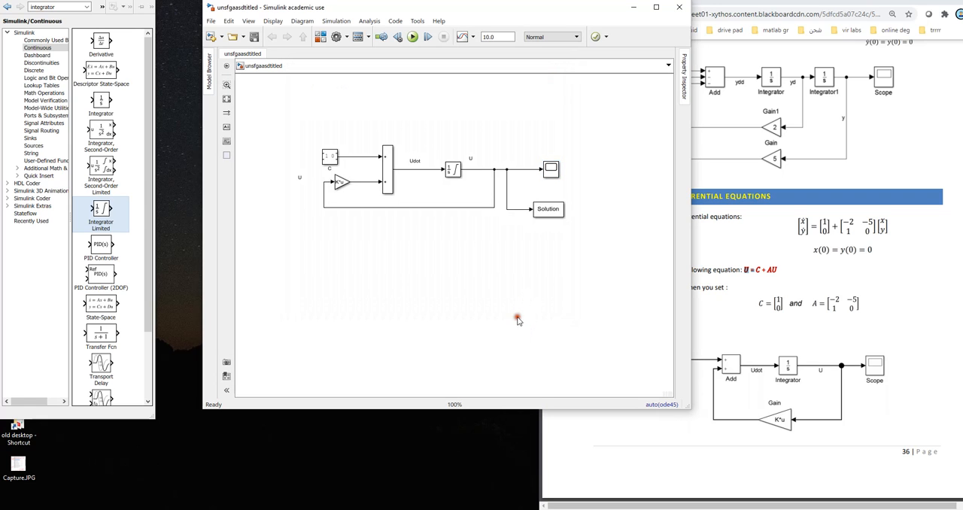
Step: Add a PID Controller block below the feedback loop to inspect its parameters, and delete it from the model
left_click(102, 251)
left_click_drag(101, 250, 386, 270)
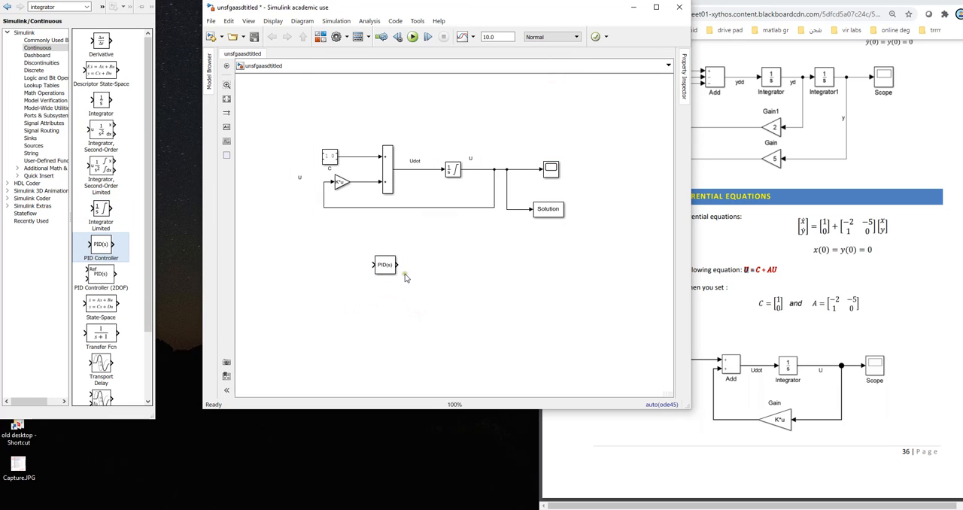
left_click(388, 267)
double_click(387, 268)
double_click(467, 286)
double_click(467, 300)
double_click(463, 317)
left_click(681, 445)
key("Delete")
Step: Look through the remaining Continuous library blocks such as Transfer Fcn, and the gauges, knobs and displays of the Dashboard library
scroll(101, 318, "down", 2)
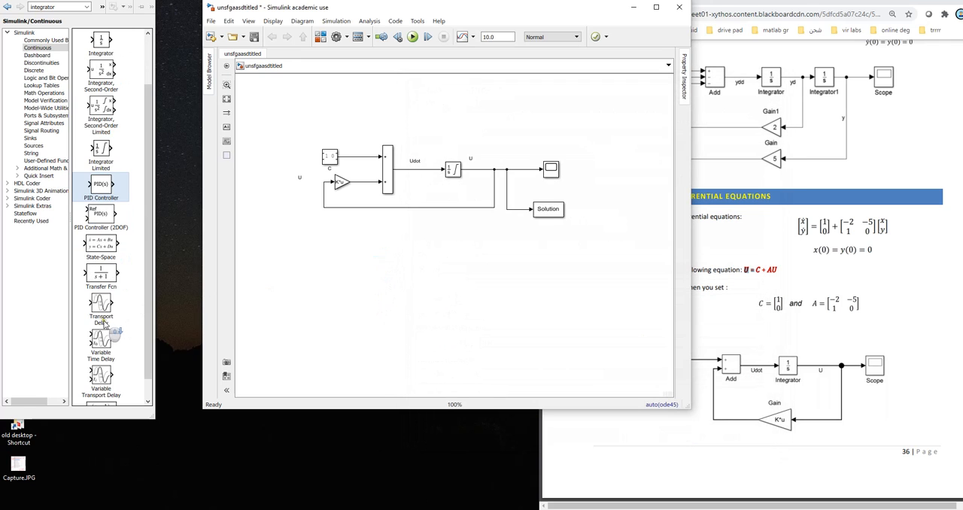
left_click(101, 275)
scroll(106, 294, "up", 2)
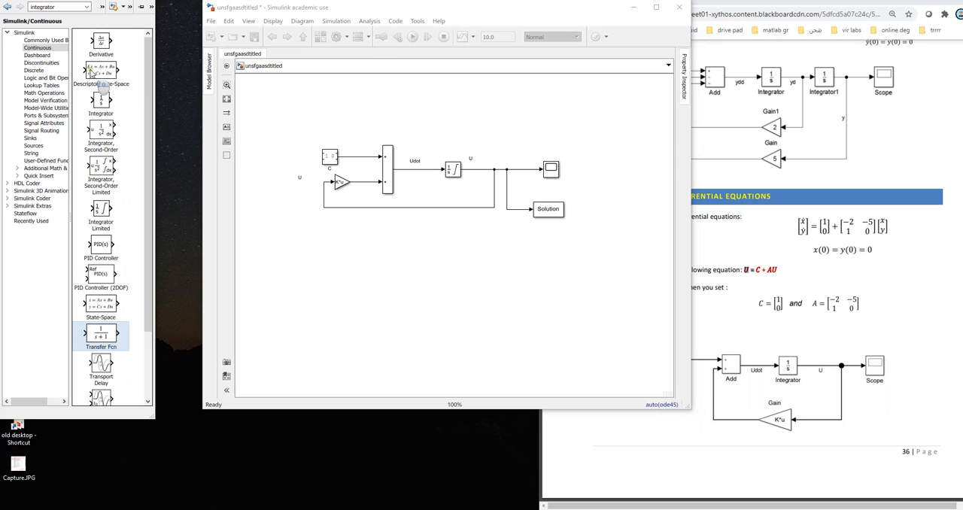
left_click(38, 55)
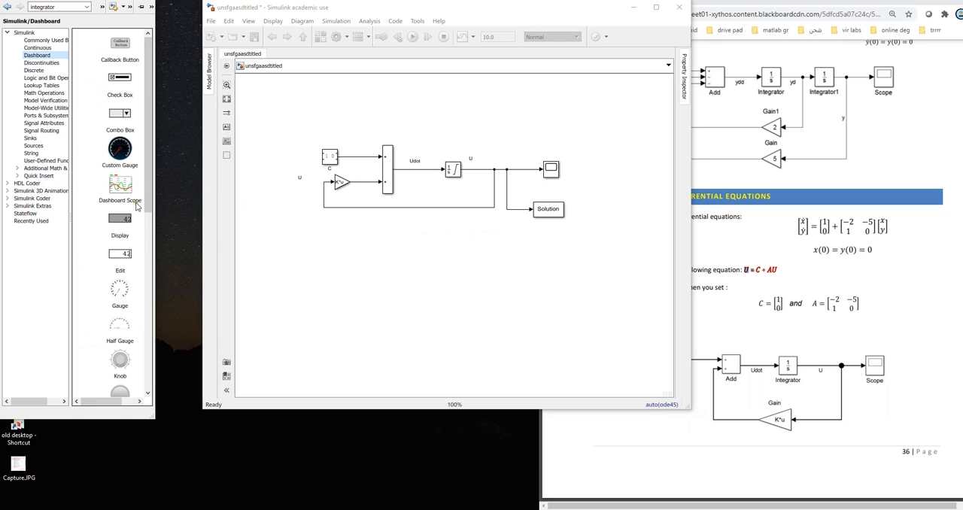
left_click(121, 152)
scroll(115, 155, "down", 2)
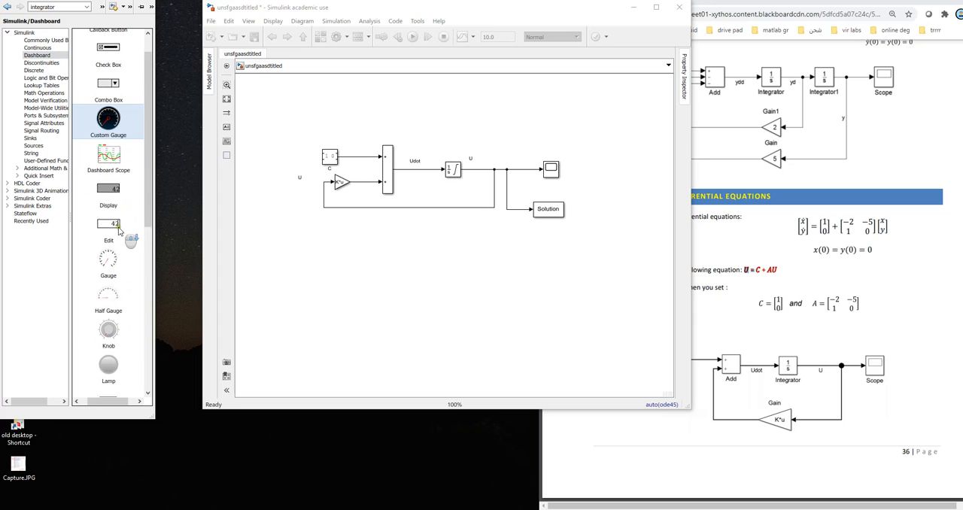
left_click(111, 232)
scroll(124, 308, "down", 2)
left_click(109, 241)
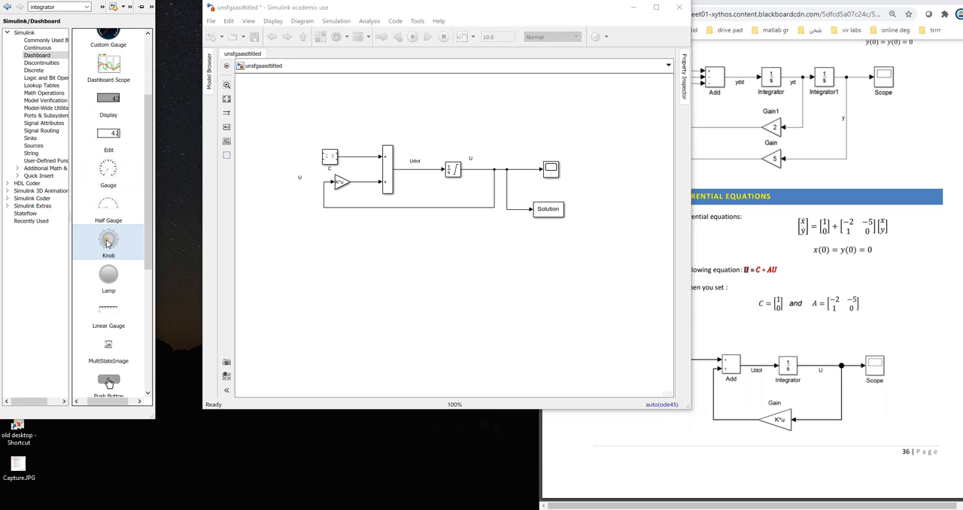
scroll(107, 243, "up", 1)
Step: Add a Gauge block from the Dashboard library below the feedback loop, and delete it from the model
left_click(120, 214)
left_click_drag(109, 200, 511, 267)
left_click(431, 269)
left_click(516, 252)
left_click(468, 332)
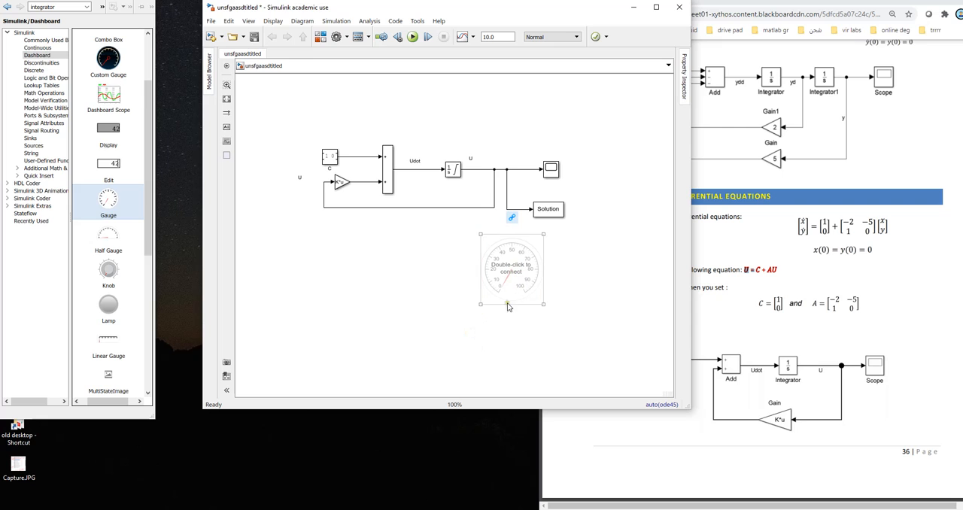
left_click(513, 279)
key("Delete")
Step: Add an Fcn block from the User-Defined Functions library to inspect its expression parameter, and delete it from the model
left_click_drag(147, 256, 137, 62)
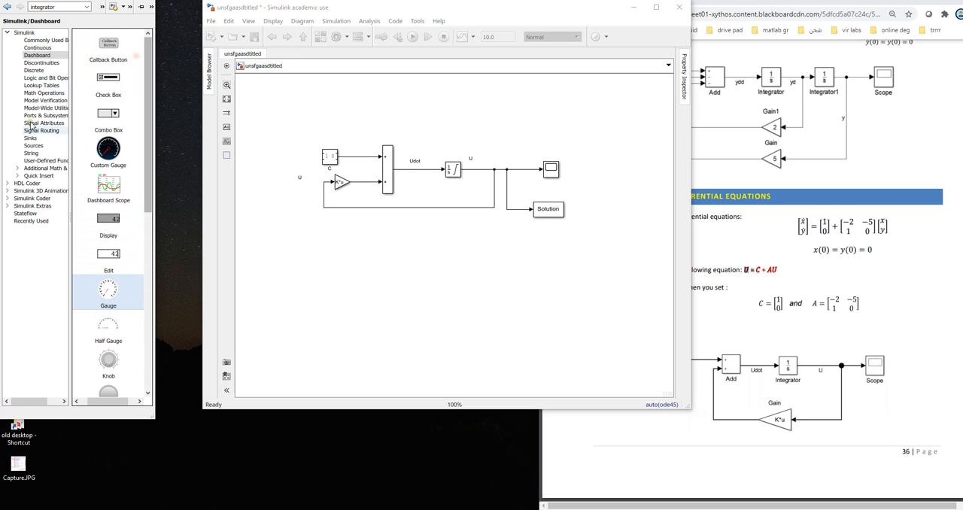
left_click(30, 153)
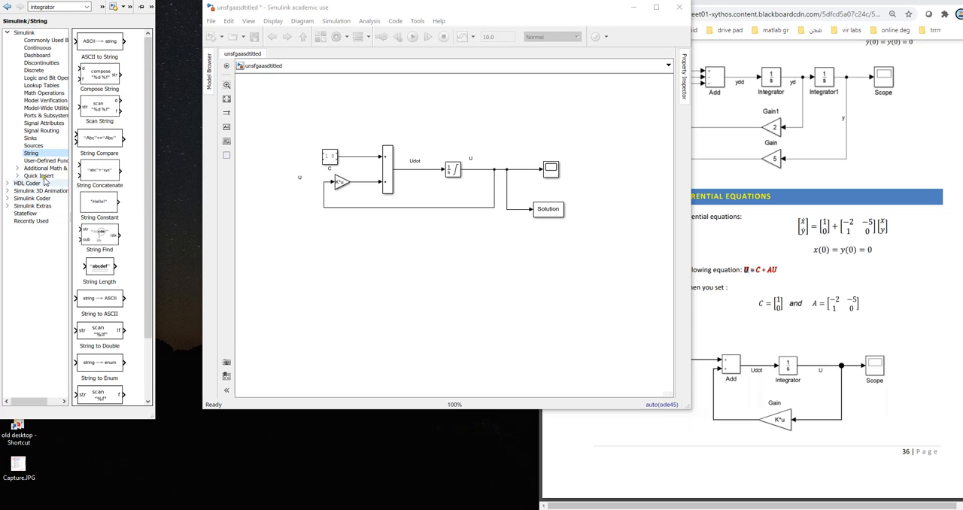
left_click(53, 161)
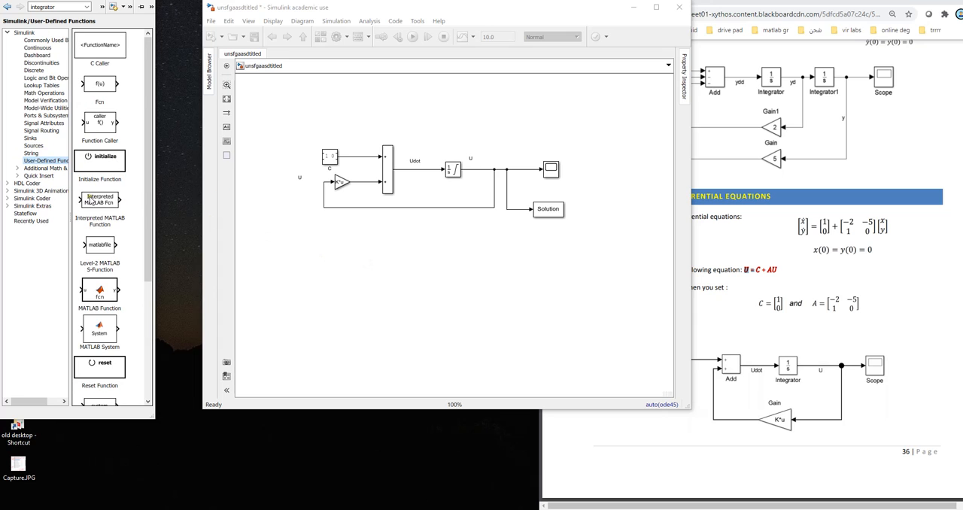
left_click(107, 49)
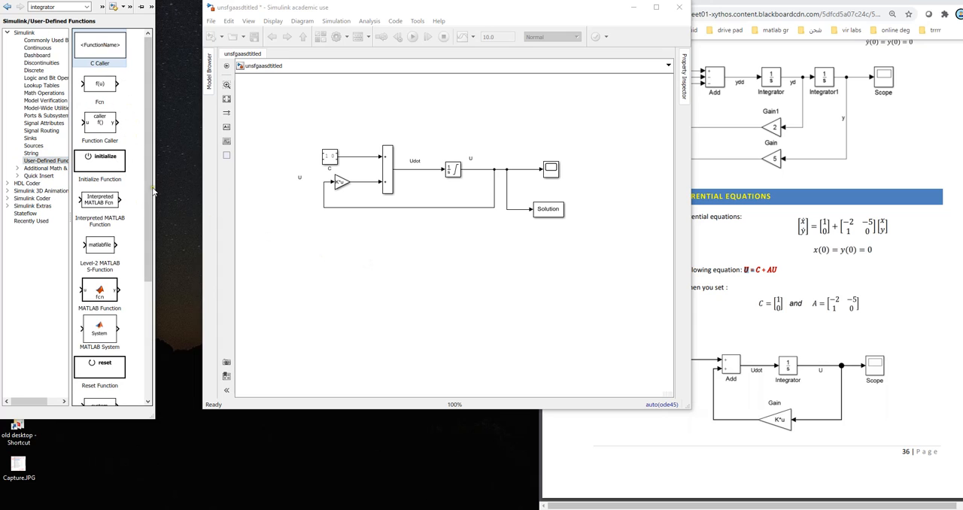
left_click_drag(100, 85, 339, 260)
double_click(340, 259)
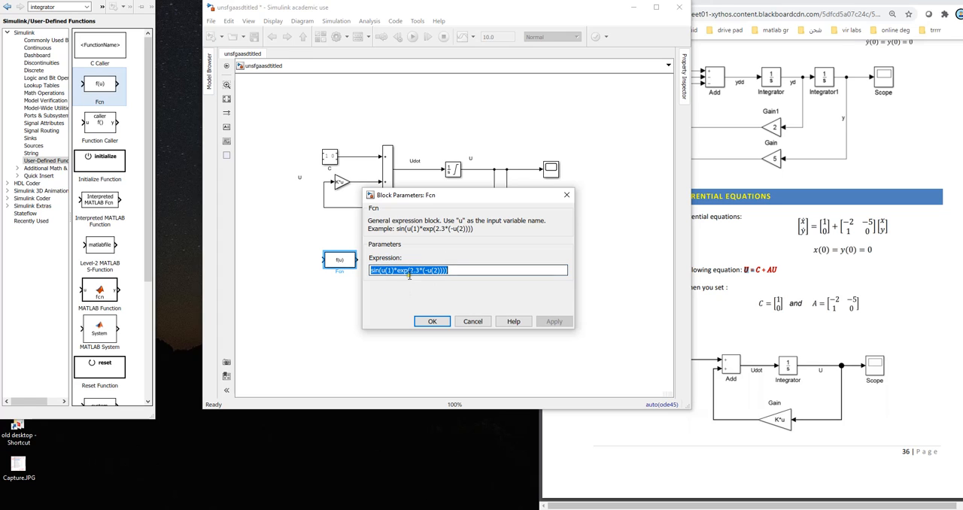
left_click(473, 321)
key("Delete")
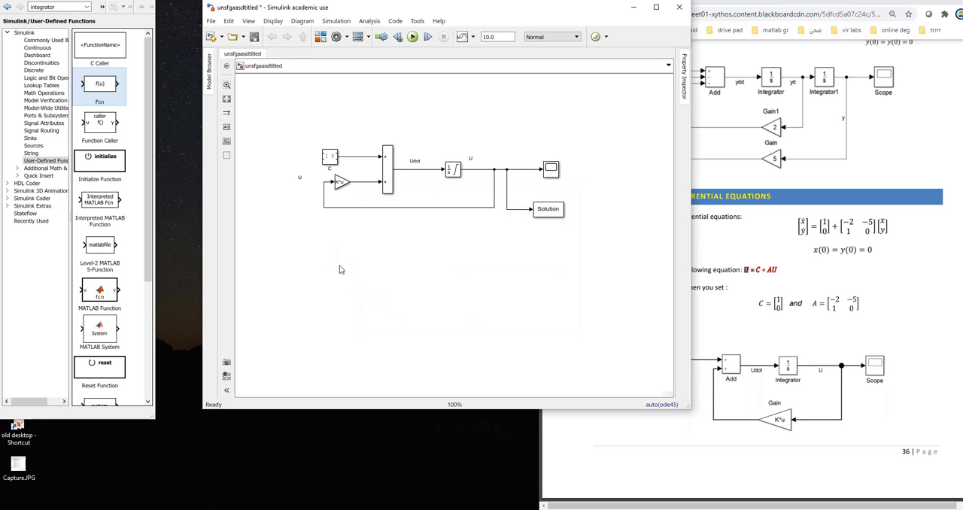
Step: Add an Fcn block below the feedback loop again and set its expression to x.^2+5
left_click_drag(106, 86, 419, 266)
left_click(458, 320)
double_click(418, 266)
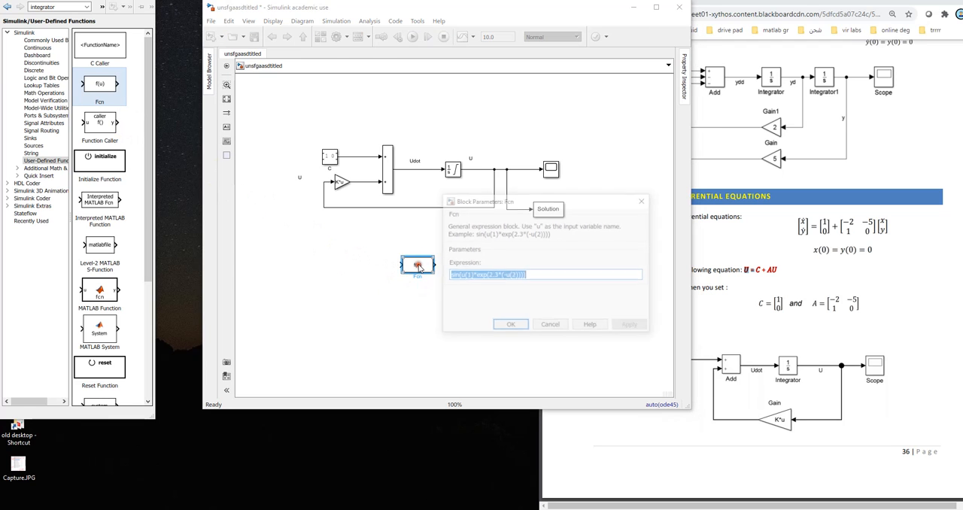
left_click_drag(449, 277, 426, 276)
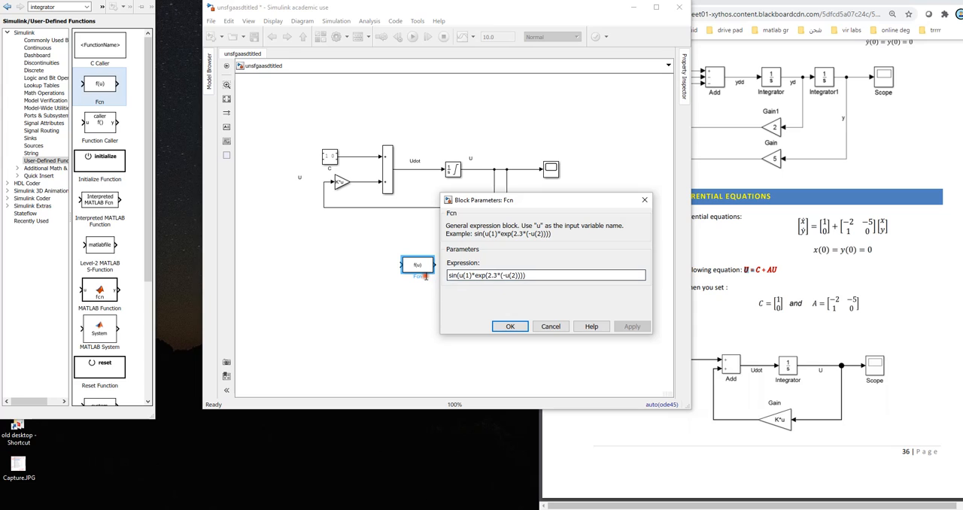
double_click(468, 274)
type("x^2+5")
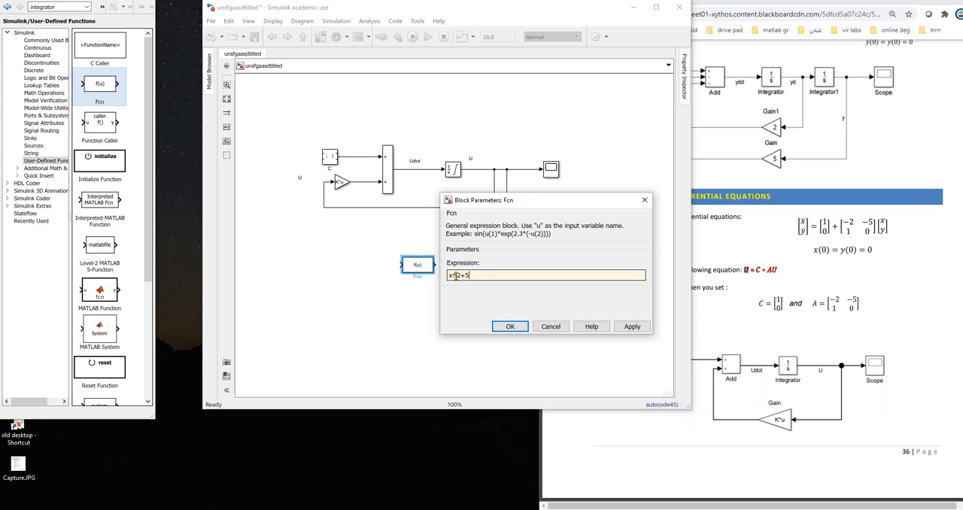
double_click(455, 276)
left_click(632, 326)
left_click(550, 325)
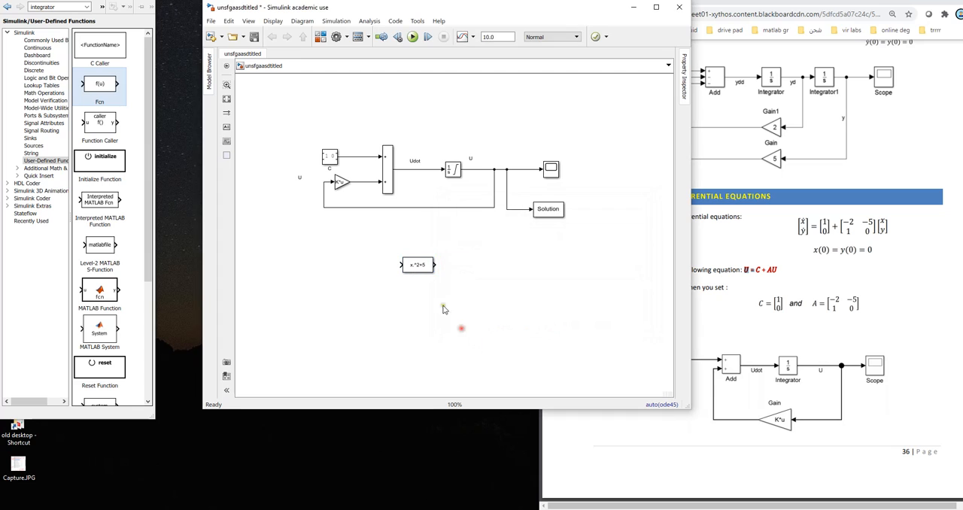
Step: Try drawing a signal line from the Fcn block's output, and remove the block from the model
left_click(430, 267)
left_click_drag(436, 264, 469, 265)
left_click(474, 304)
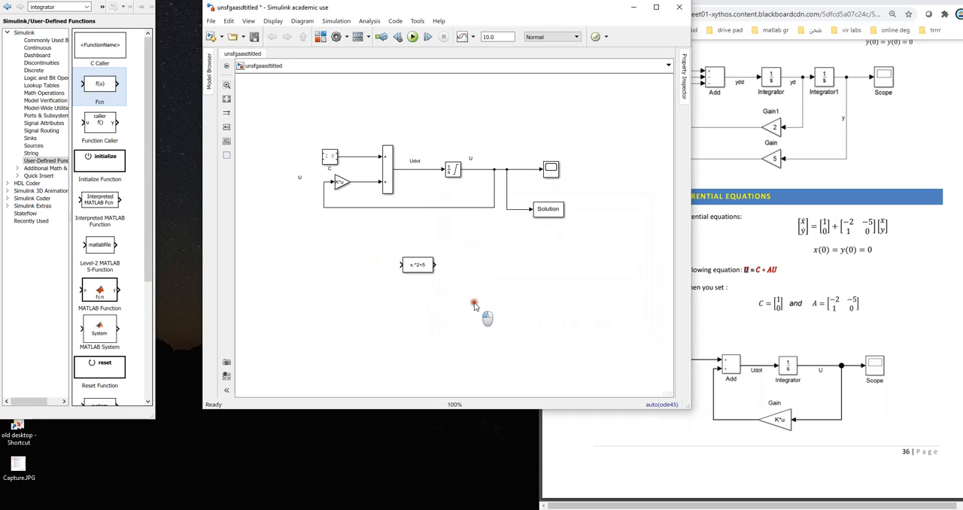
left_click(420, 267)
left_click(309, 294)
Step: Add a MATLAB Function block below the feedback loop and open its code for editing
left_click(100, 292)
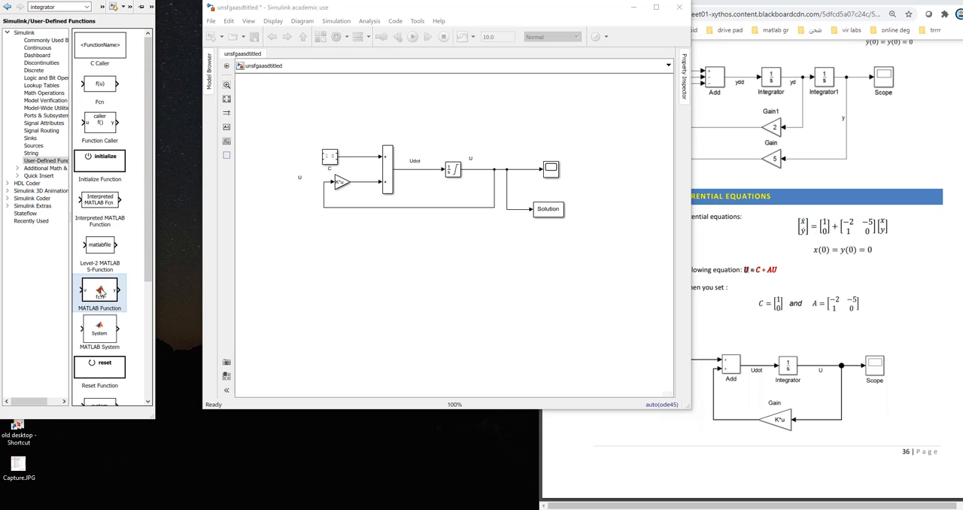
left_click_drag(100, 292, 421, 279)
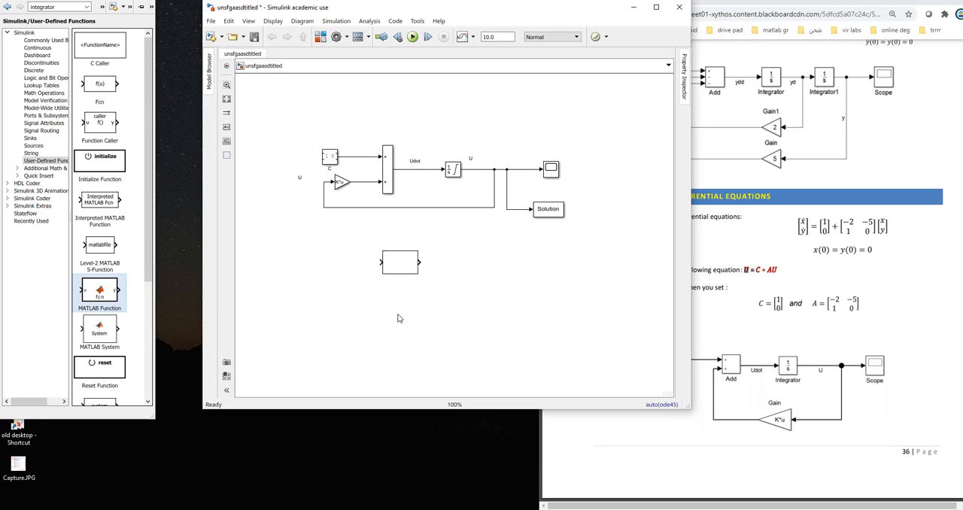
left_click(402, 263)
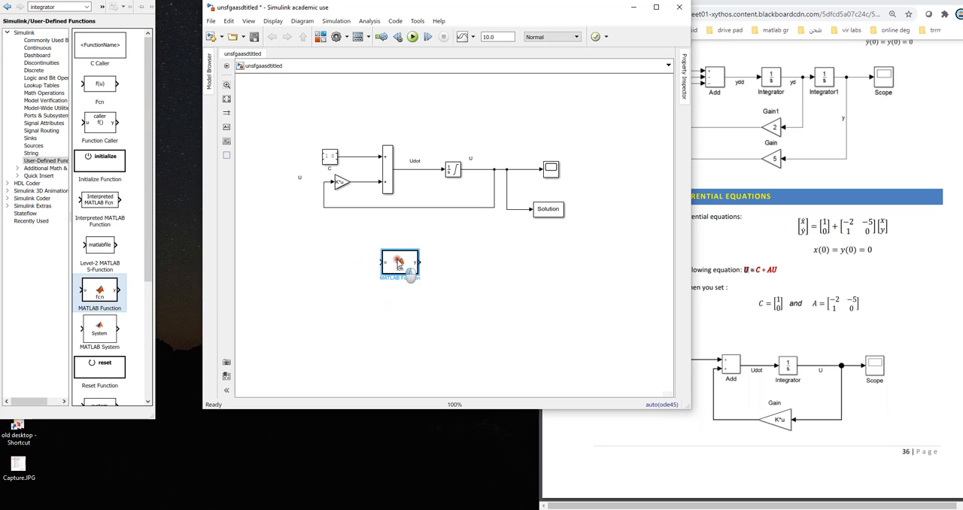
double_click(401, 263)
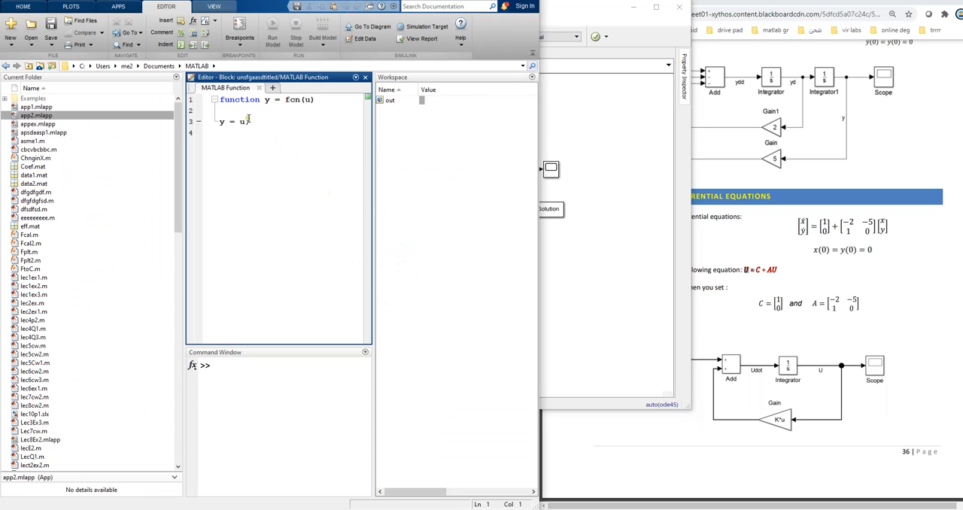
Step: Change the function's output declaration to [y,z] so that the block has two outputs
double_click(267, 100)
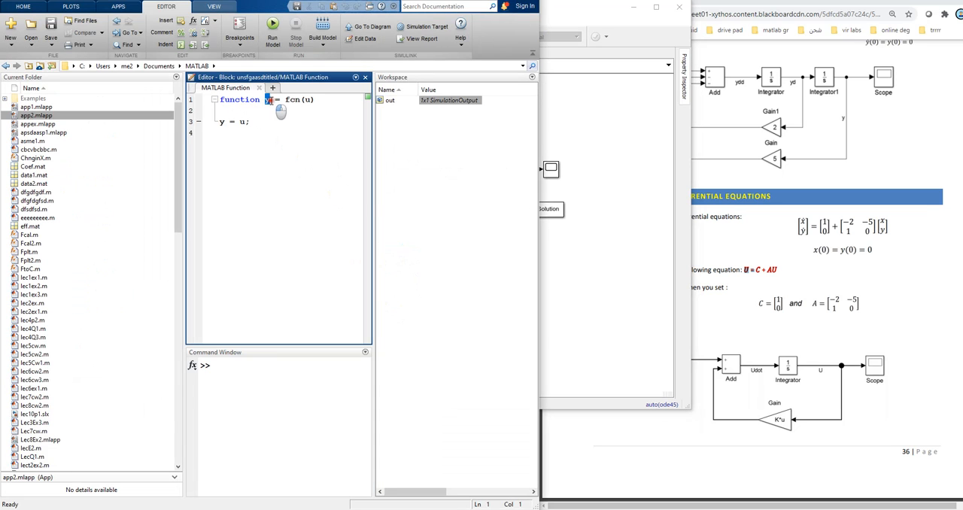
left_click(270, 100)
type(",")
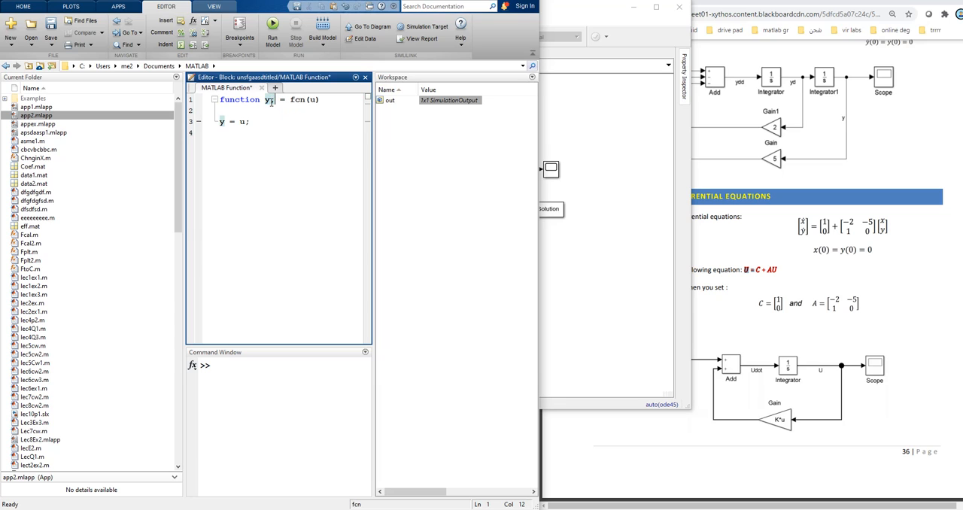
type("z")
left_click(264, 100)
type("[")
left_click(286, 100)
type("]")
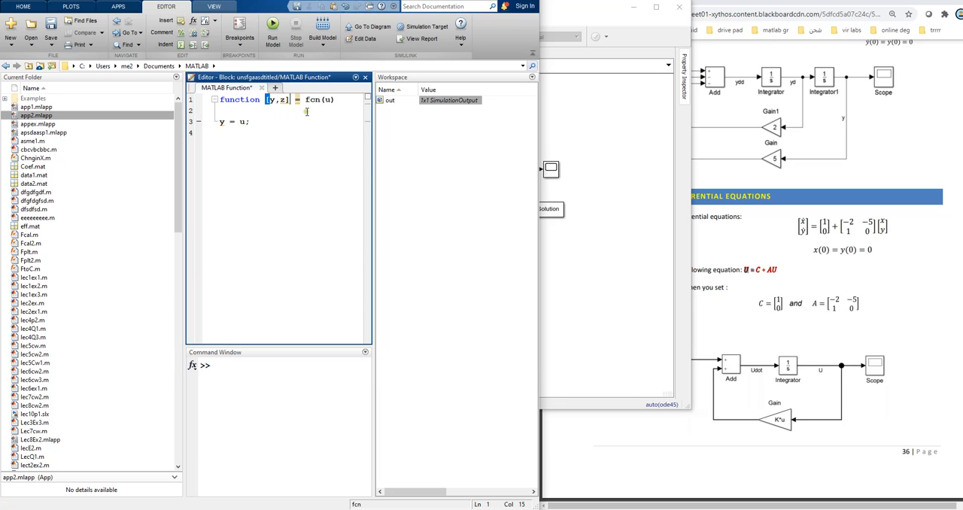
Step: Add k as a second function input and assign z=5; below the y line, and close the function code
left_click(330, 99)
type(")")
left_click(252, 121)
type(";")
key("Down")
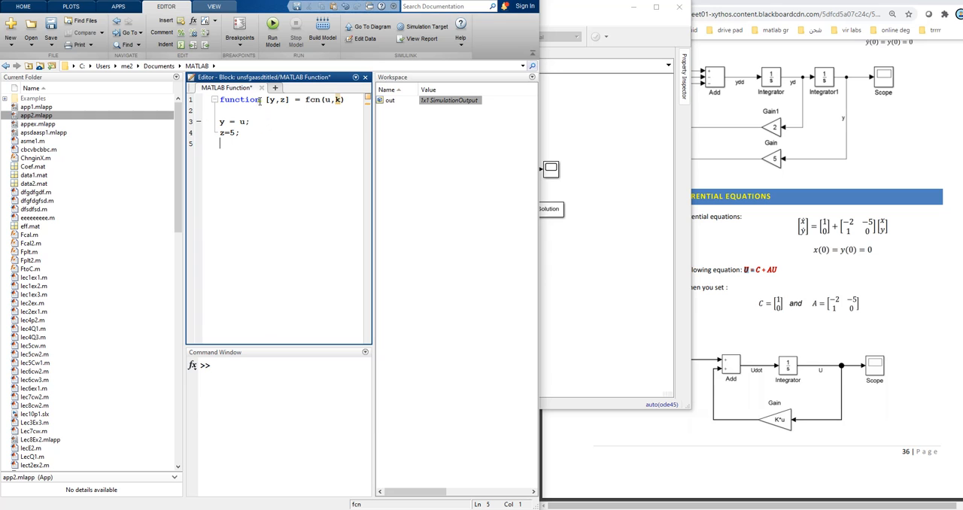
left_click(262, 88)
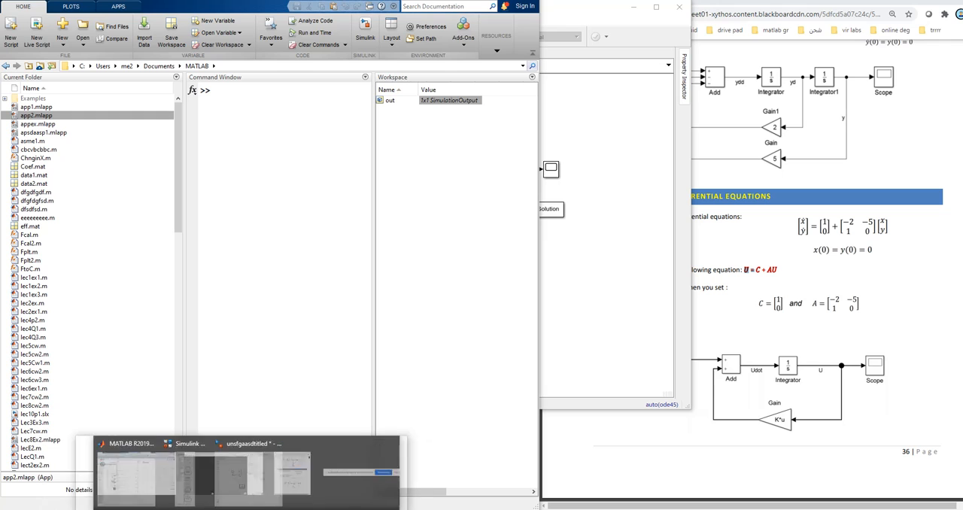
Step: Add two Constant blocks beside the MATLAB Function block in the model and connect them to its u and k inputs
left_click(328, 478)
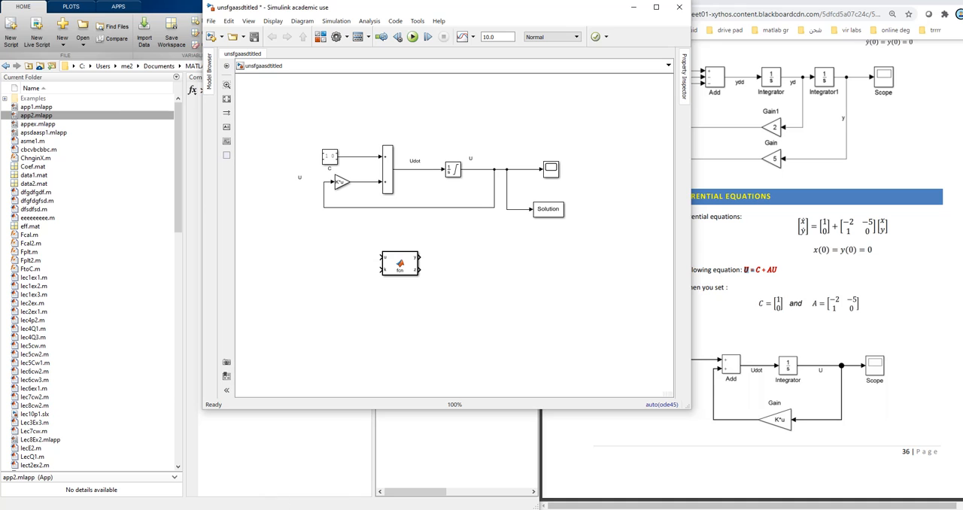
left_click(271, 475)
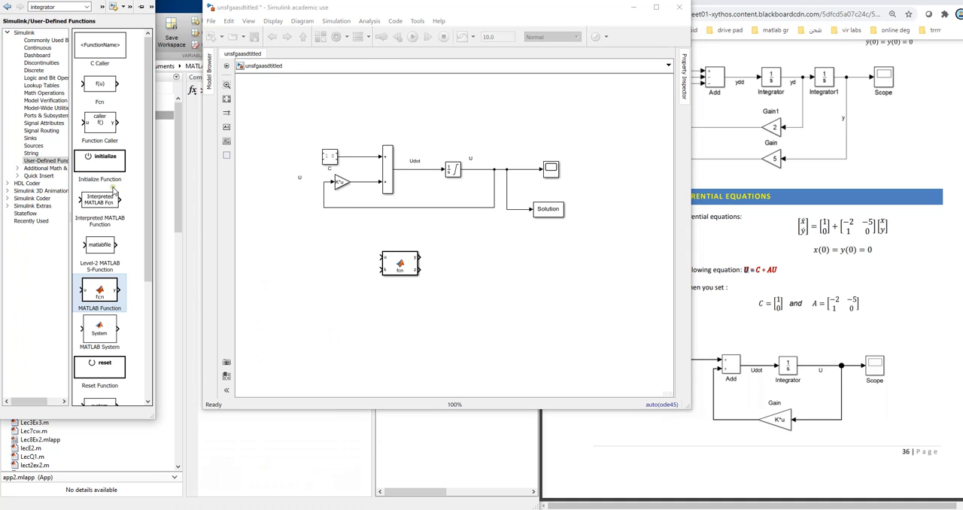
left_click(37, 47)
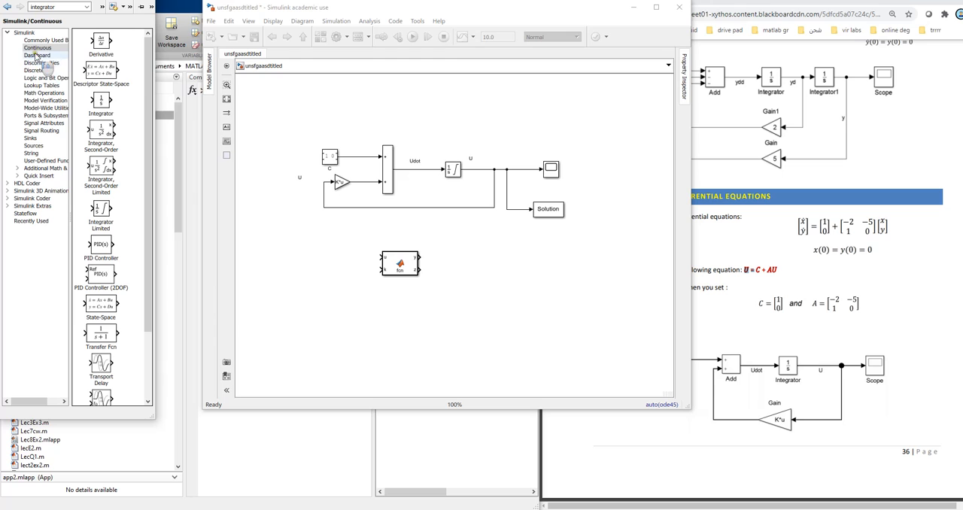
left_click(46, 40)
left_click_drag(101, 113, 354, 288)
left_click(352, 253)
mouse_move(364, 250)
left_mouse_down()
mouse_move(381, 257)
mouse_move(378, 290)
mouse_move(382, 269)
left_mouse_up()
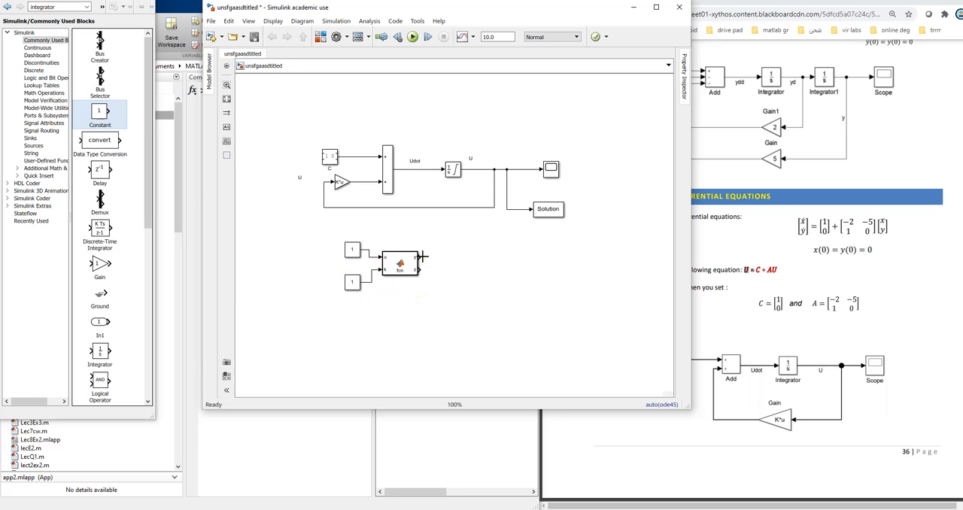
Step: Add two Display blocks from the Sinks library and connect them to the MATLAB Function block's y and z outputs
mouse_move(148, 156)
left_mouse_down()
mouse_move(144, 118)
mouse_move(158, 322)
mouse_move(148, 168)
left_mouse_up()
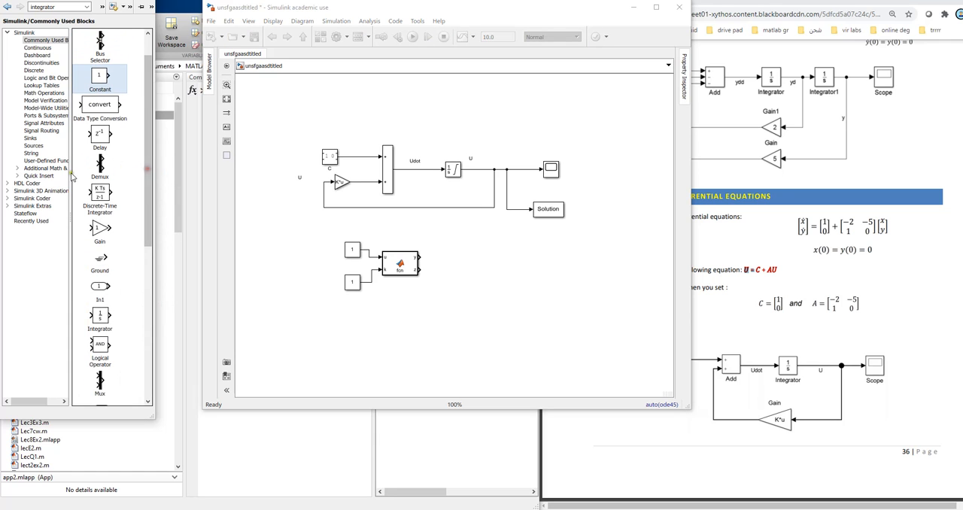
left_click(30, 137)
left_click_drag(98, 41, 491, 255)
left_click_drag(419, 258, 498, 299)
left_click(495, 260)
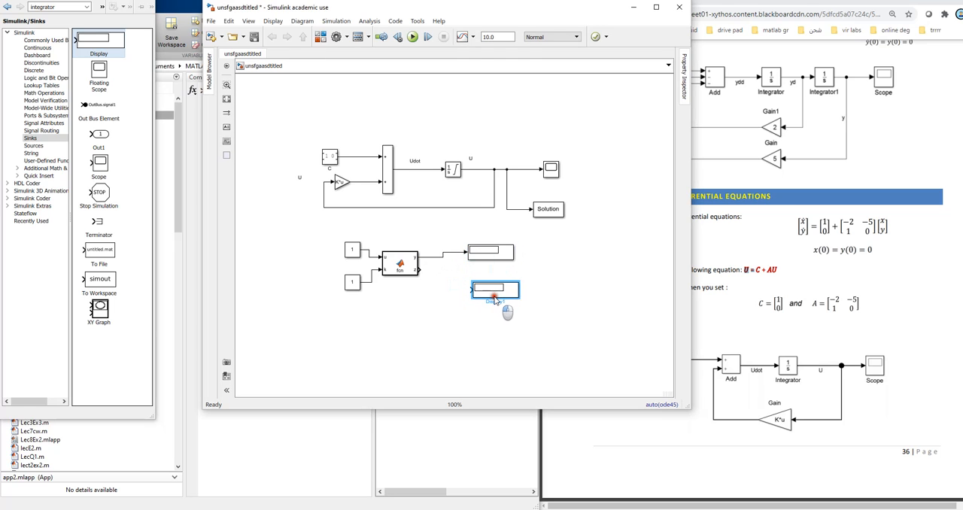
left_click_drag(419, 270, 469, 290)
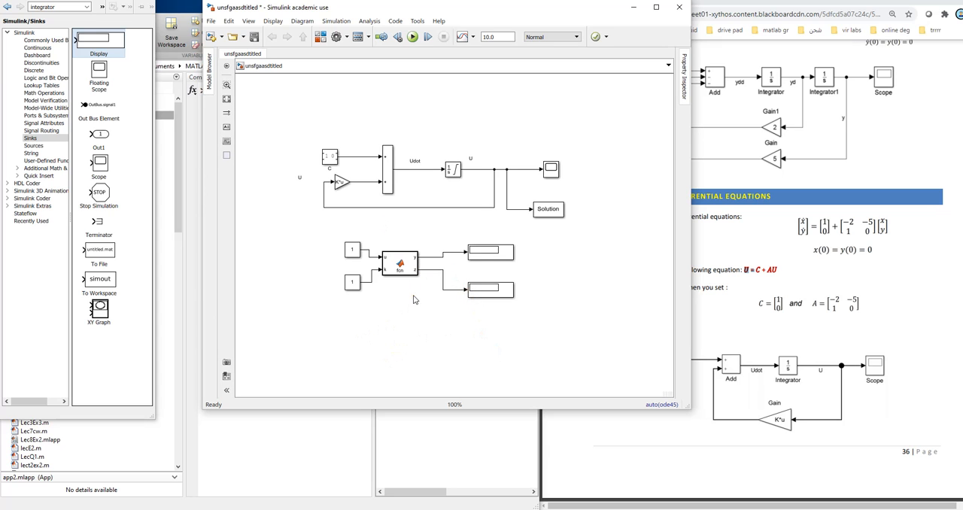
Step: Set the value of the Constant block feeding the MATLAB Function block's u input to 5
double_click(358, 252)
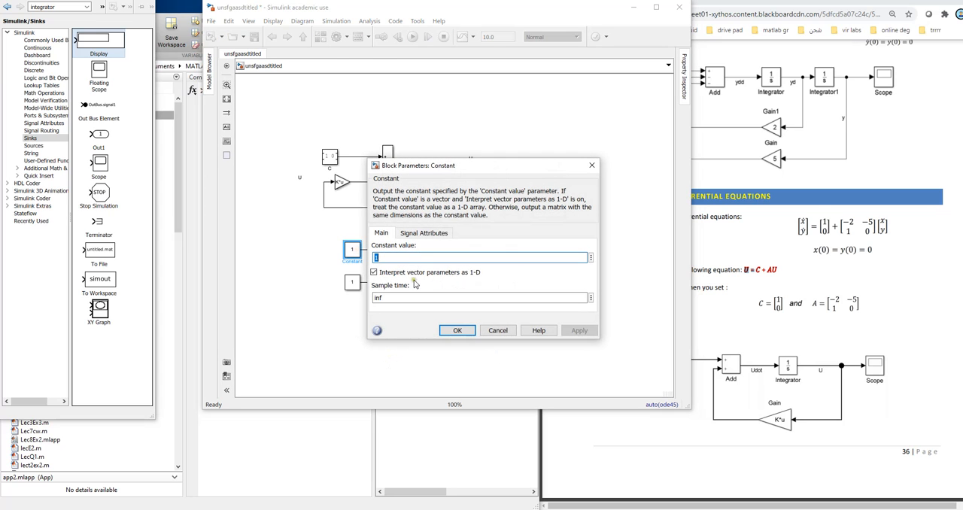
type("5")
left_click(579, 330)
left_click(498, 331)
Step: Set the Constant block feeding the k input to 10 and run the simulation
double_click(353, 282)
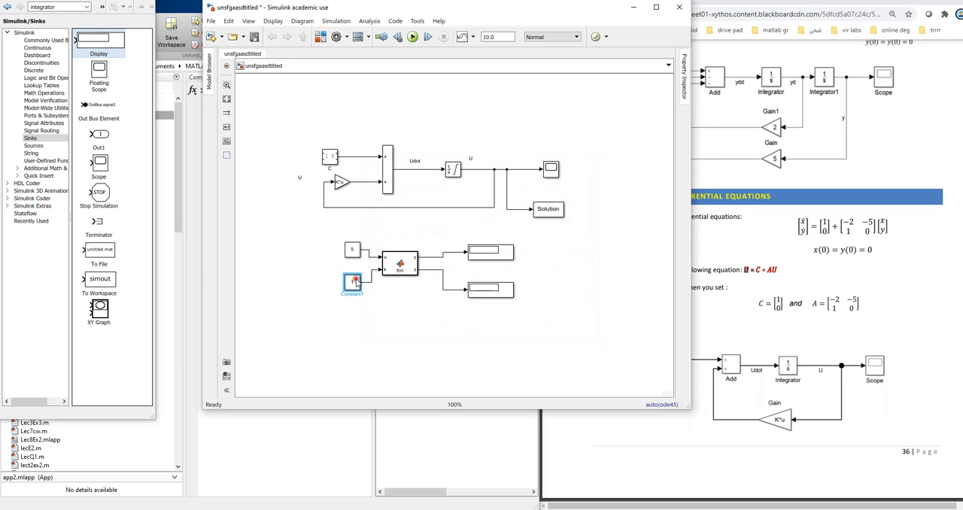
type("10")
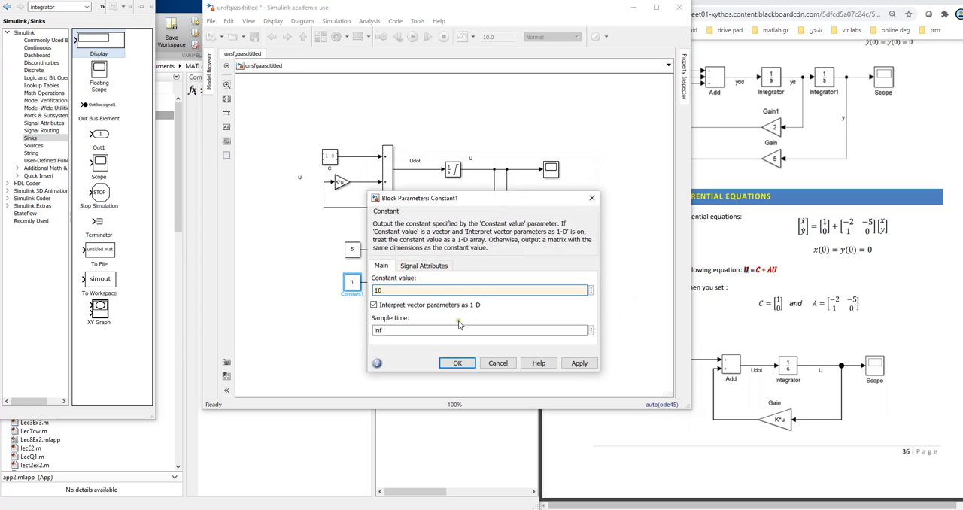
left_click(579, 363)
left_click(466, 364)
left_click(466, 348)
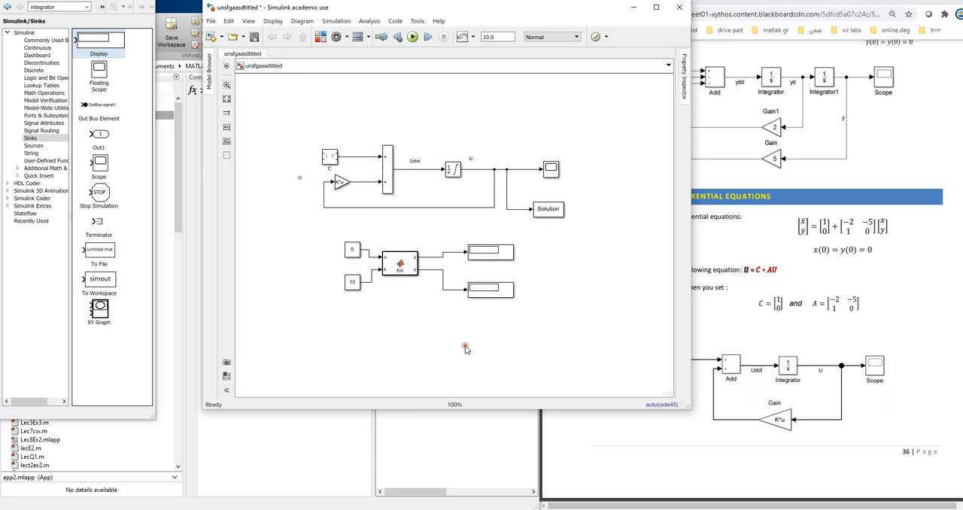
left_click(412, 36)
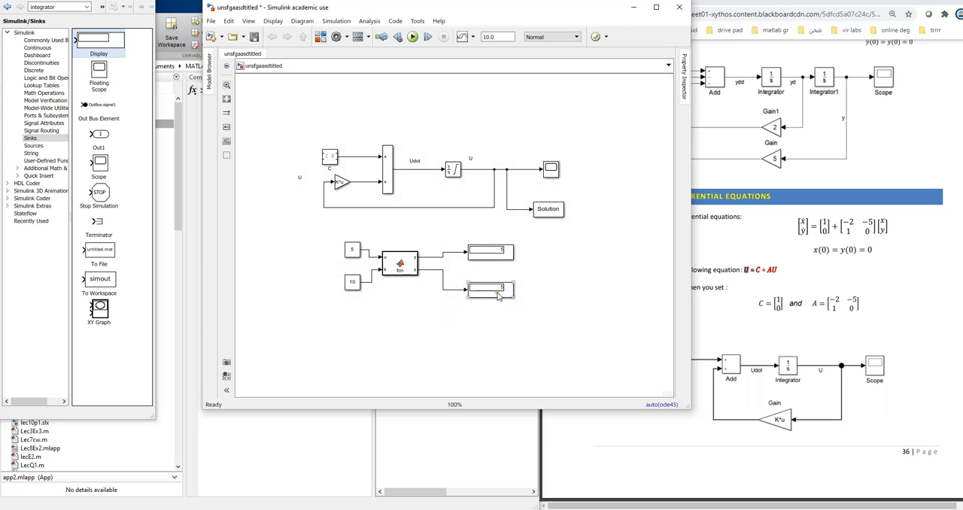
Step: Change the z assignment in the MATLAB Function block's code to z=5*k; then save and close the function code
double_click(399, 264)
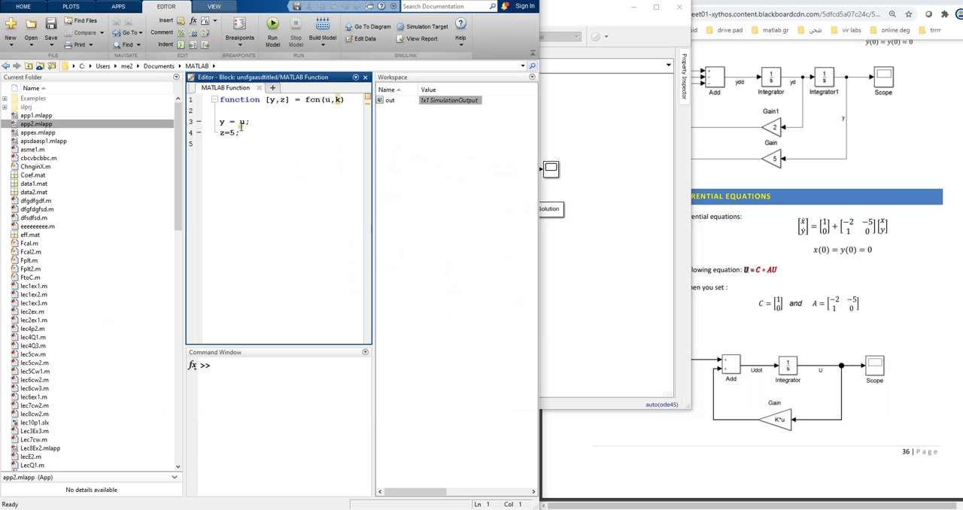
left_click_drag(220, 122, 246, 122)
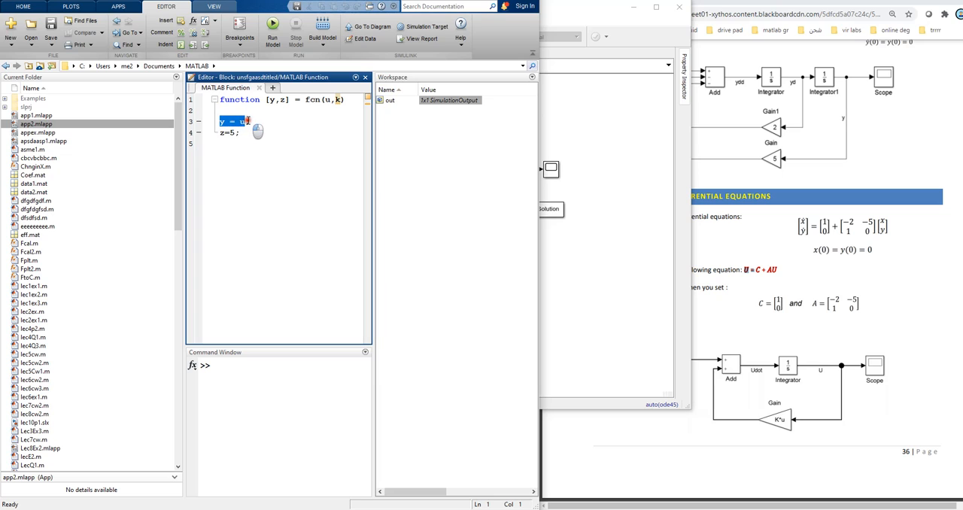
left_click(330, 100)
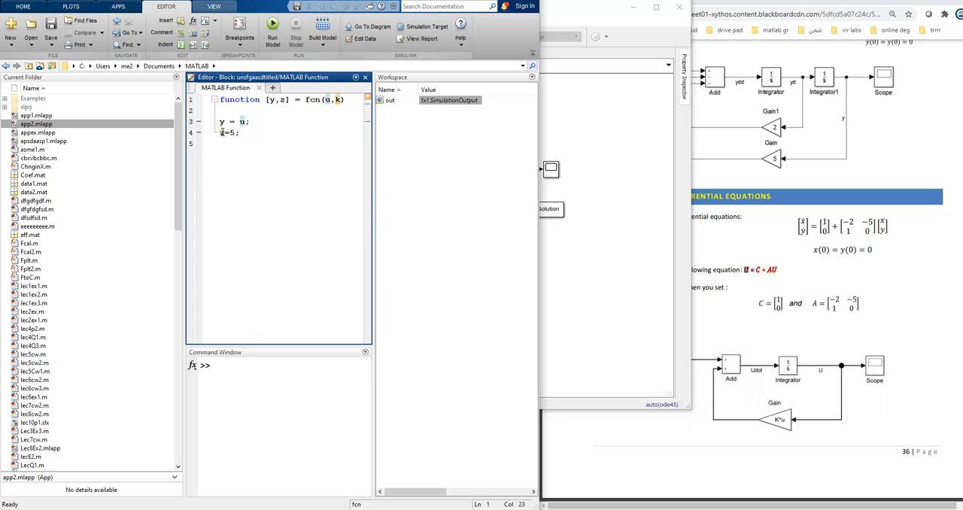
double_click(232, 132)
left_click(258, 167)
left_click(234, 133)
type("*")
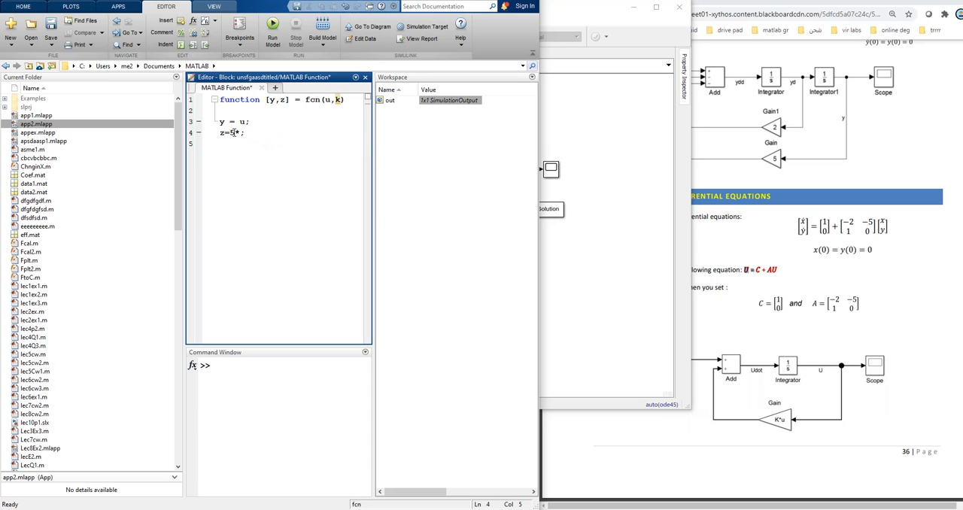
type("k")
left_click(51, 25)
left_click(260, 88)
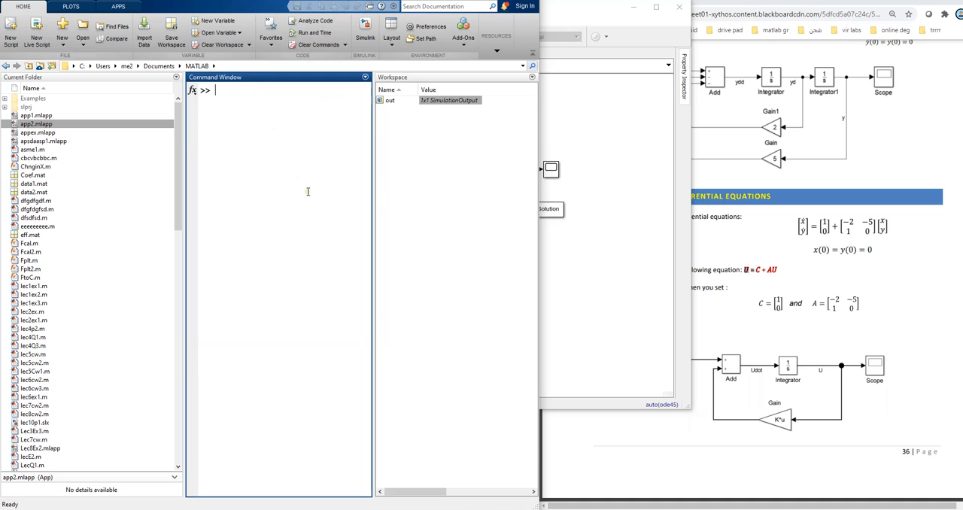
Step: Rerun the simulation with the edited function and shift the model window to uncover more of the lecture notes
left_click(582, 113)
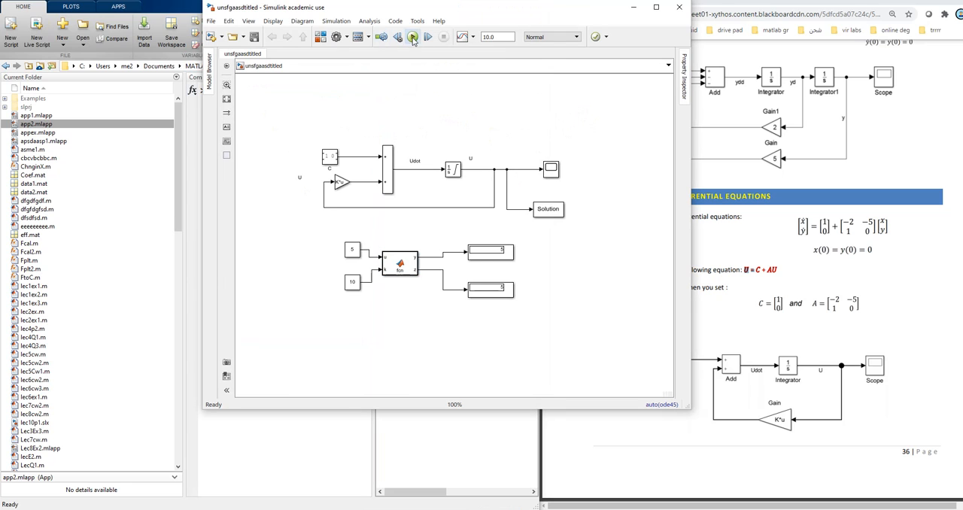
left_click(412, 36)
left_click(404, 311)
left_click_drag(539, 233, 320, 329)
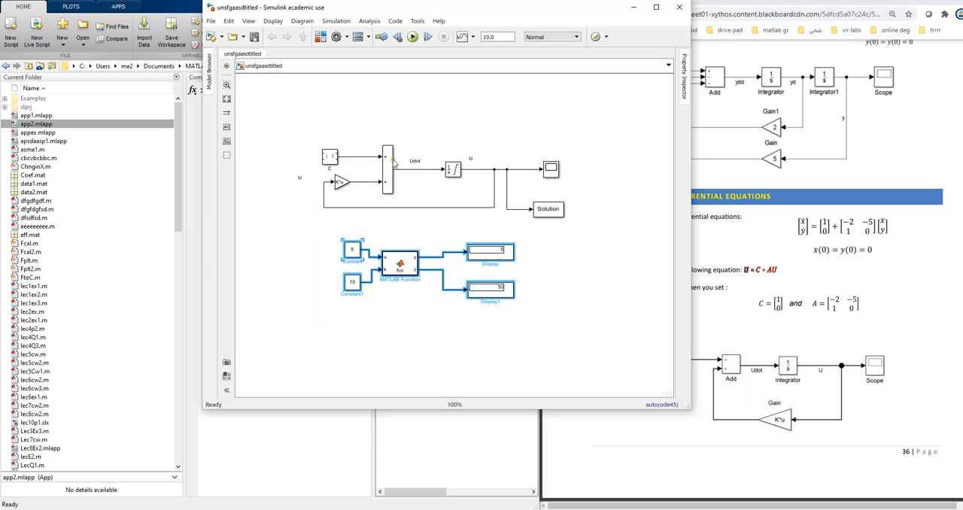
left_click(556, 333)
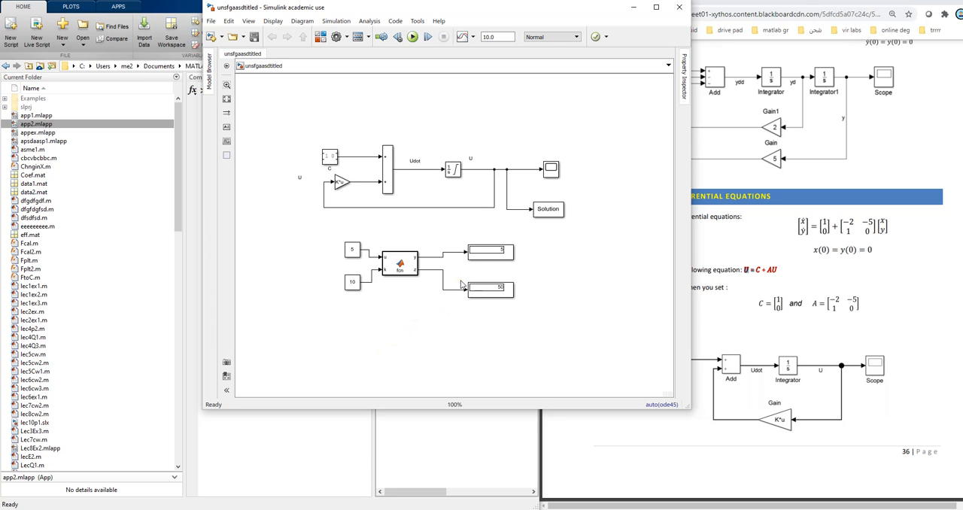
left_click_drag(471, 12, 403, 22)
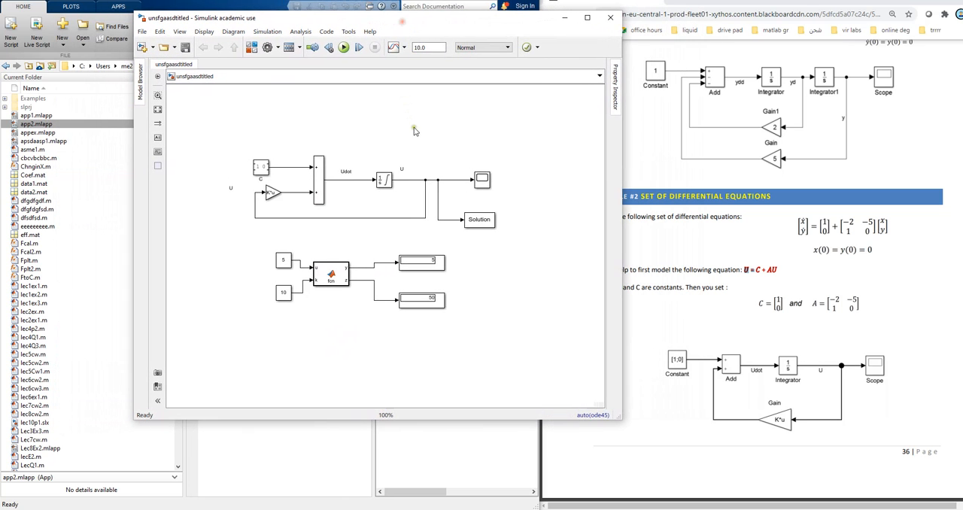